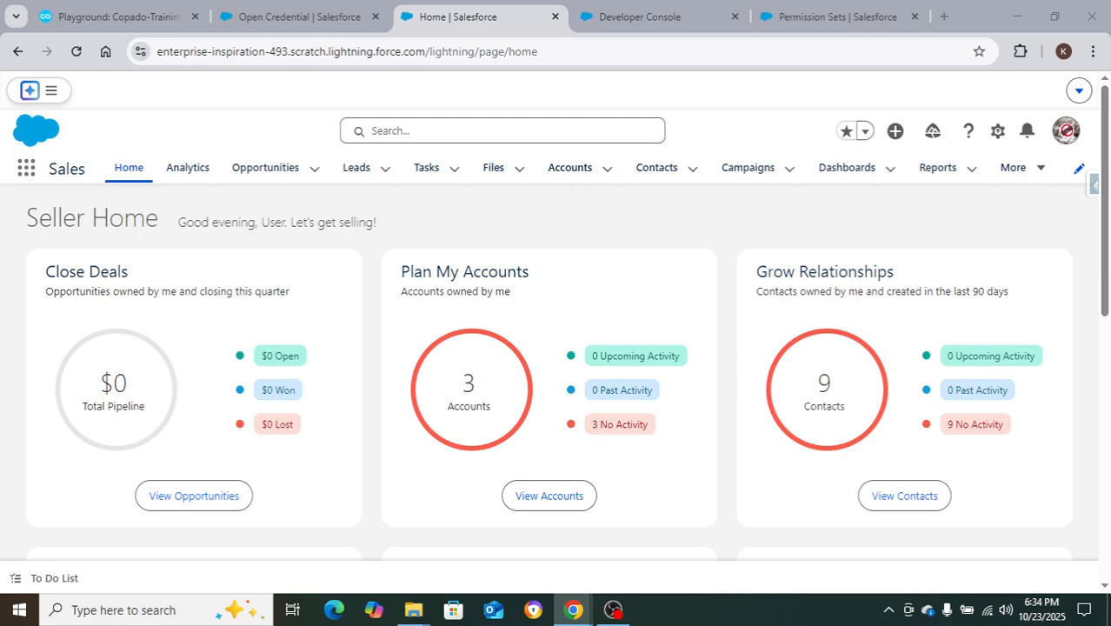
- Switch to the Developer Console and create a new Apex class named Calculator
click(633, 19)
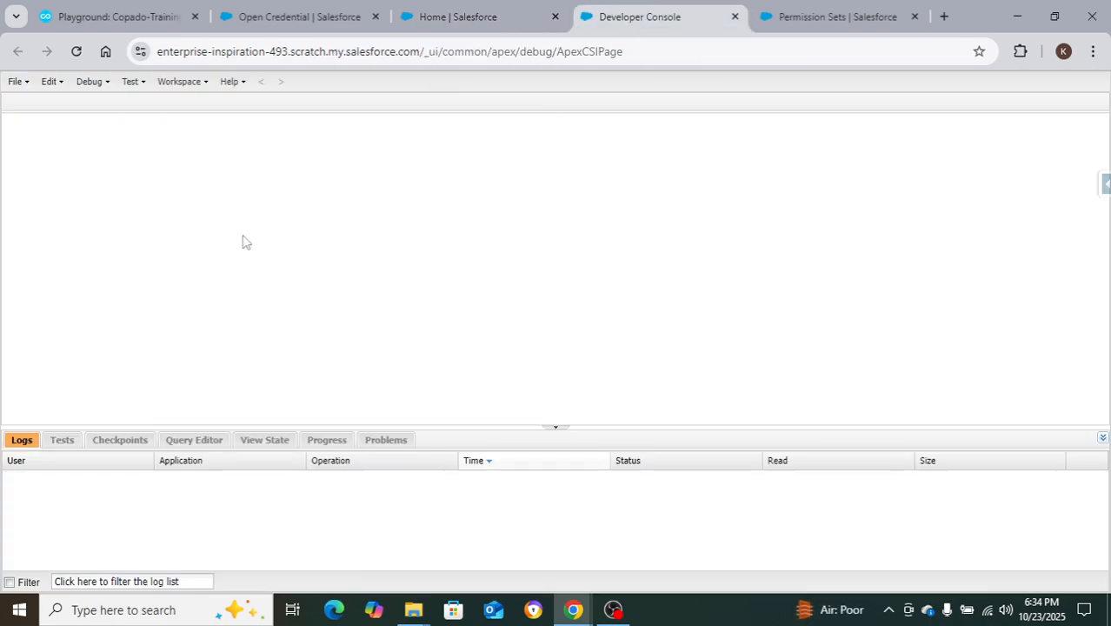
click(18, 83)
mouse_move(139, 112)
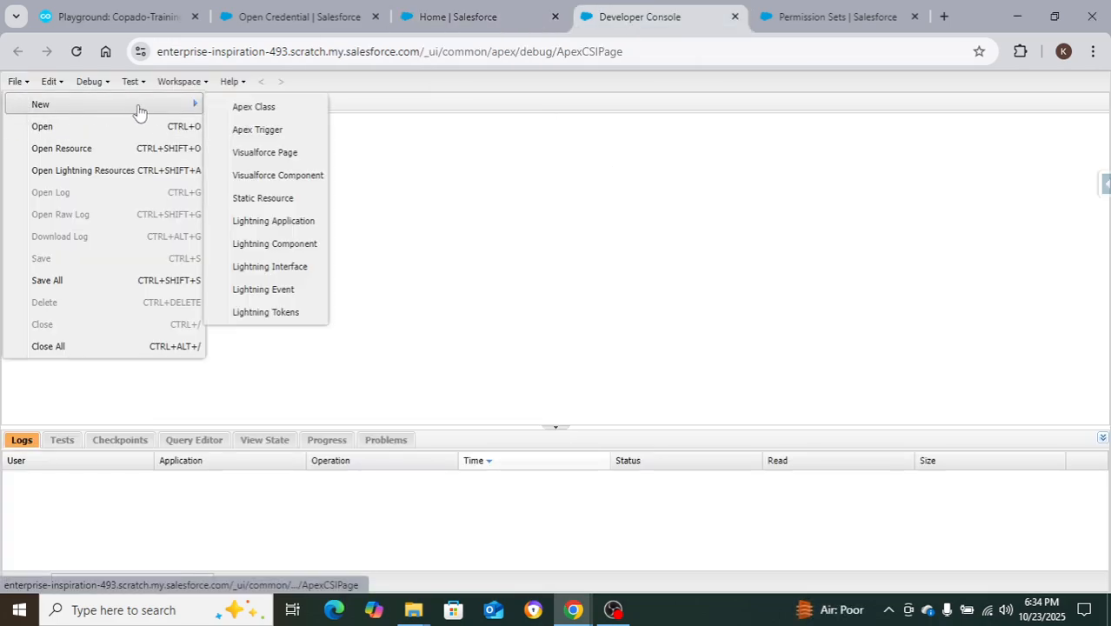
click(248, 107)
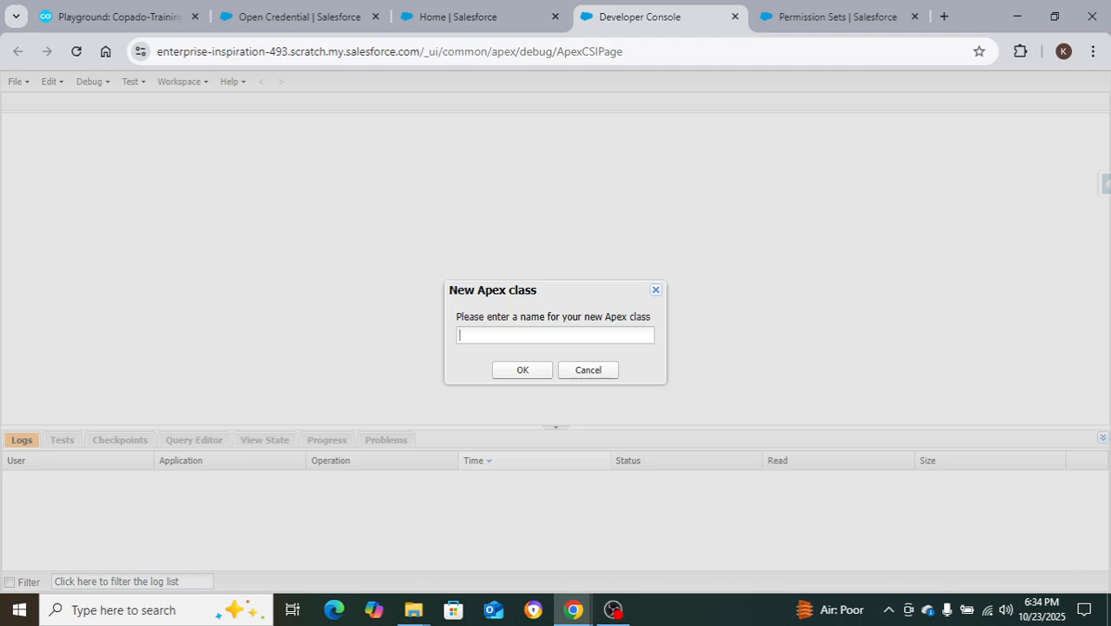
key(alt+Tab)
click(551, 334)
text(Calculator)
click(520, 373)
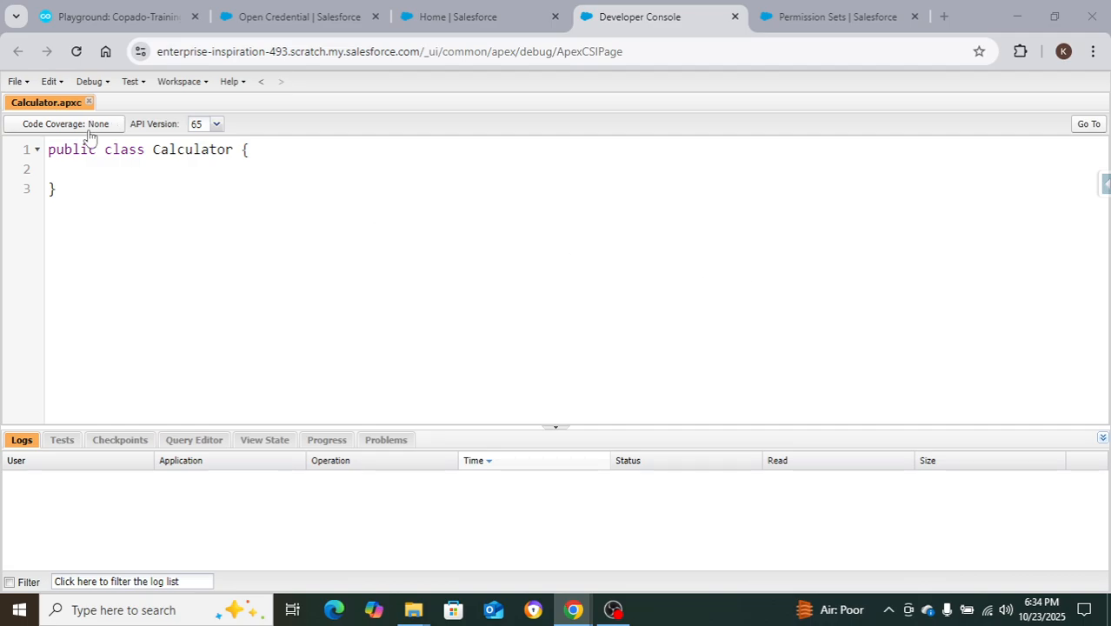
- Add static Decimal methods add and subtract, each taking num1 and num2, to the Calculator class, fix the indentation and save it
click(94, 170)
key(Tab)
text(// Method to add two numbers     public static Decimal add(Decimal num1, Decimal num2) {         return num1 + num2;     }      // Method to subtract two numbers     public static Decimal subtract(Decimal num1, Decimal num2) {         return num1 - num2;     })
click(126, 243)
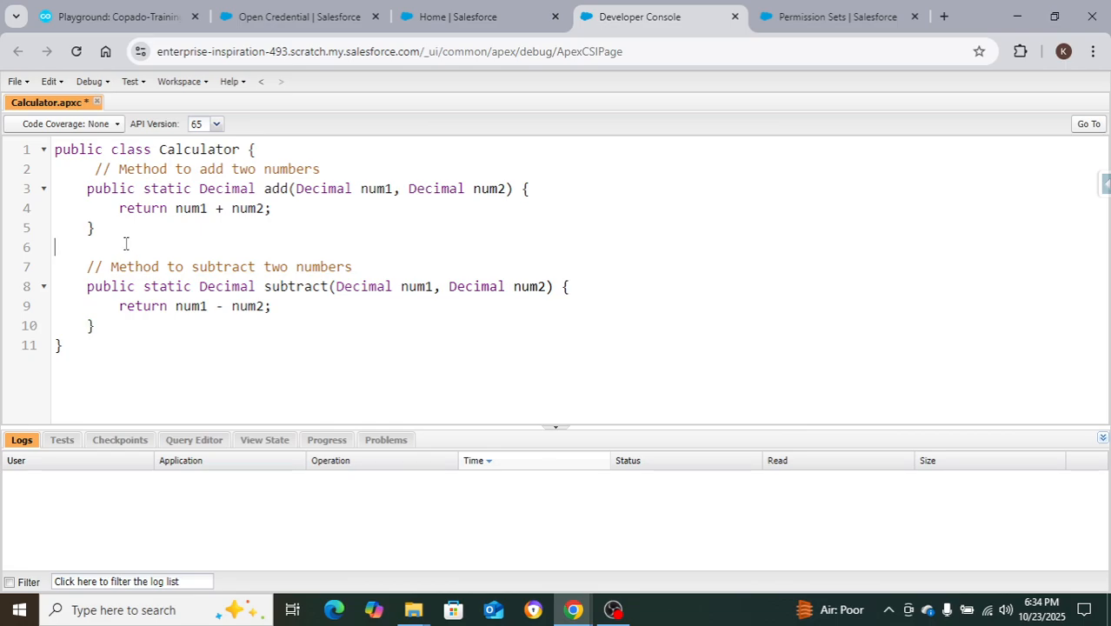
key(ctrl+a)
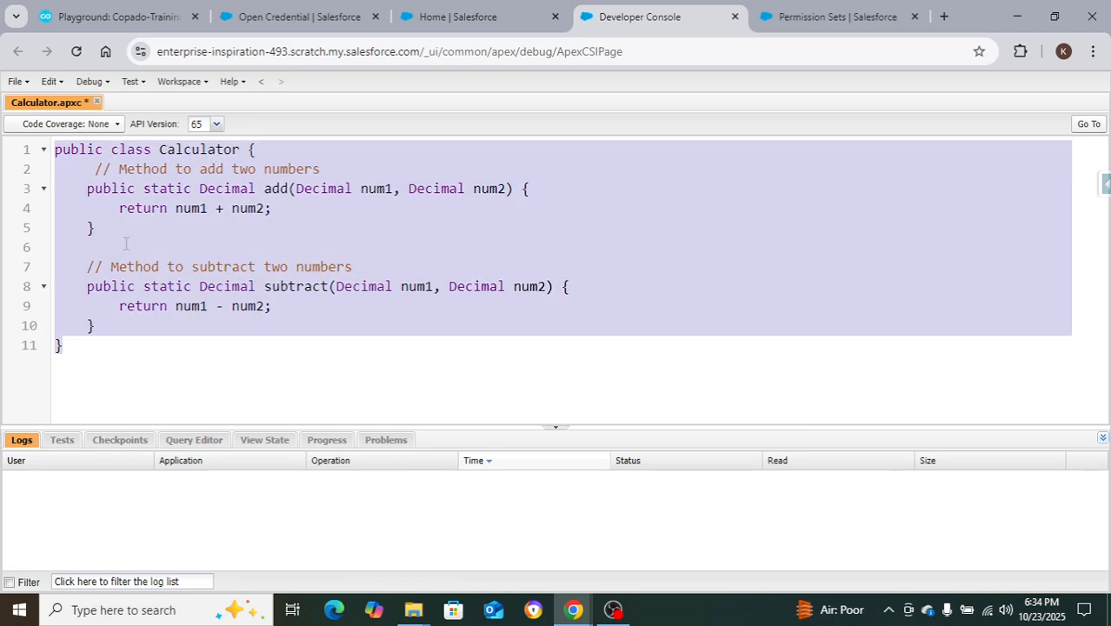
key(shift+Tab)
click(136, 228)
key(ctrl+s)
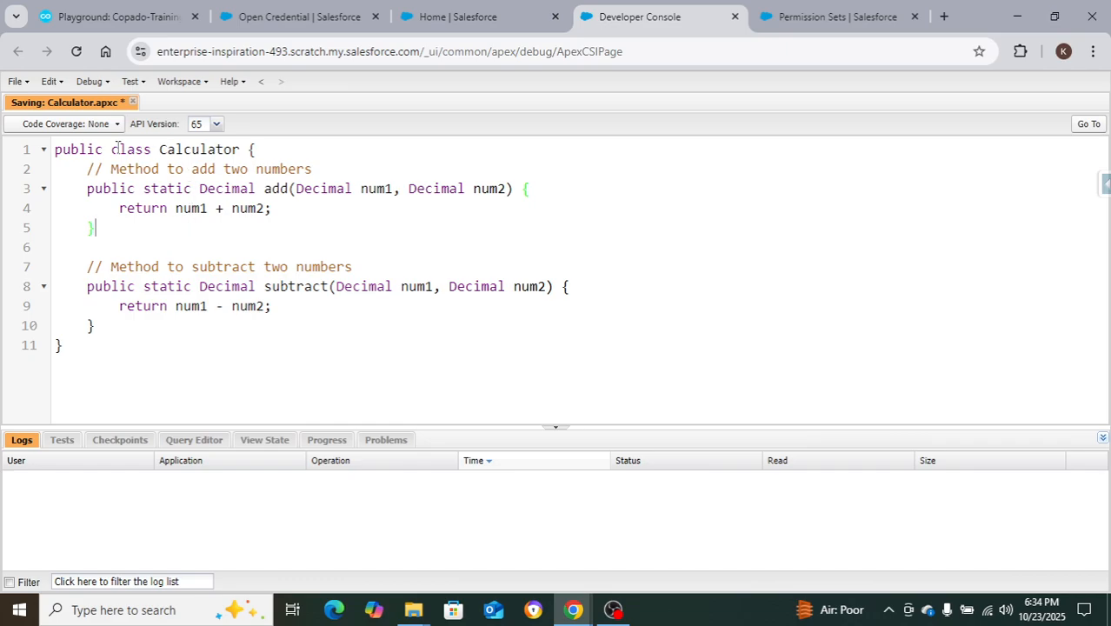
double_click(268, 186)
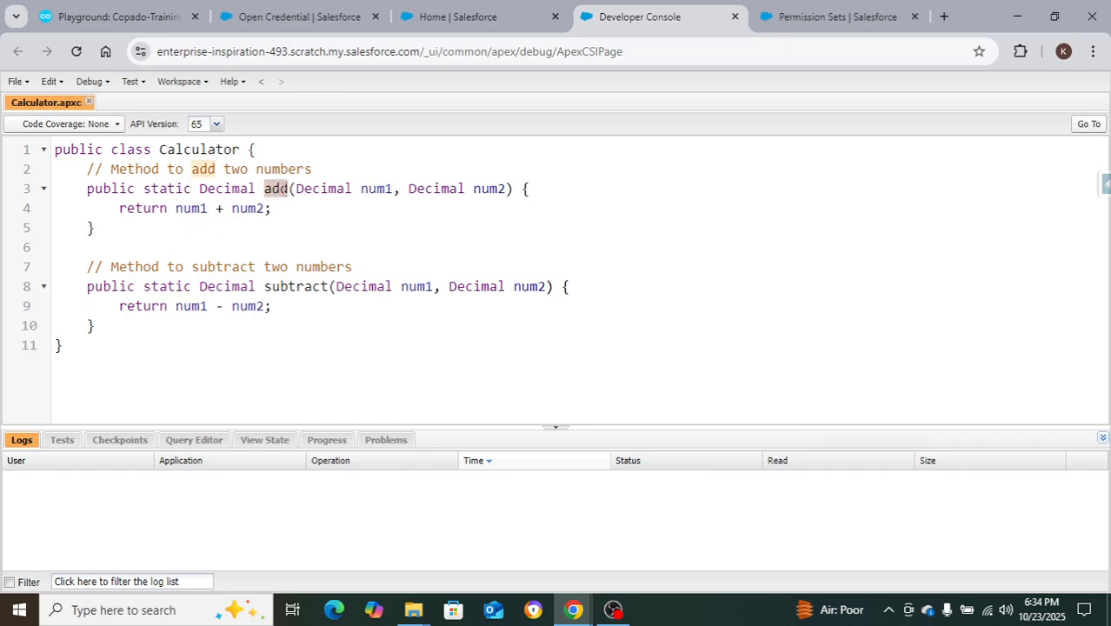
double_click(284, 286)
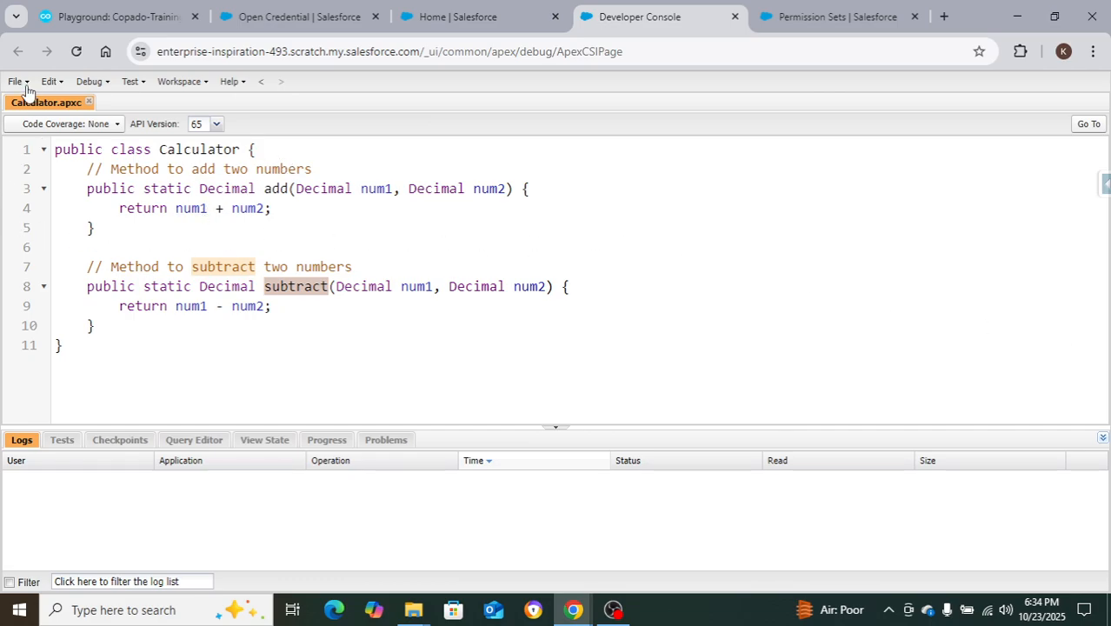
- Create a second Apex class named CalculatorTest
click(26, 85)
mouse_move(130, 105)
click(252, 106)
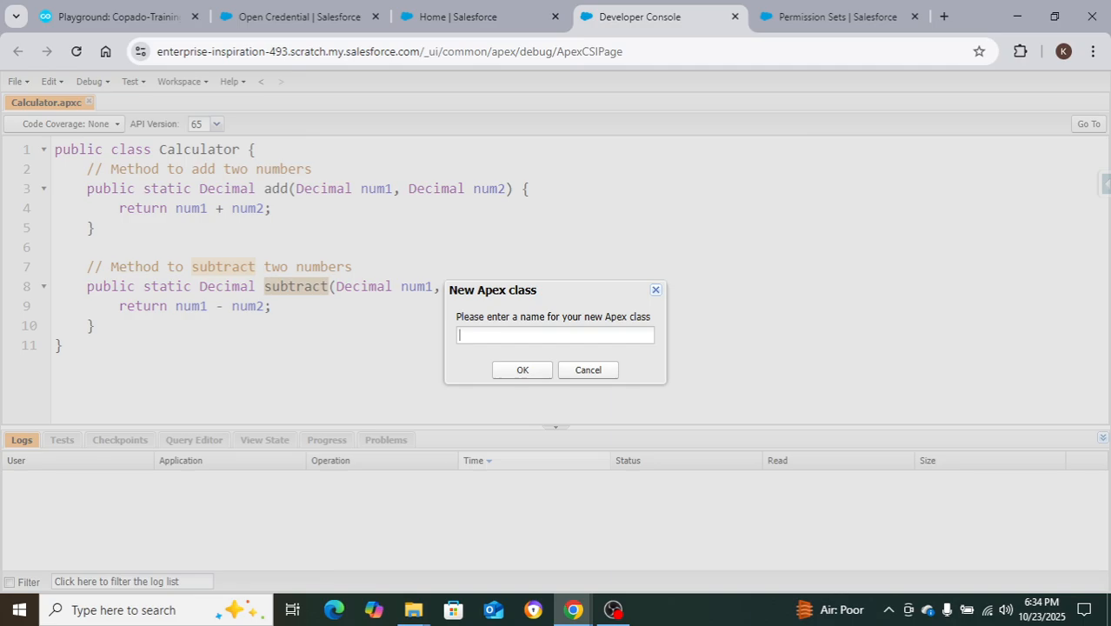
key(alt+Tab)
click(541, 338)
text(CalculatorTest)
click(530, 370)
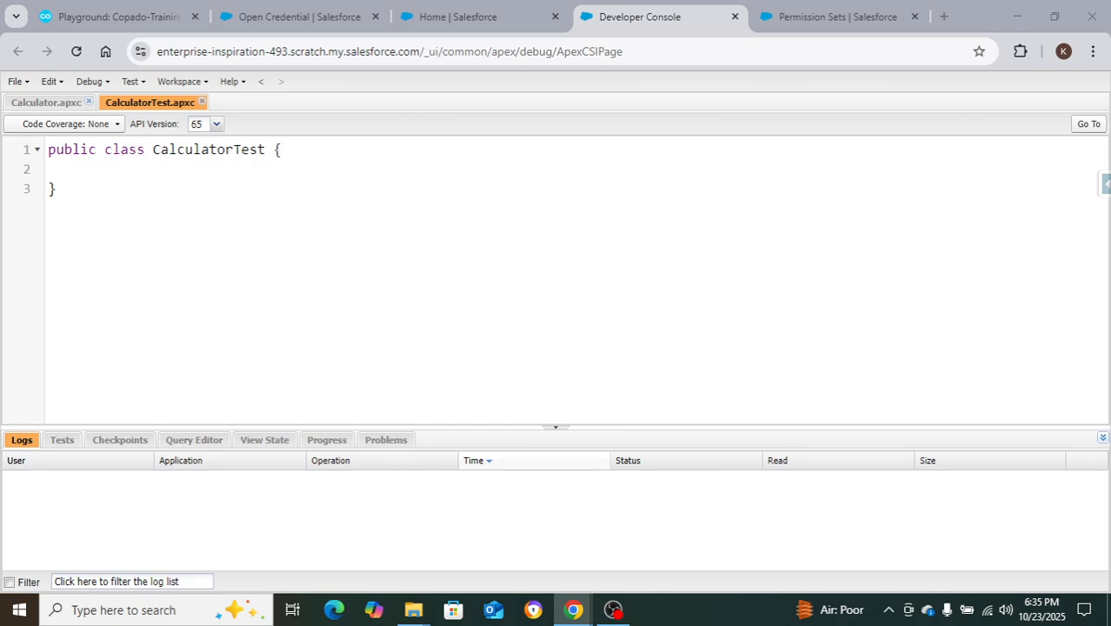
click(294, 243)
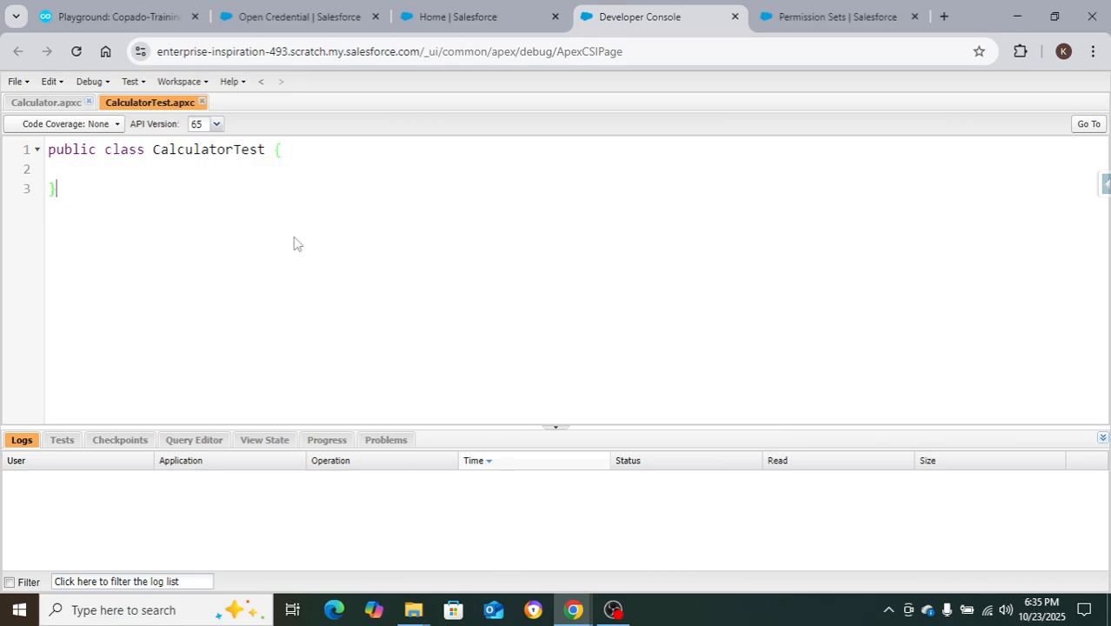
key(ctrl+a)
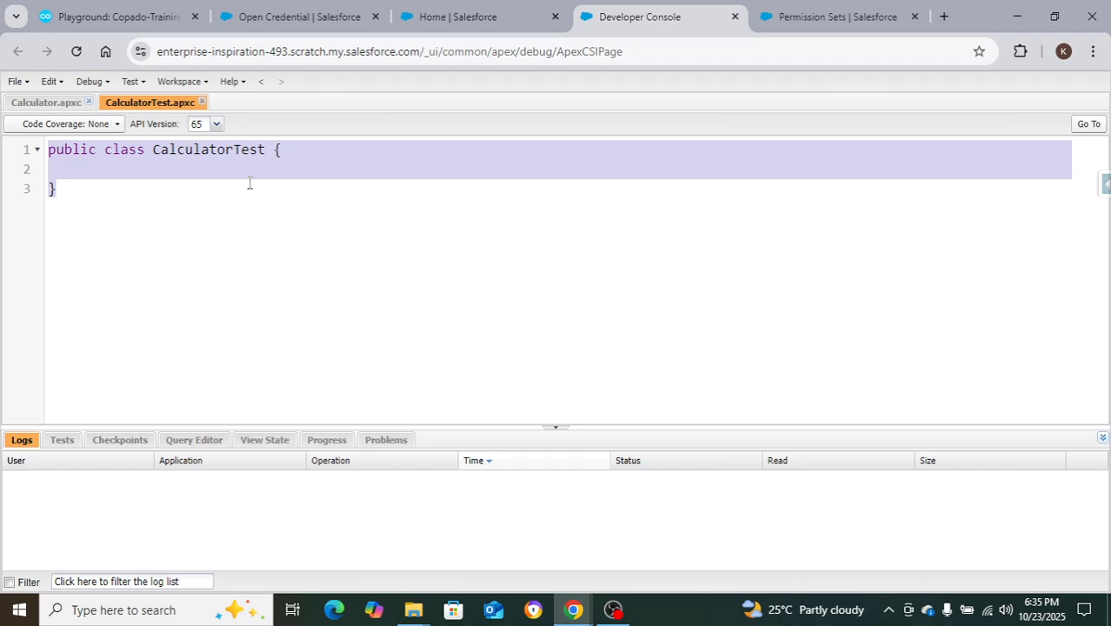
key(ctrl+v)
scroll(264, 277, up, 5)
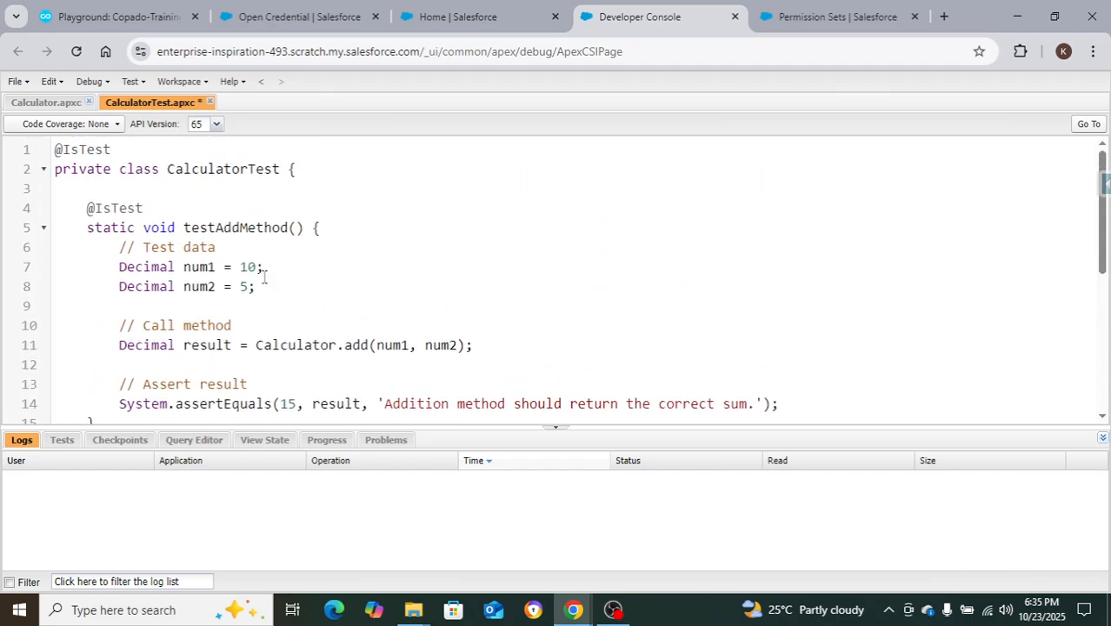
scroll(235, 278, down, 5)
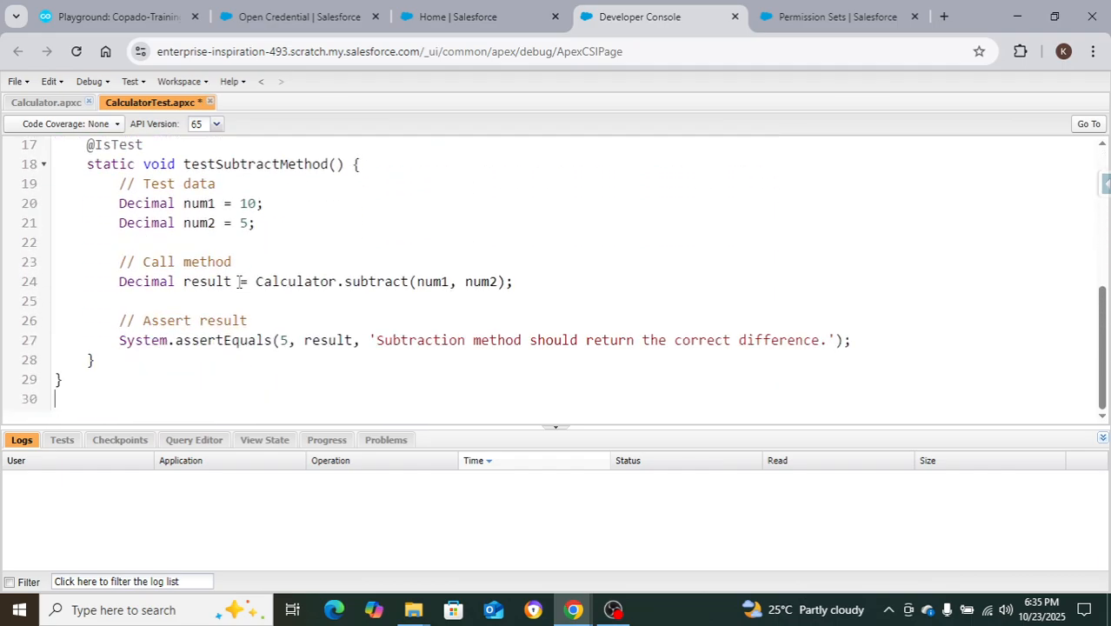
scroll(239, 280, up, 5)
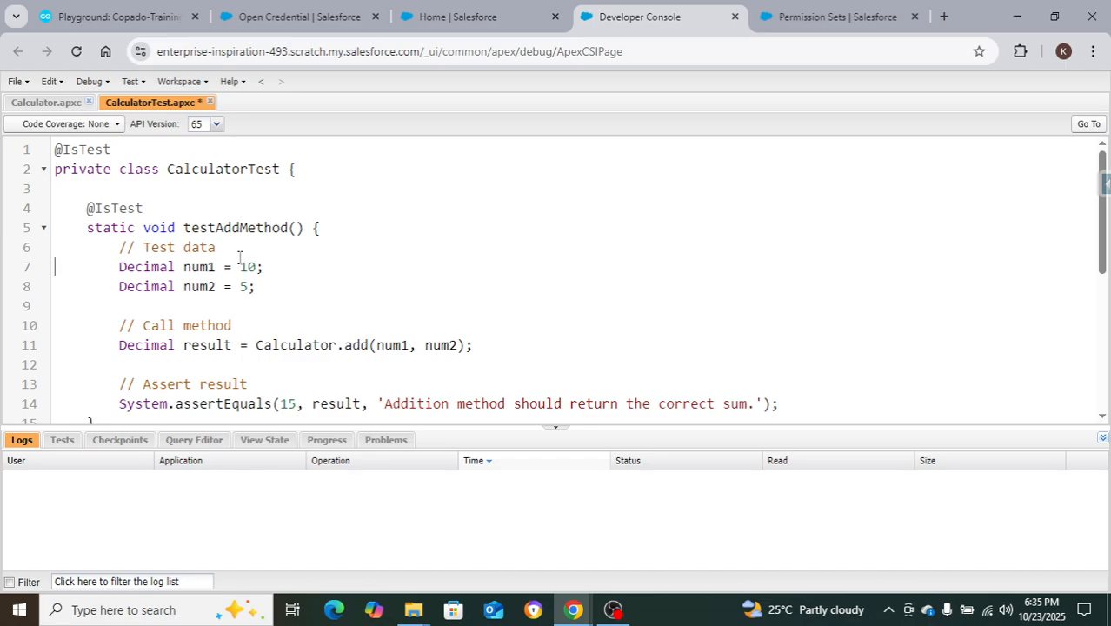
key(ctrl+s)
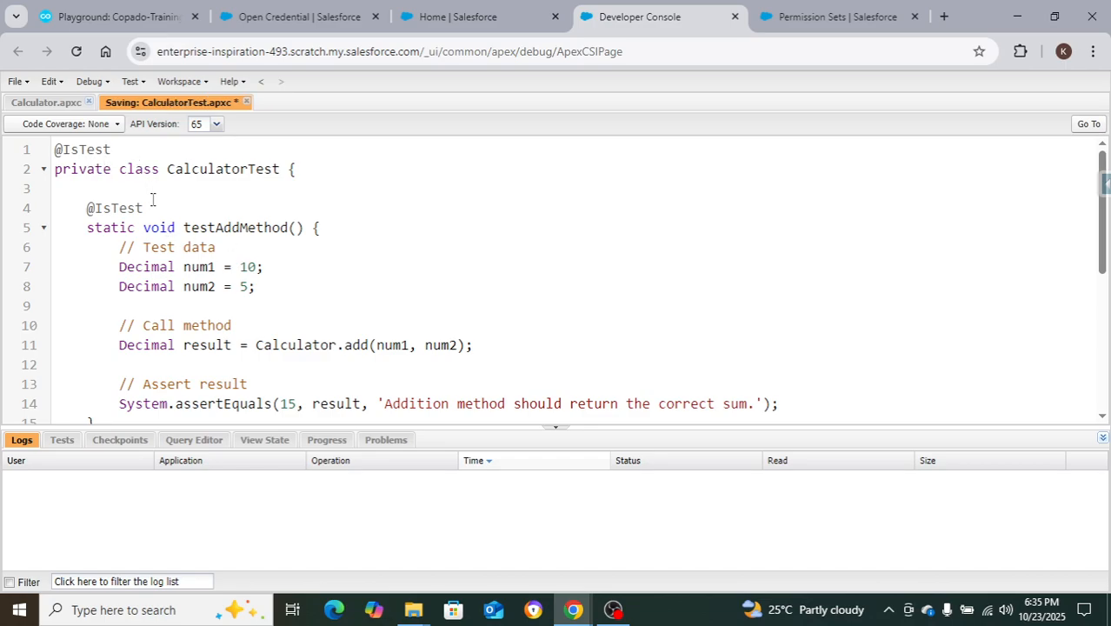
scroll(226, 270, down, 5)
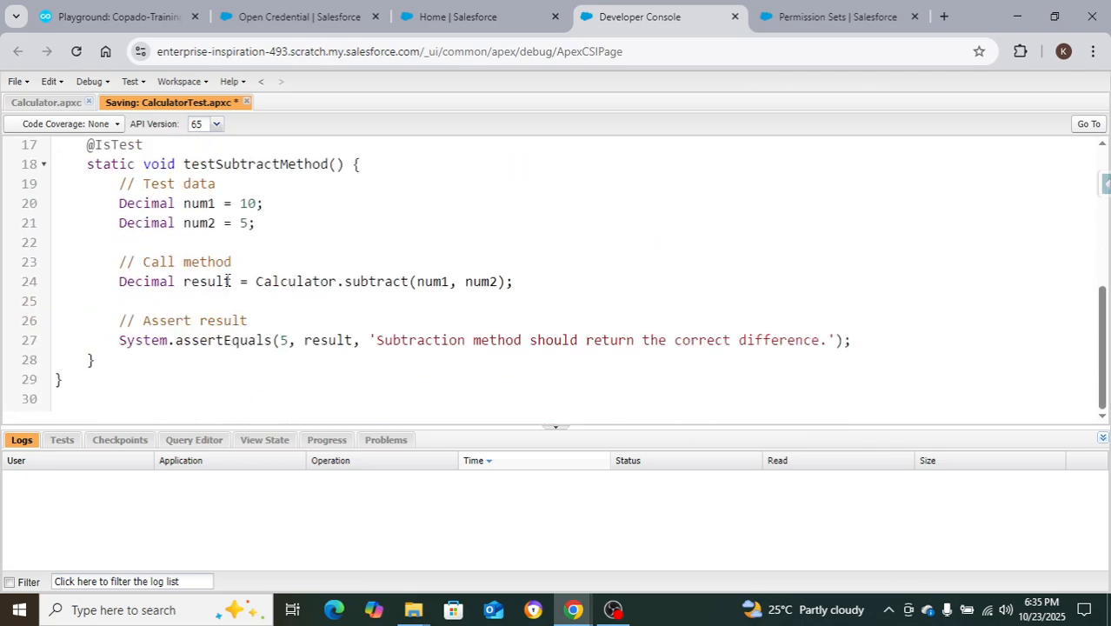
scroll(310, 303, up, 5)
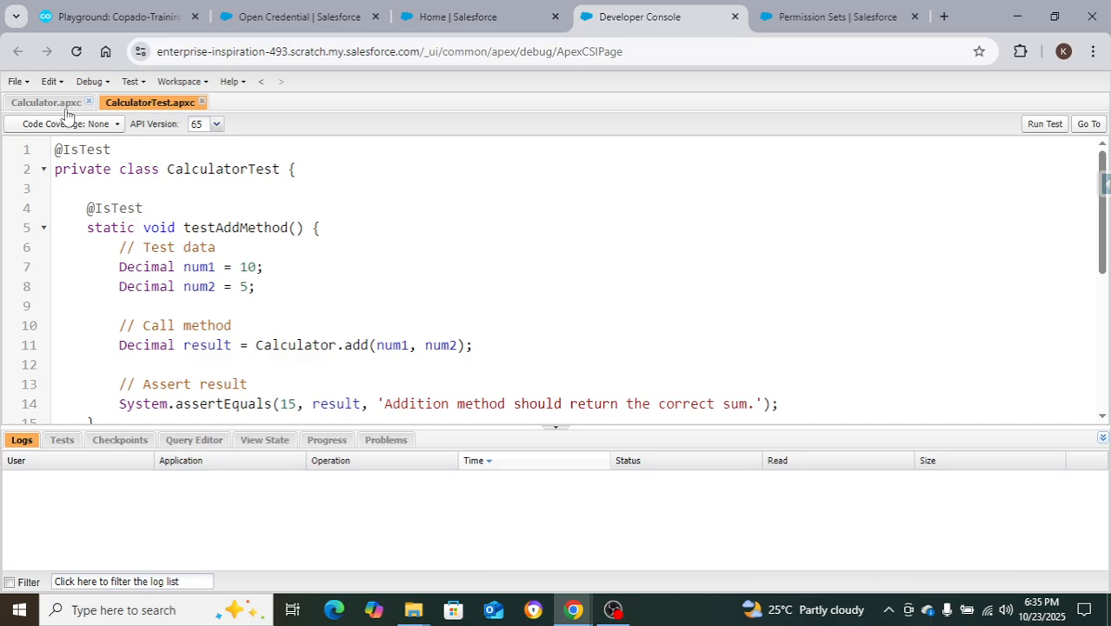
scroll(267, 337, down, 3)
scroll(266, 337, up, 3)
click(54, 104)
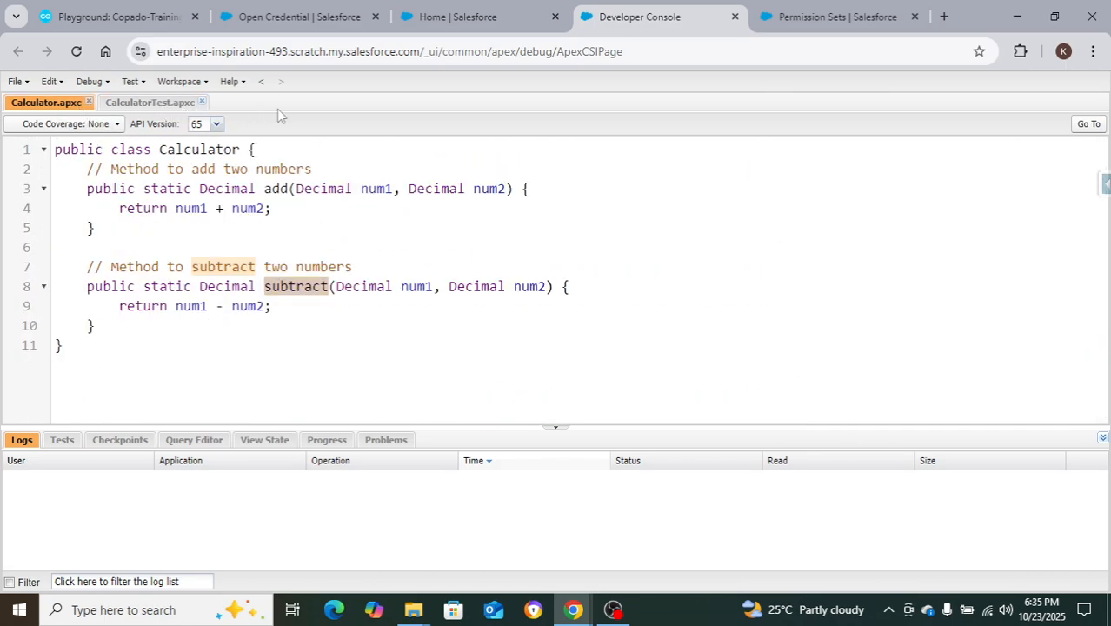
- Switch to Copado, close the Open Credential dialog, and start a new user story with the User Story record type
click(296, 20)
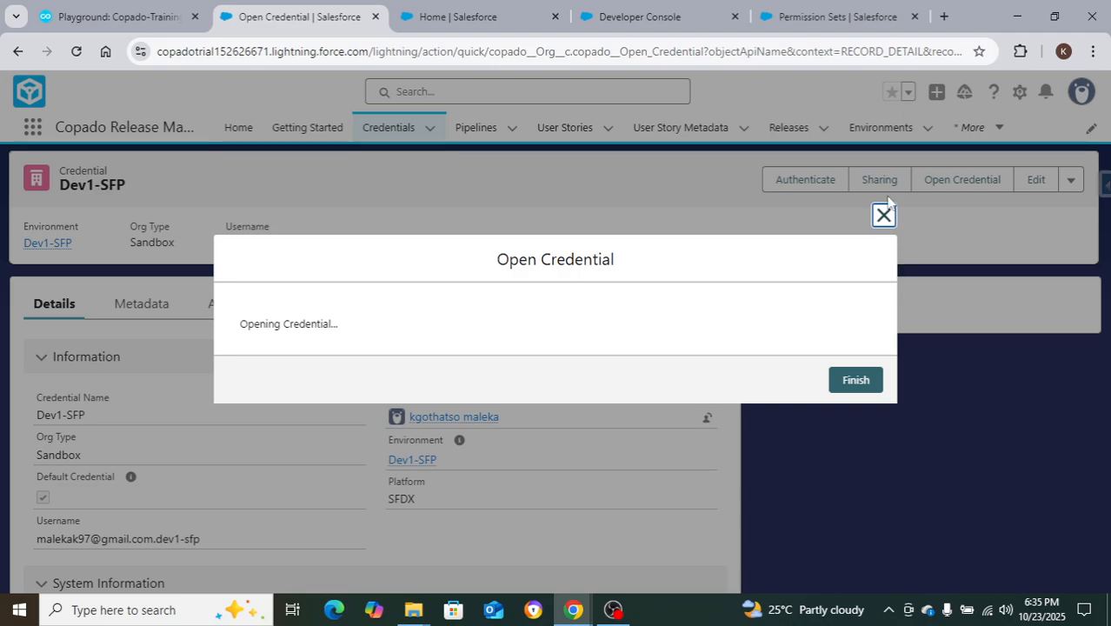
click(884, 215)
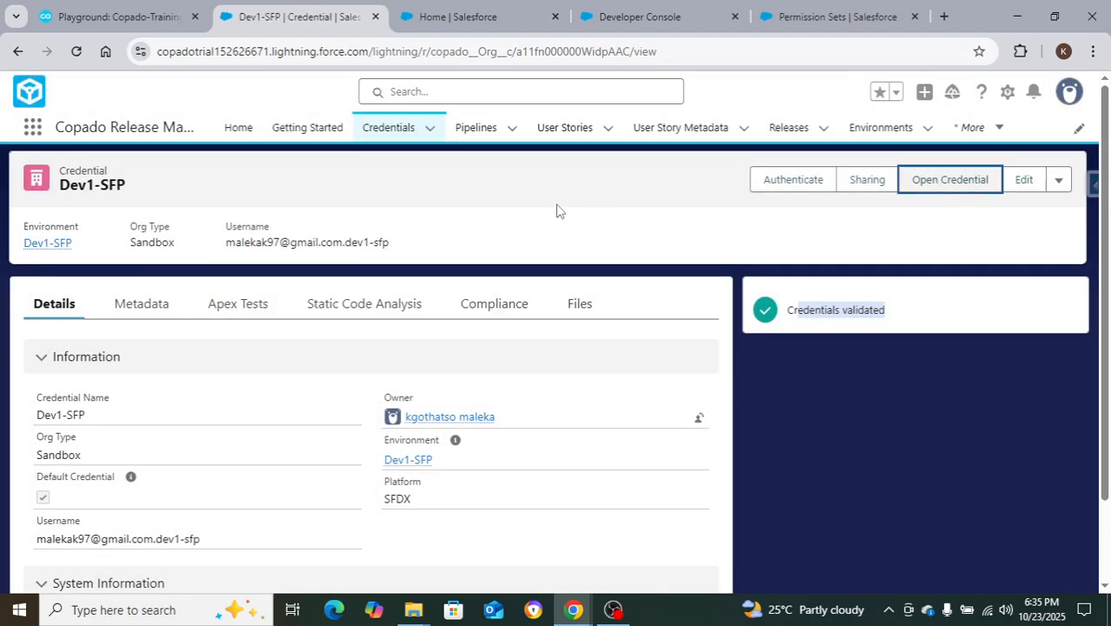
click(561, 128)
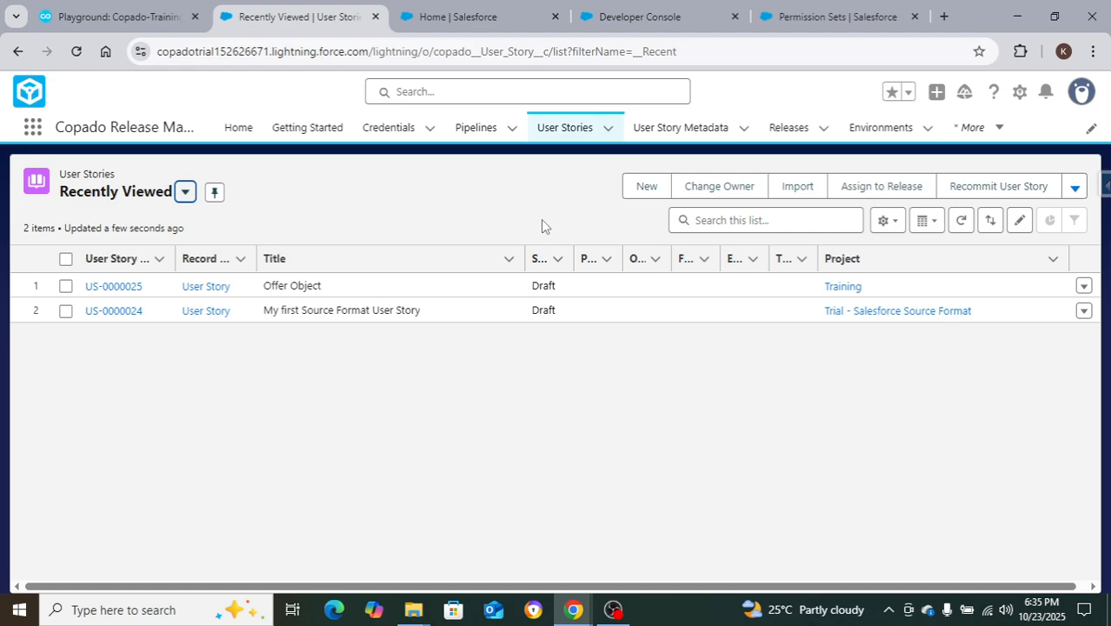
click(648, 189)
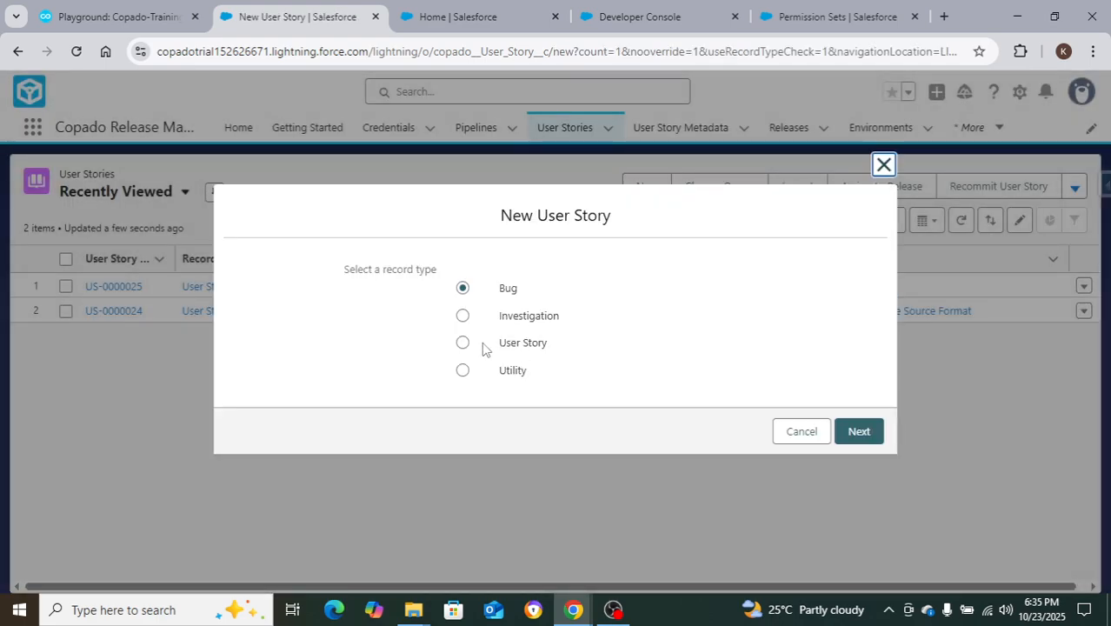
click(463, 343)
click(857, 430)
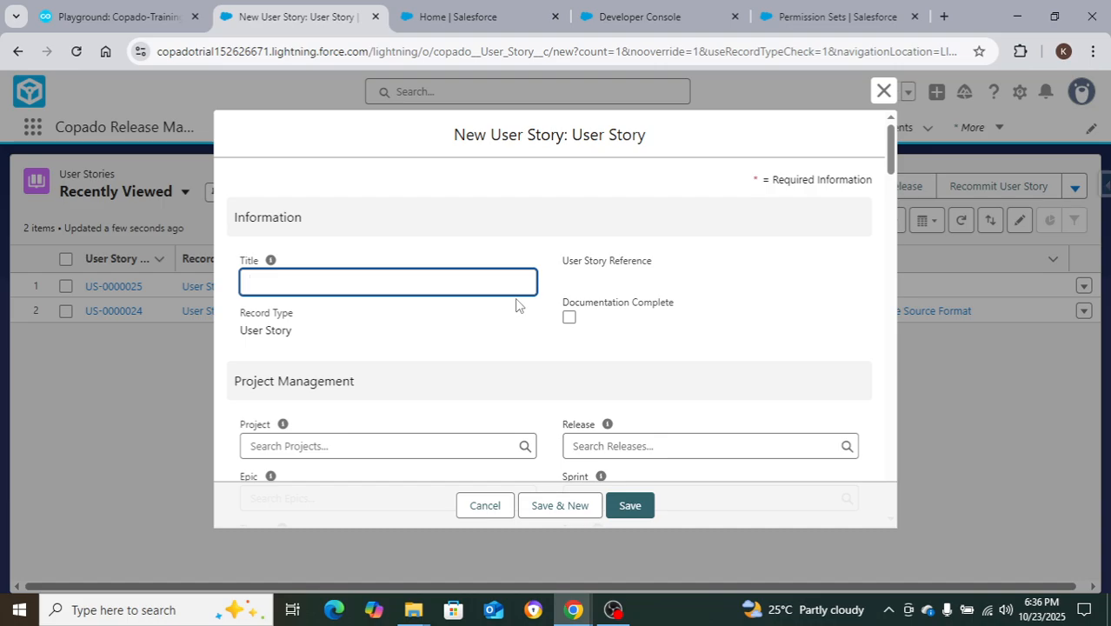
- Title the user story "Calculator Apex class" and assign it to the project Trial - Salesforce Source Format
text(Calculator Apex class)
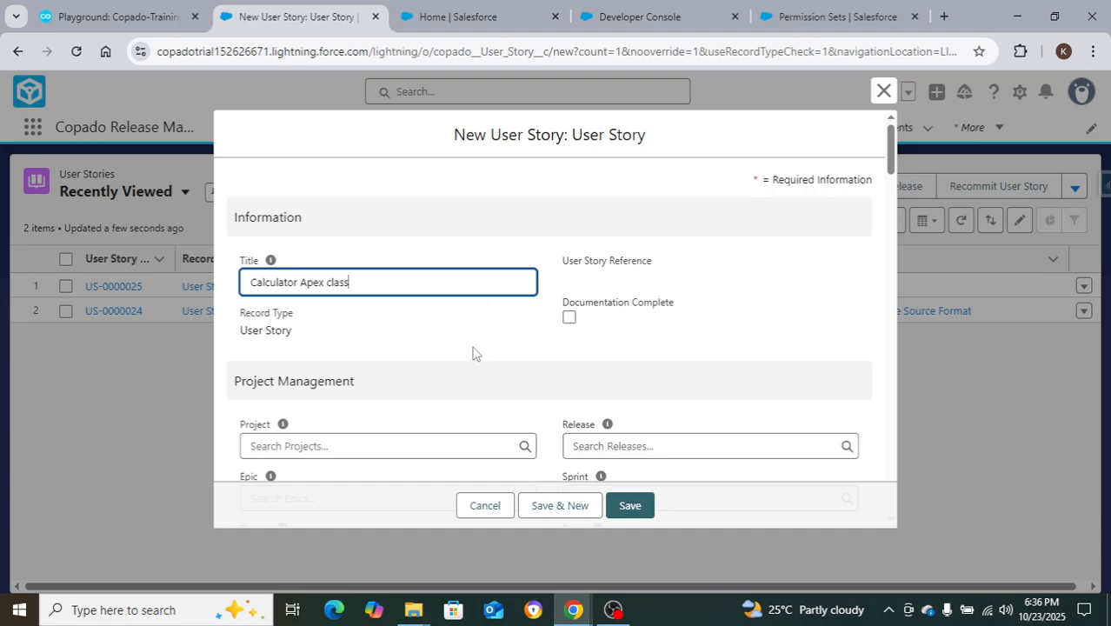
scroll(473, 352, down, 2)
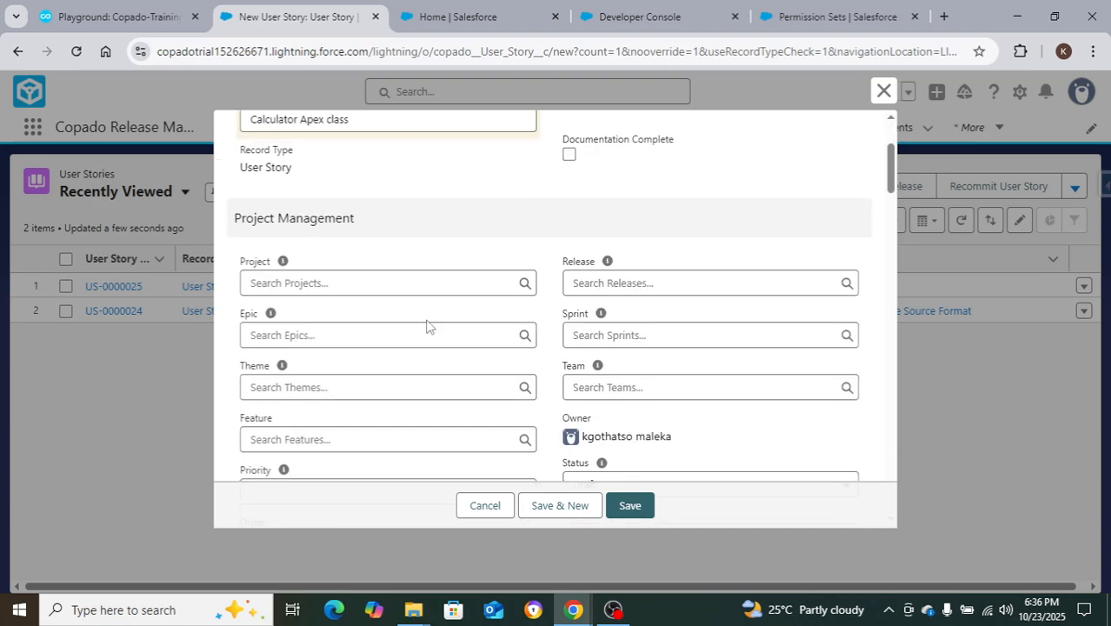
click(323, 284)
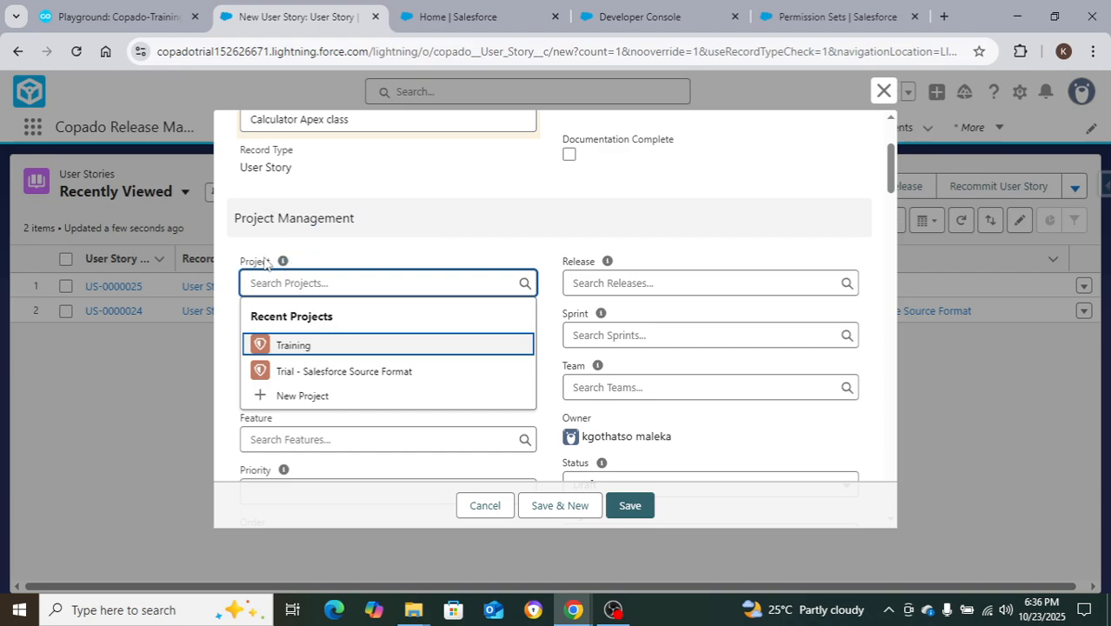
click(339, 374)
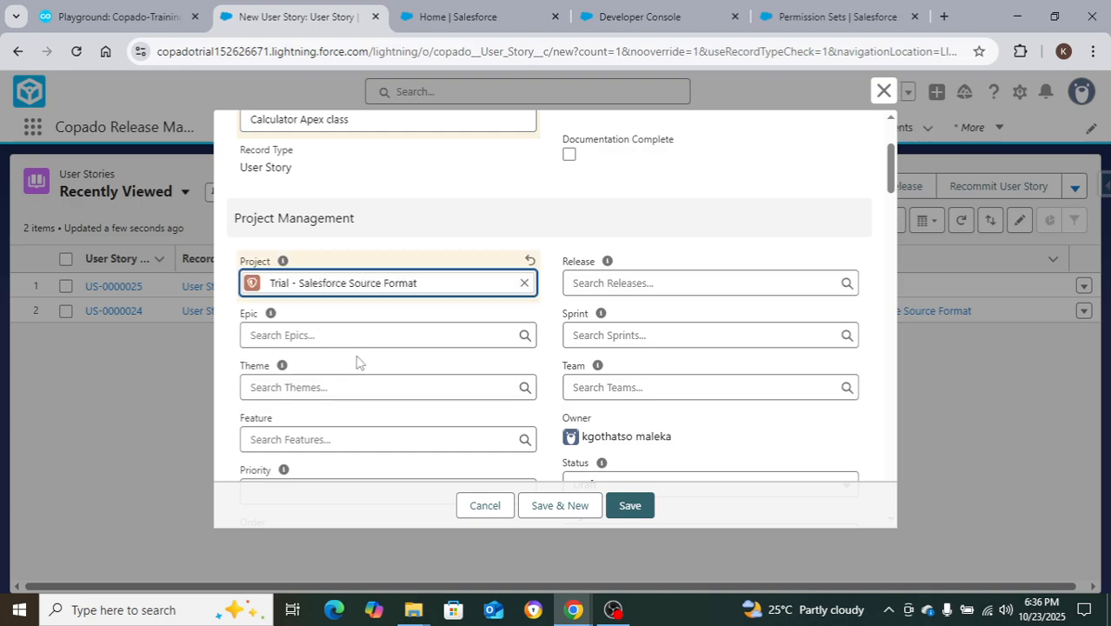
- Set the new user story's credential to Dev1-SFP
scroll(471, 374, down, 2)
scroll(462, 357, up, 2)
scroll(458, 377, down, 2)
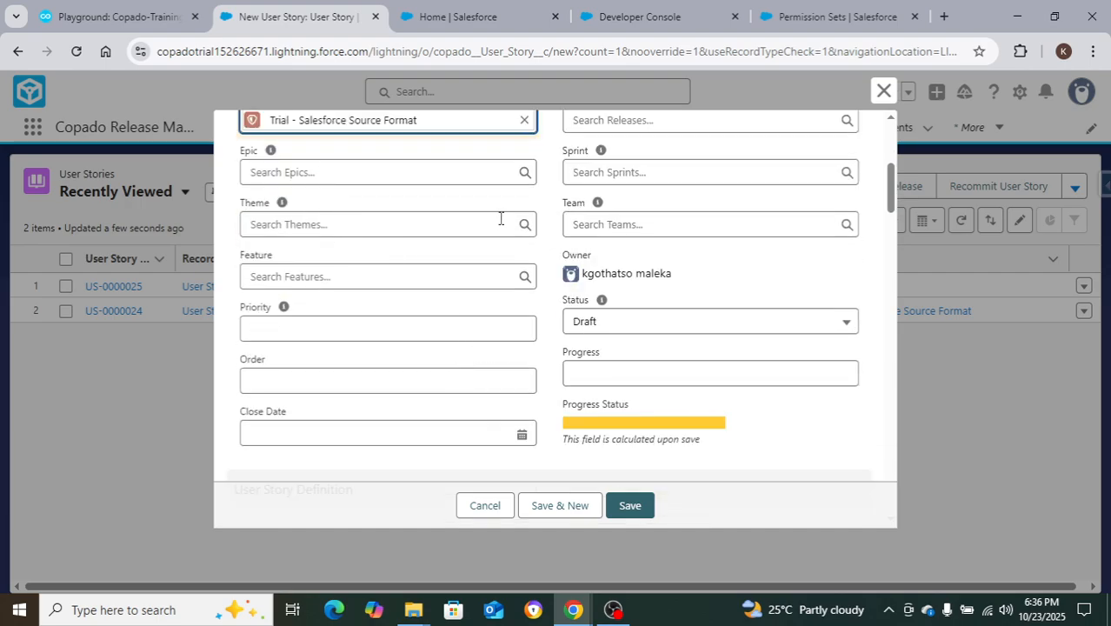
scroll(417, 364, down, 3)
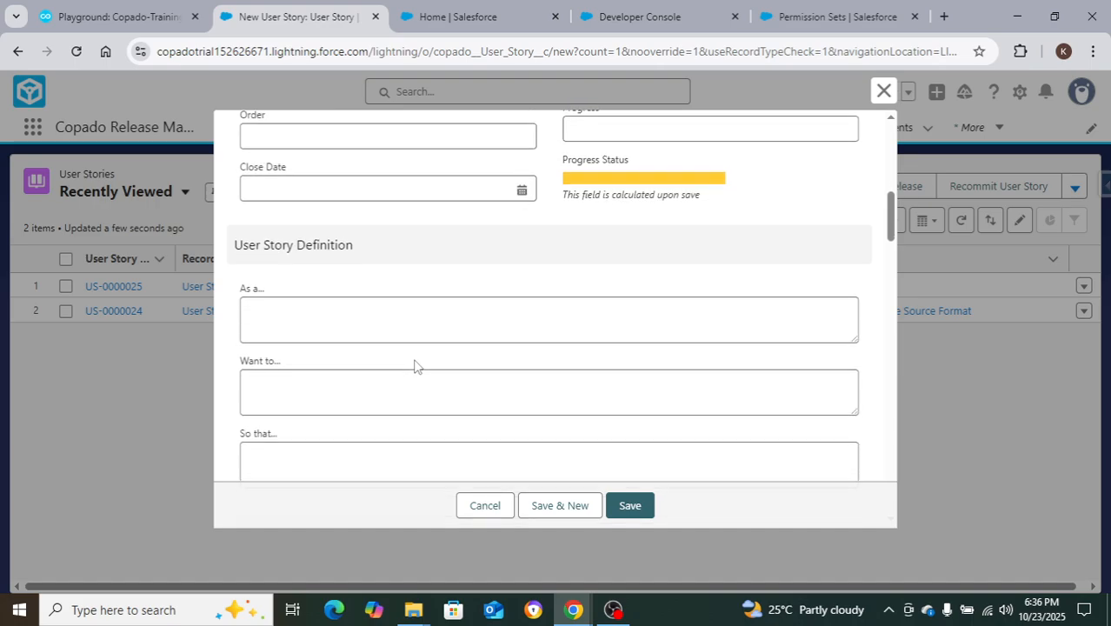
scroll(388, 219, up, 5)
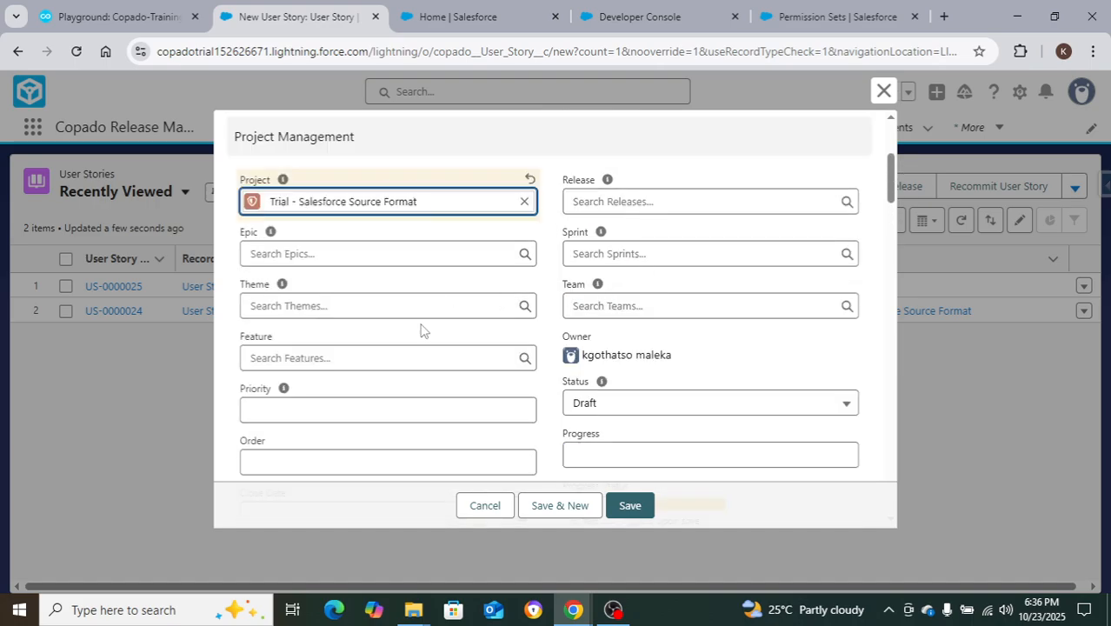
scroll(420, 329, down, 1)
scroll(421, 329, down, 3)
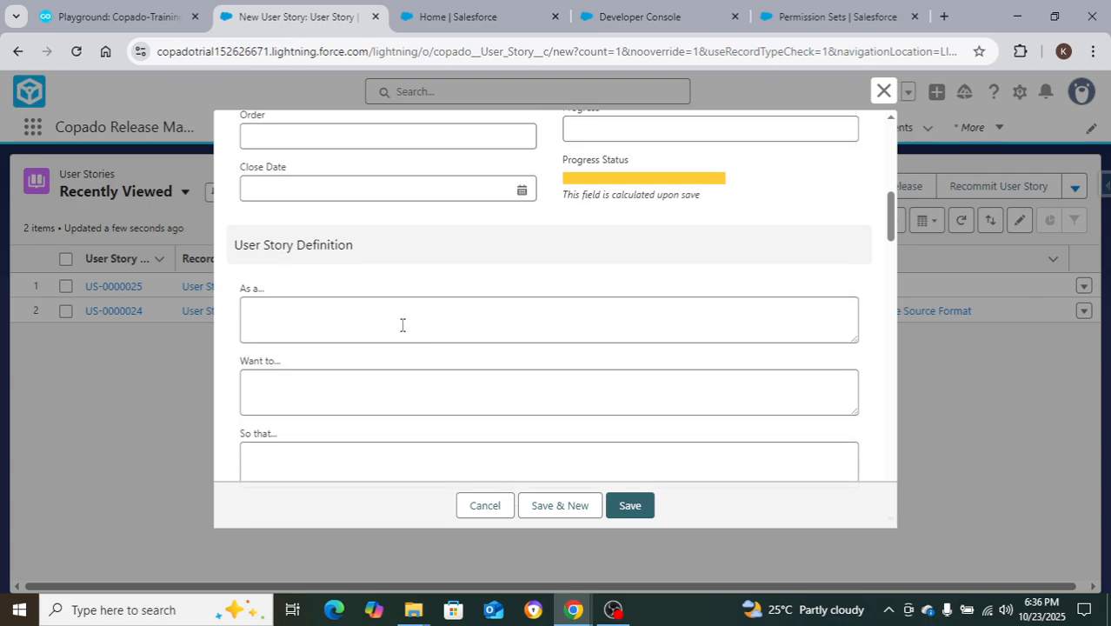
scroll(401, 325, down, 6)
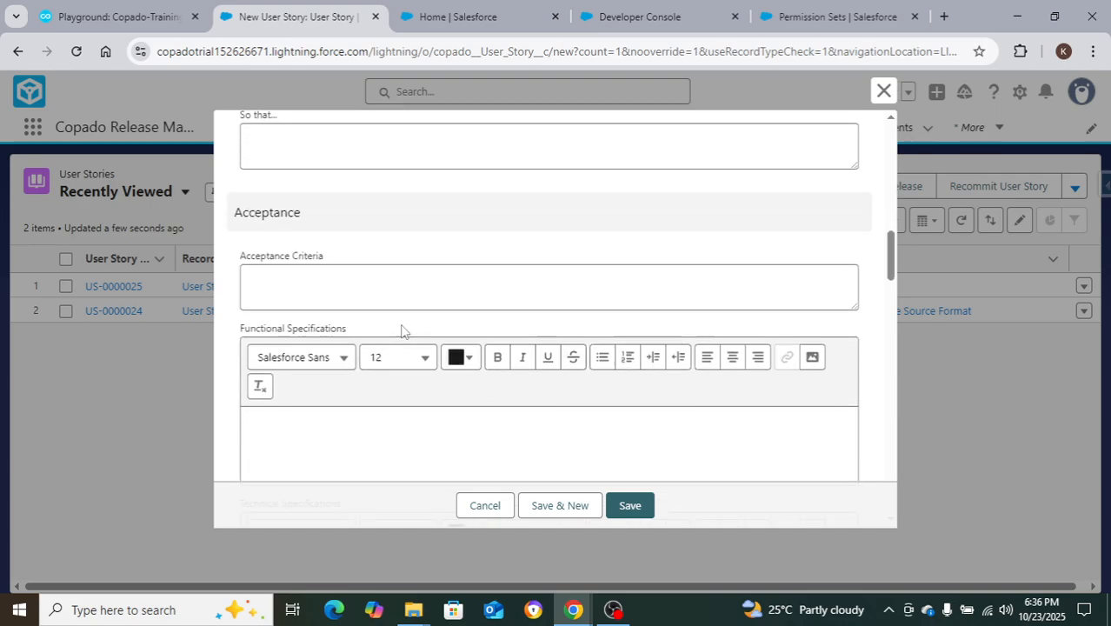
scroll(402, 329, down, 7)
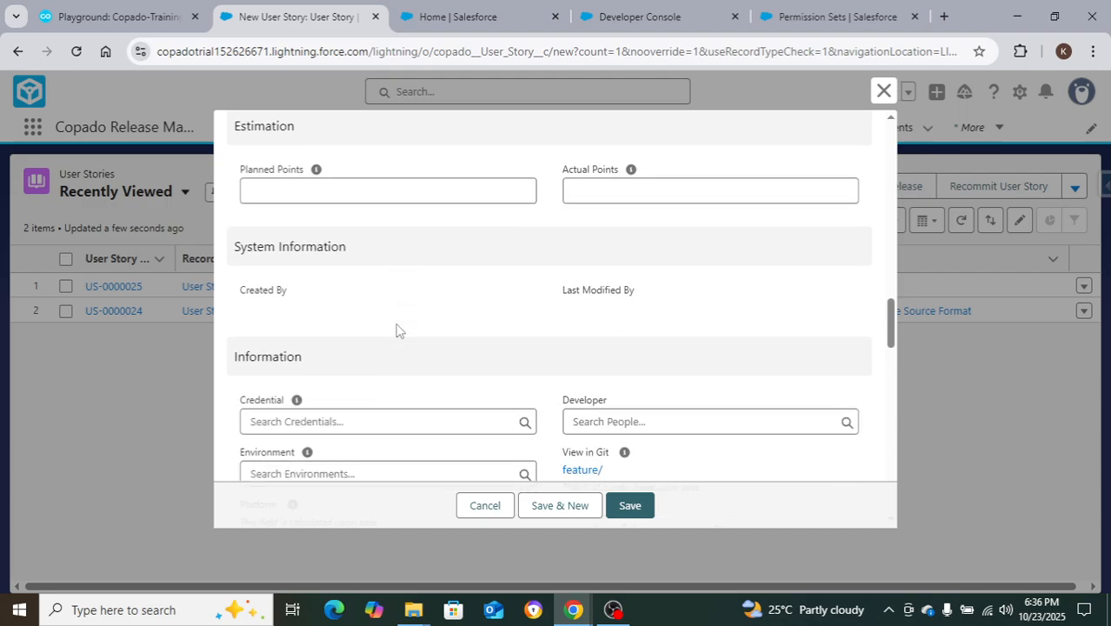
click(314, 259)
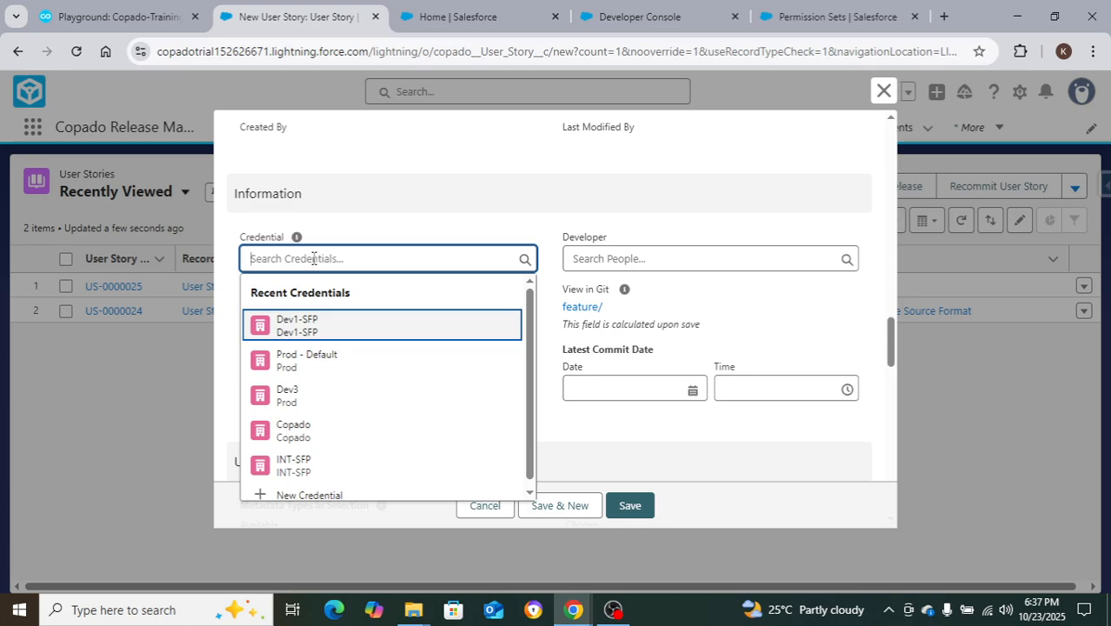
click(300, 325)
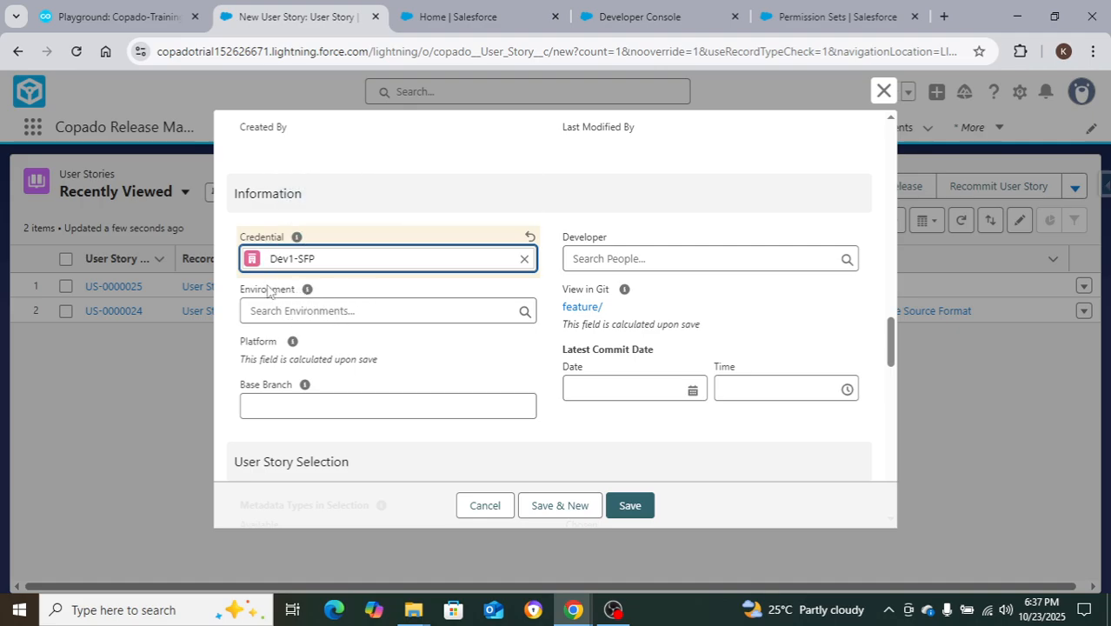
- Add ApexClass to the chosen metadata types in the user story selection
scroll(458, 362, down, 6)
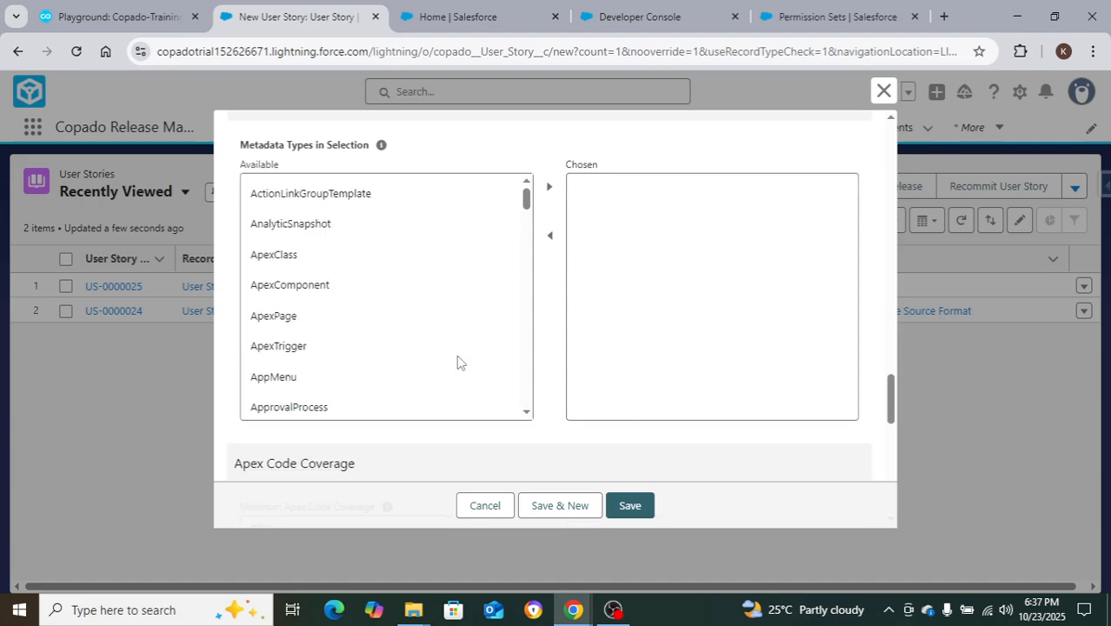
scroll(458, 362, up, 3)
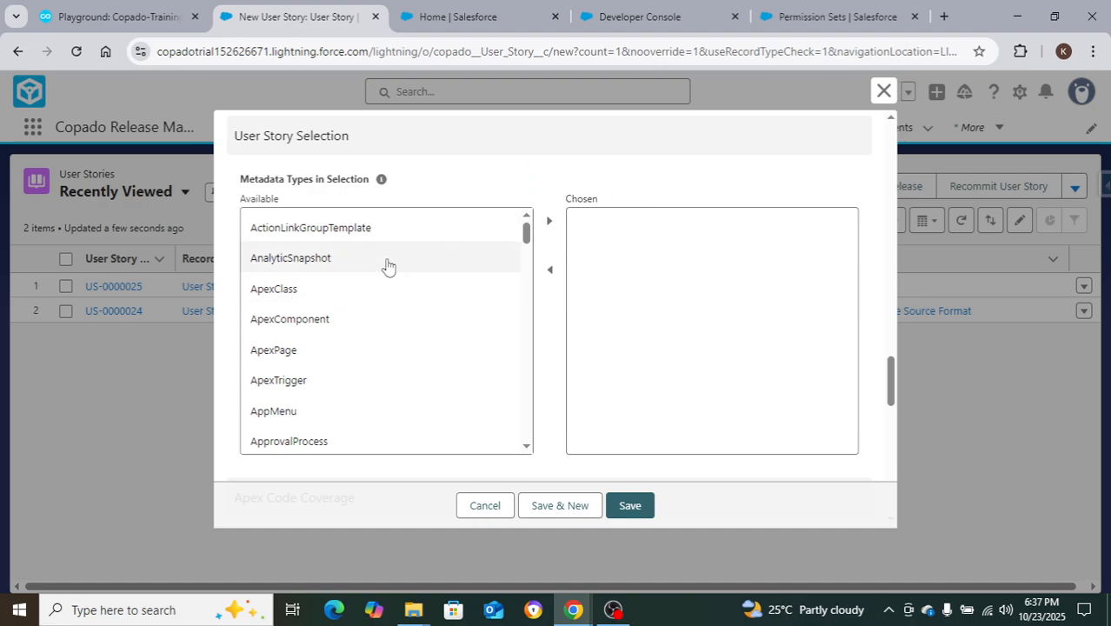
scroll(452, 269, down, 2)
scroll(435, 274, up, 2)
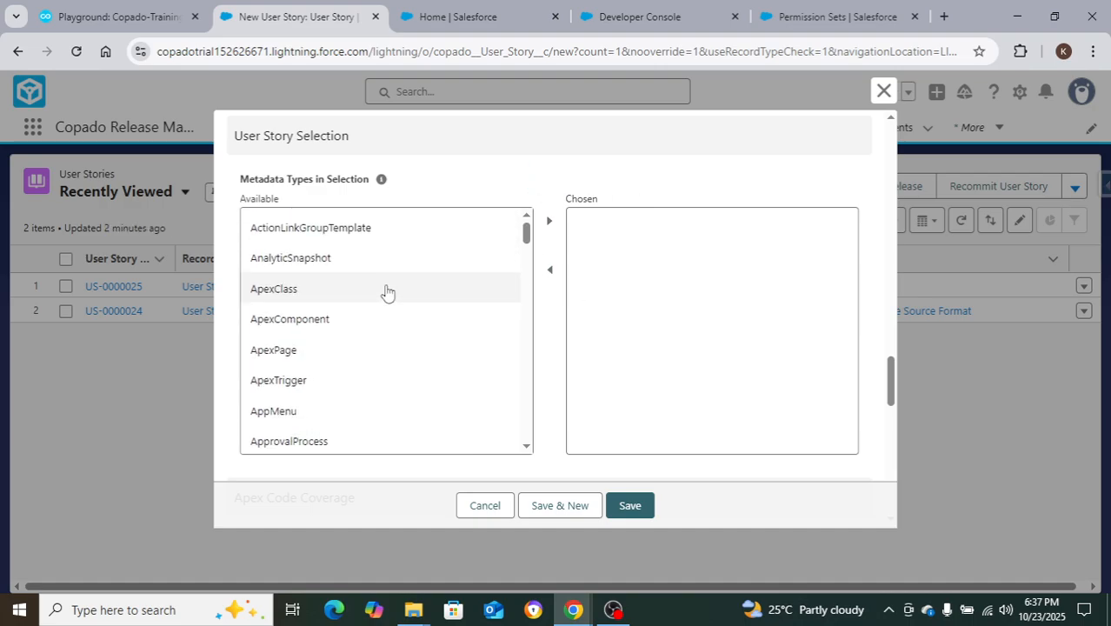
click(311, 290)
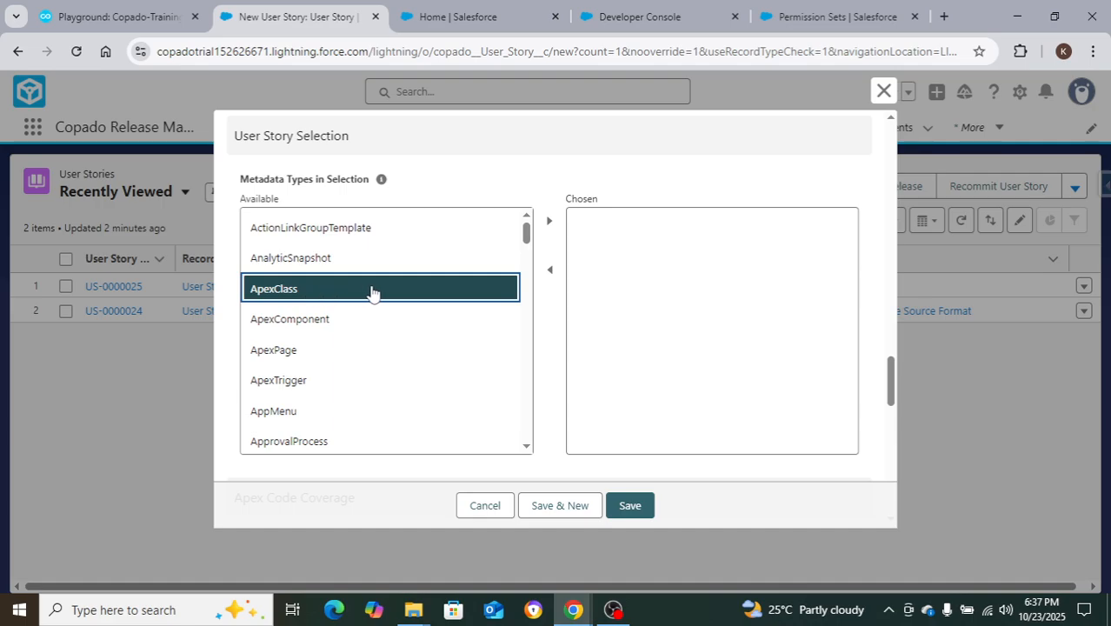
click(549, 221)
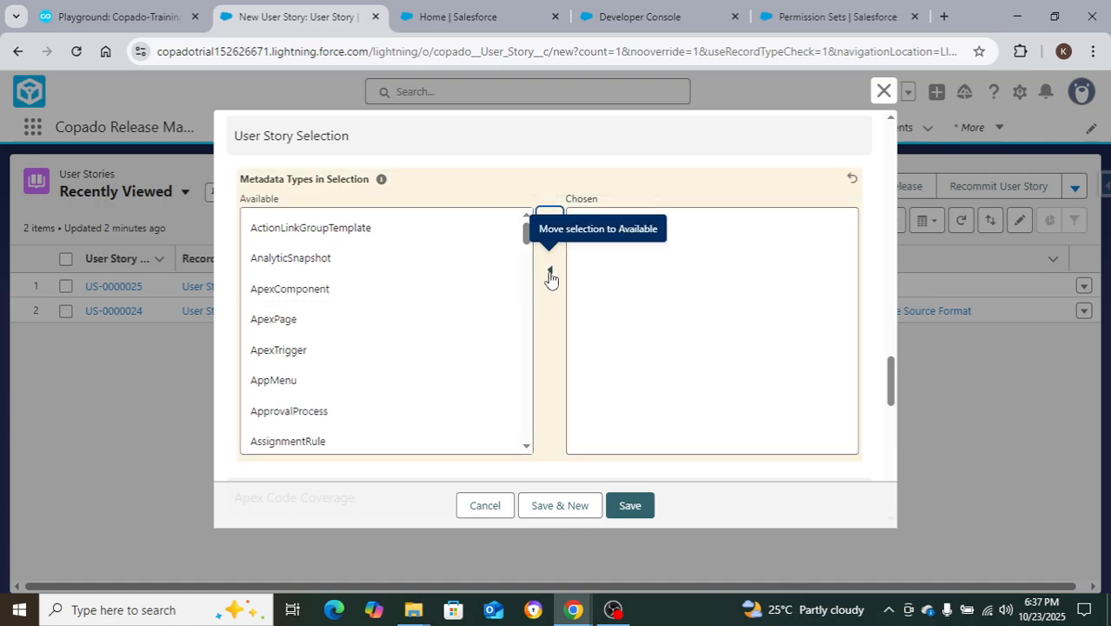
- Review the remaining fields of the user story form and save the new user story
scroll(550, 293, down, 4)
scroll(551, 293, down, 1)
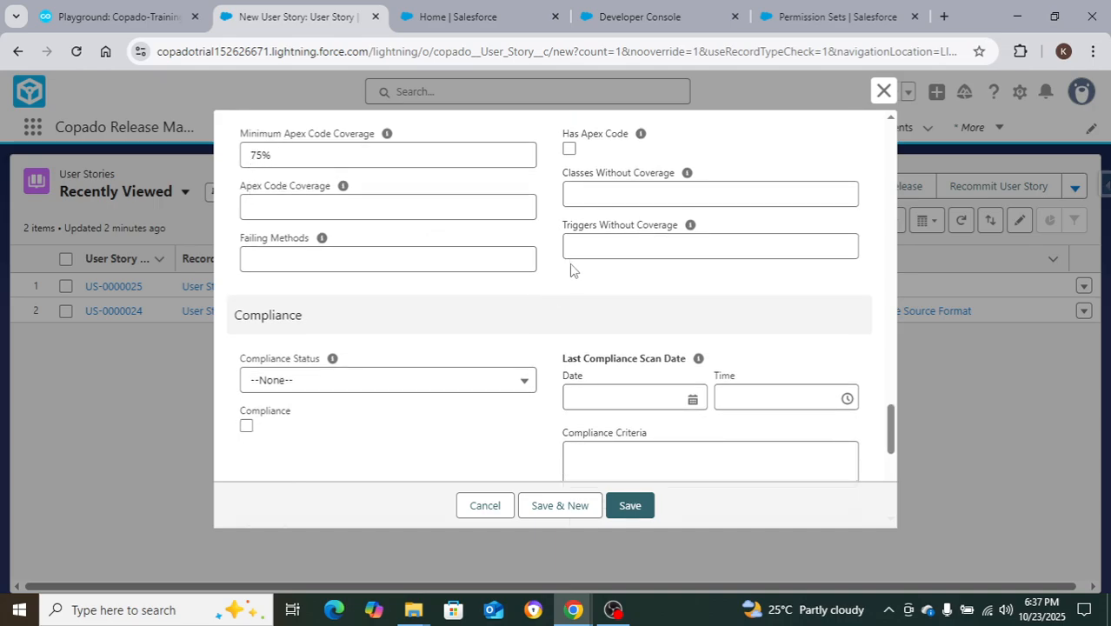
scroll(553, 315, down, 1)
scroll(553, 314, down, 5)
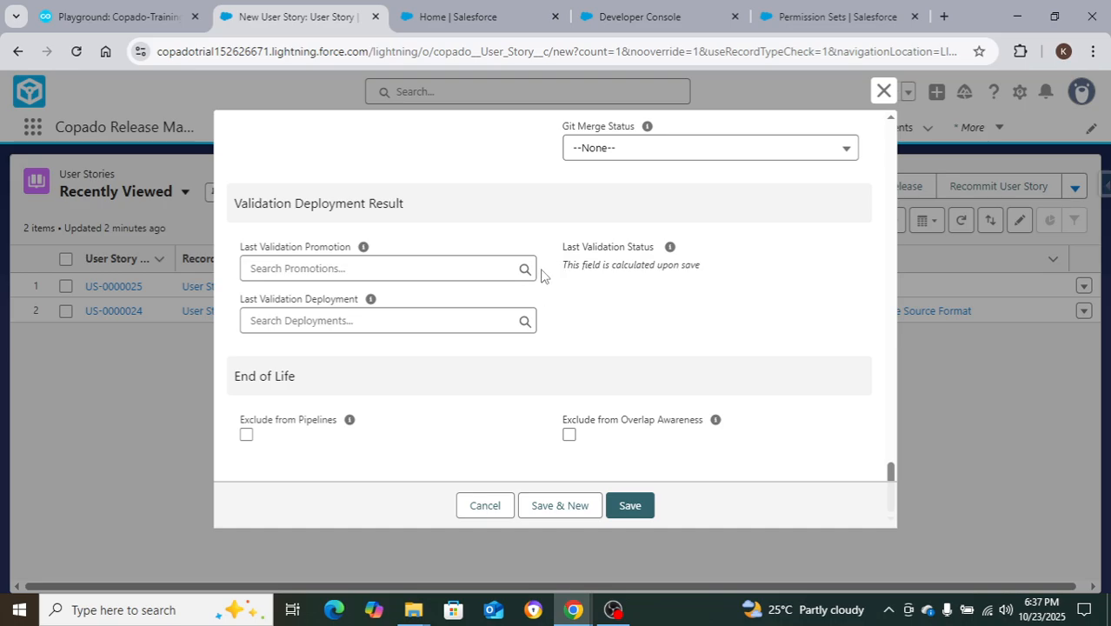
scroll(541, 276, up, 3)
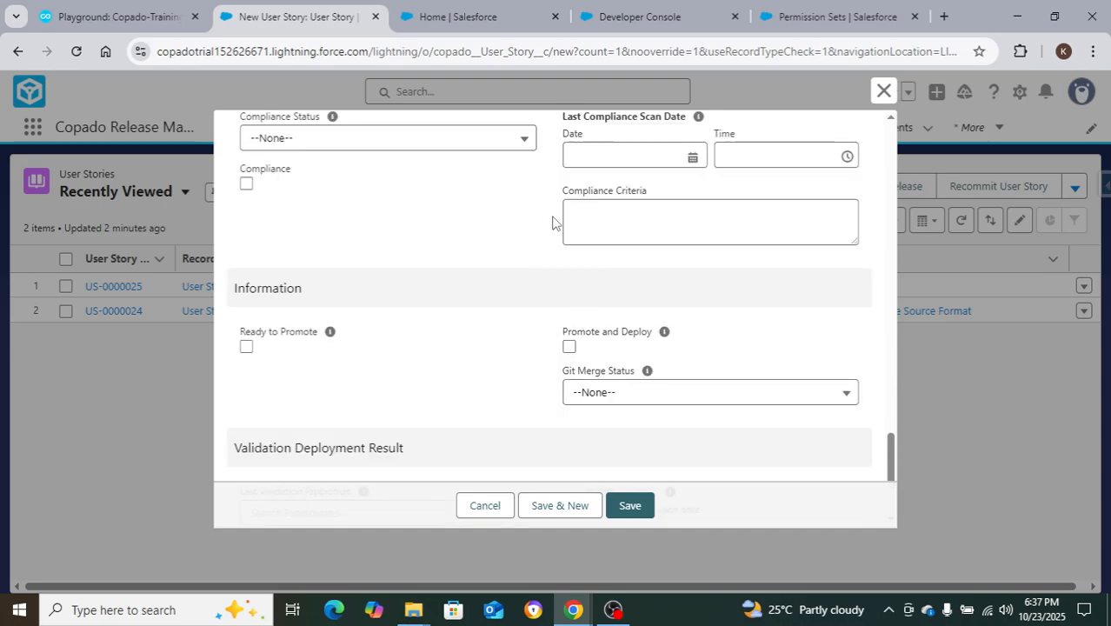
scroll(553, 222, up, 6)
scroll(553, 223, down, 6)
scroll(456, 304, up, 8)
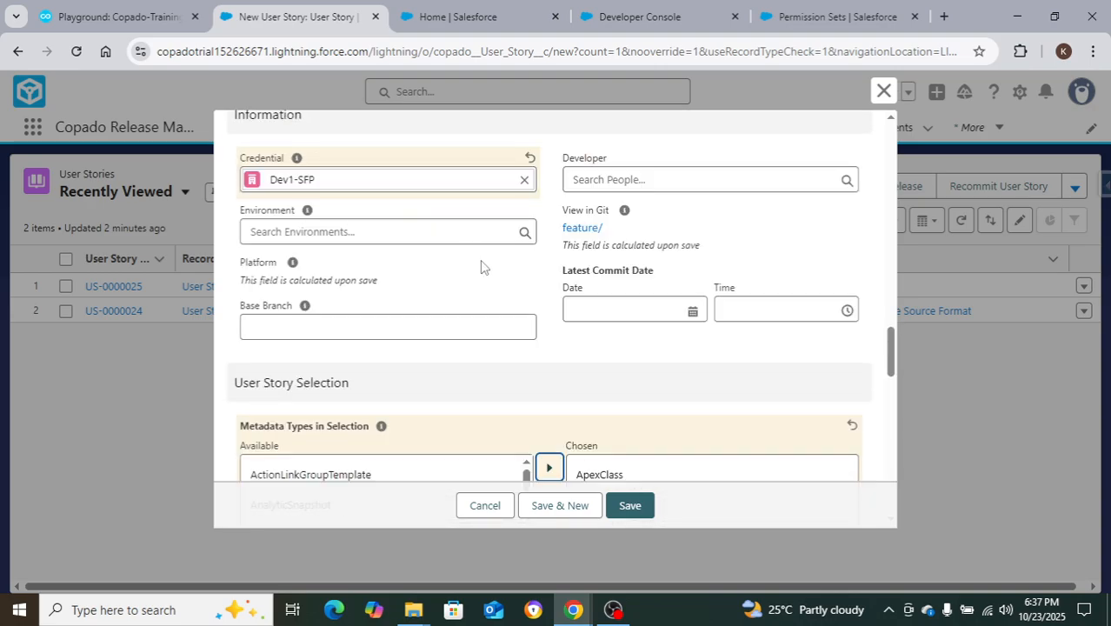
click(635, 505)
drag(548, 242, 598, 232)
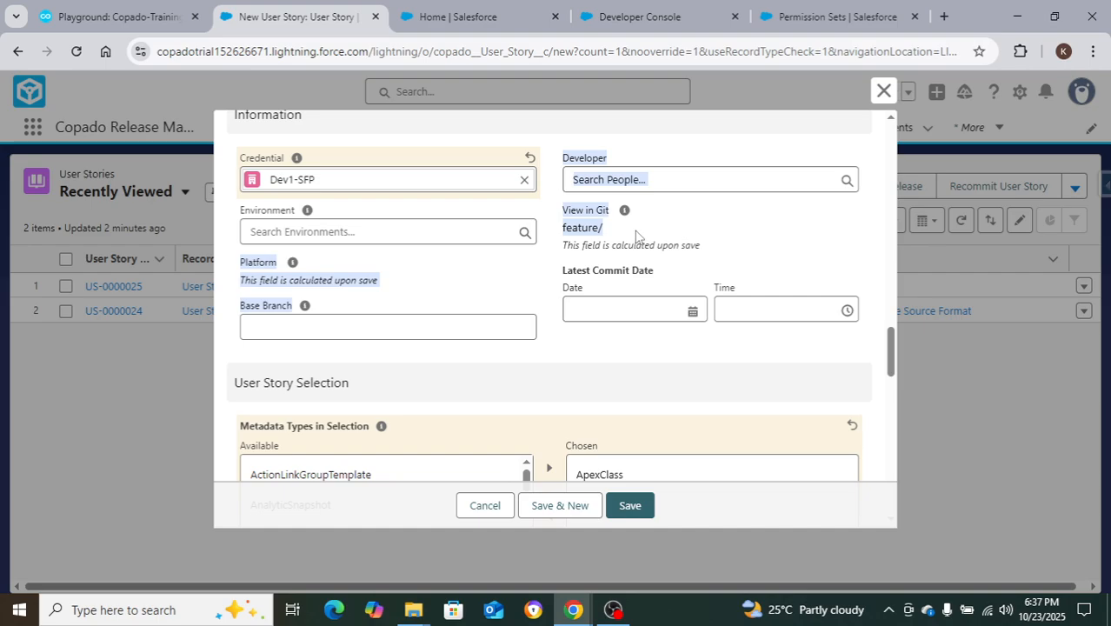
scroll(600, 244, up, 2)
scroll(626, 304, down, 4)
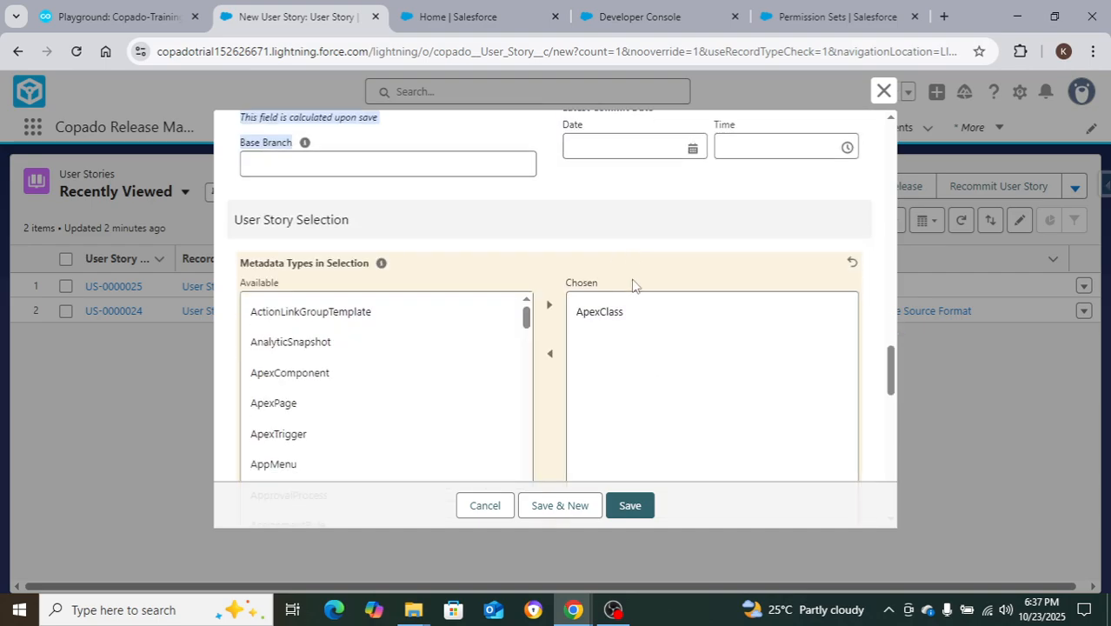
click(630, 506)
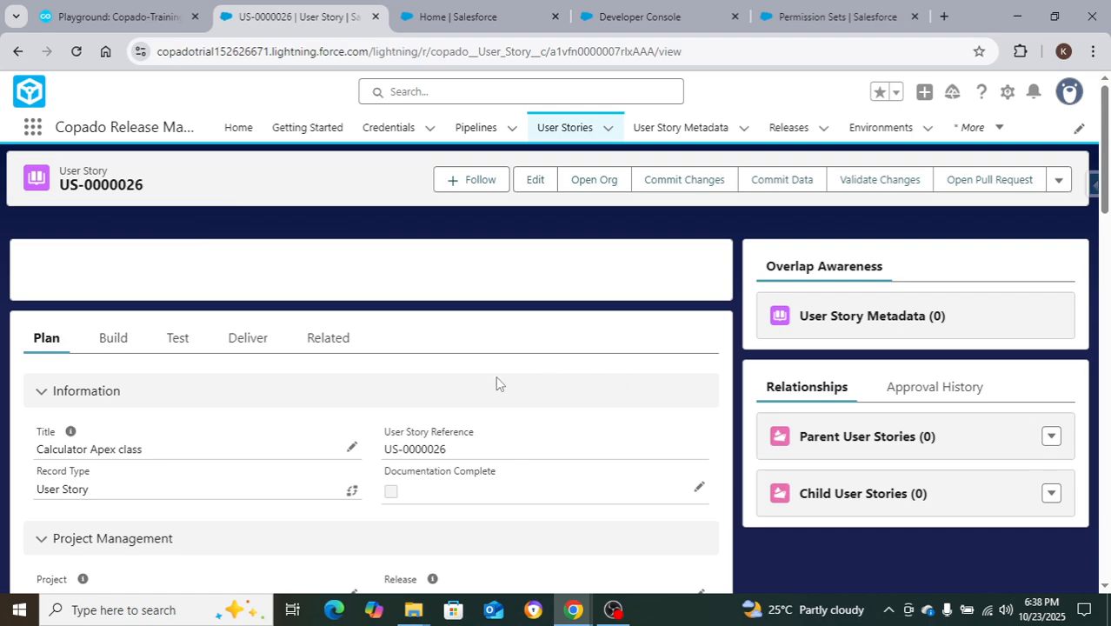
- Start committing changes for the Calculator Apex class user story and retrieve the changed metadata of all types
click(692, 191)
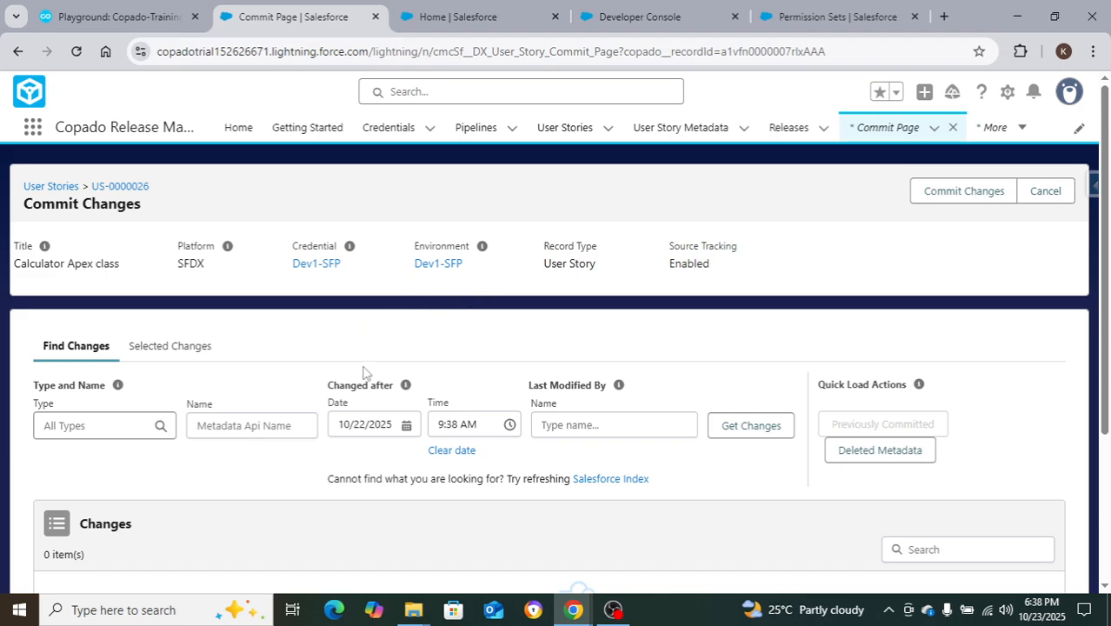
scroll(446, 335, down, 1)
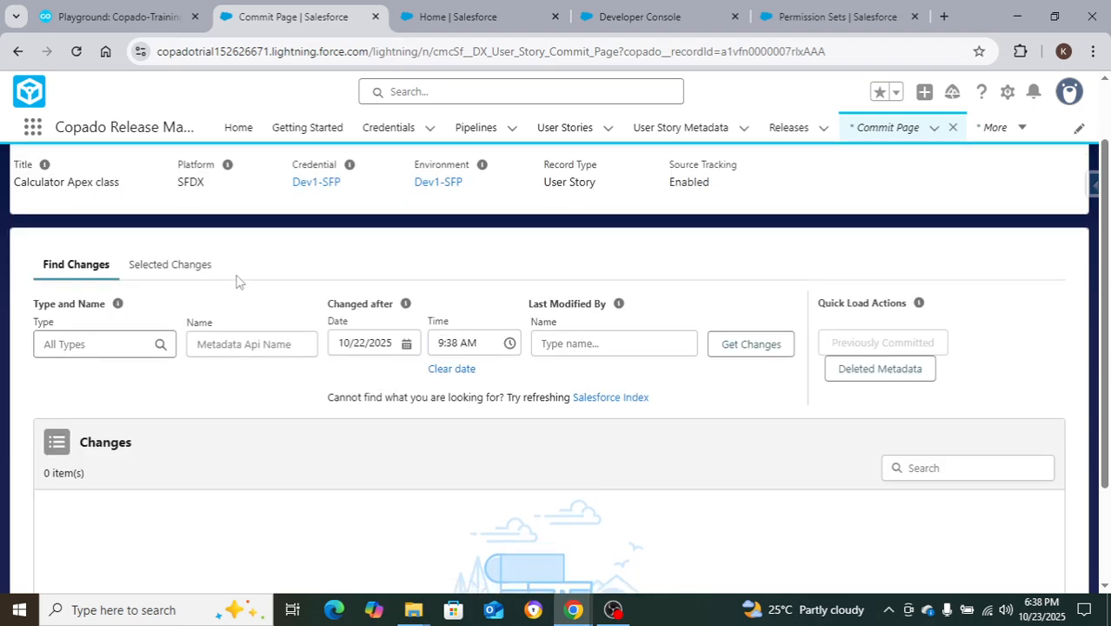
scroll(238, 280, up, 1)
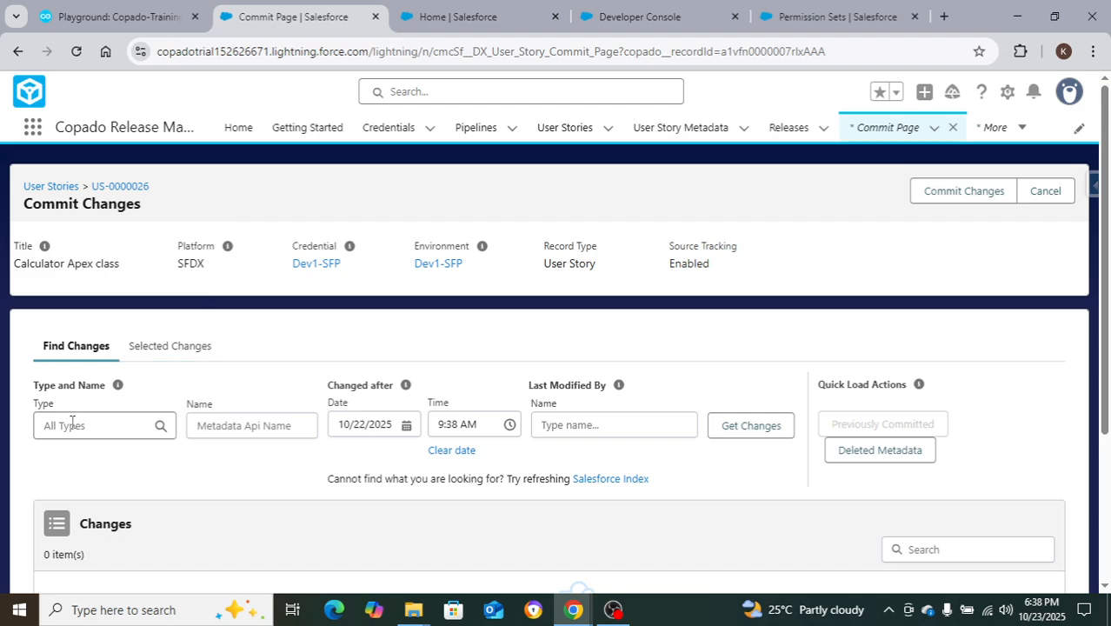
click(230, 426)
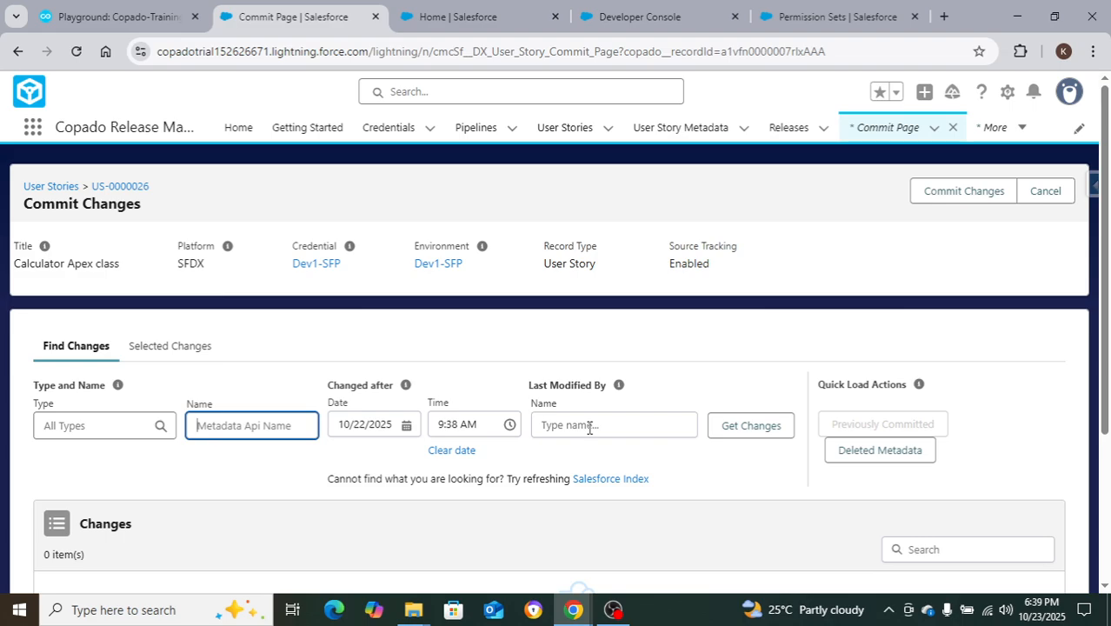
click(753, 427)
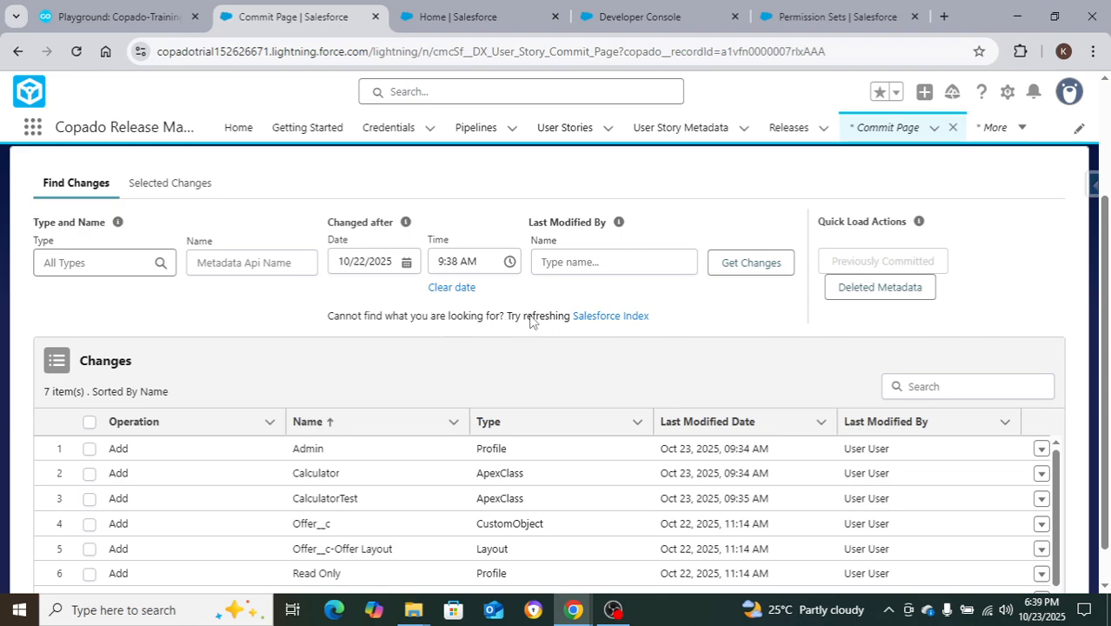
- Select the Calculator and CalculatorTest Apex classes and commit them without re-creating the feature branch or changing the base branch
scroll(524, 341, down, 1)
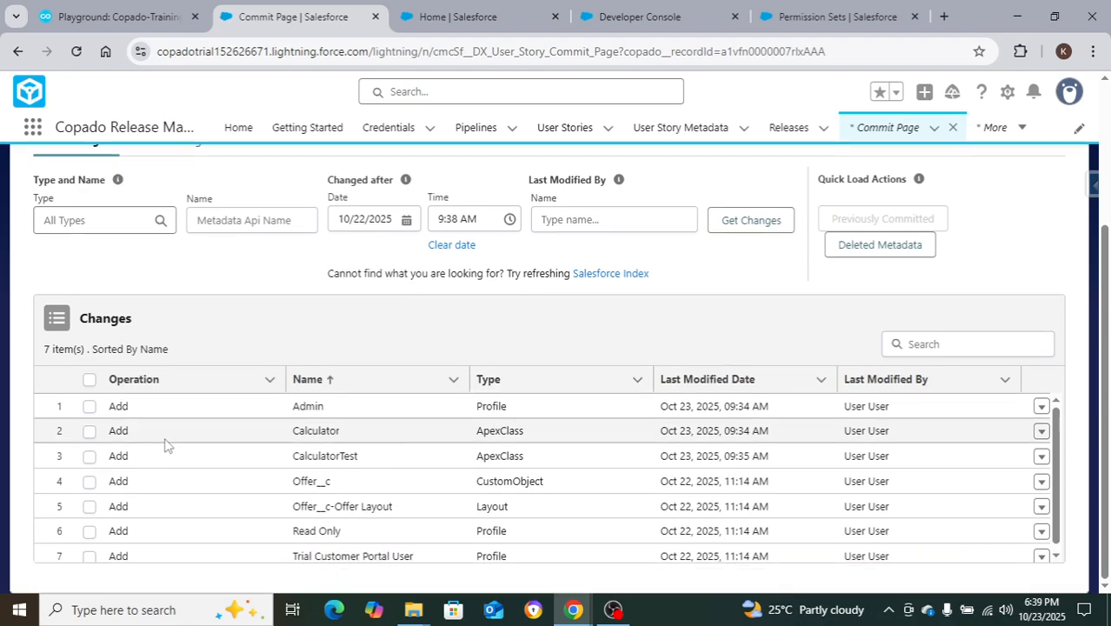
click(90, 432)
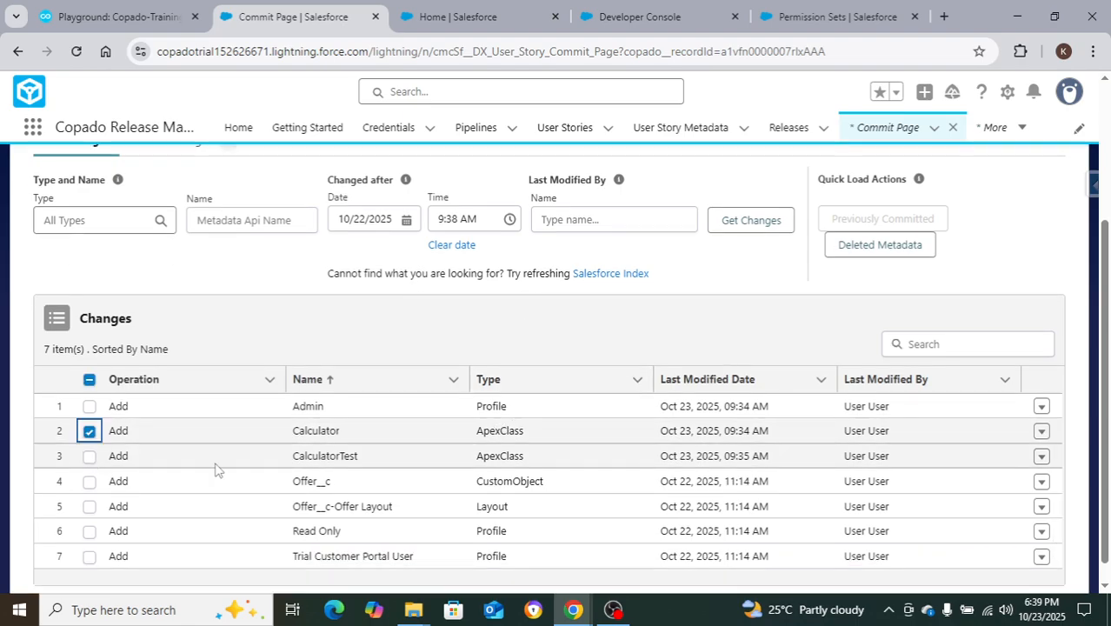
click(89, 456)
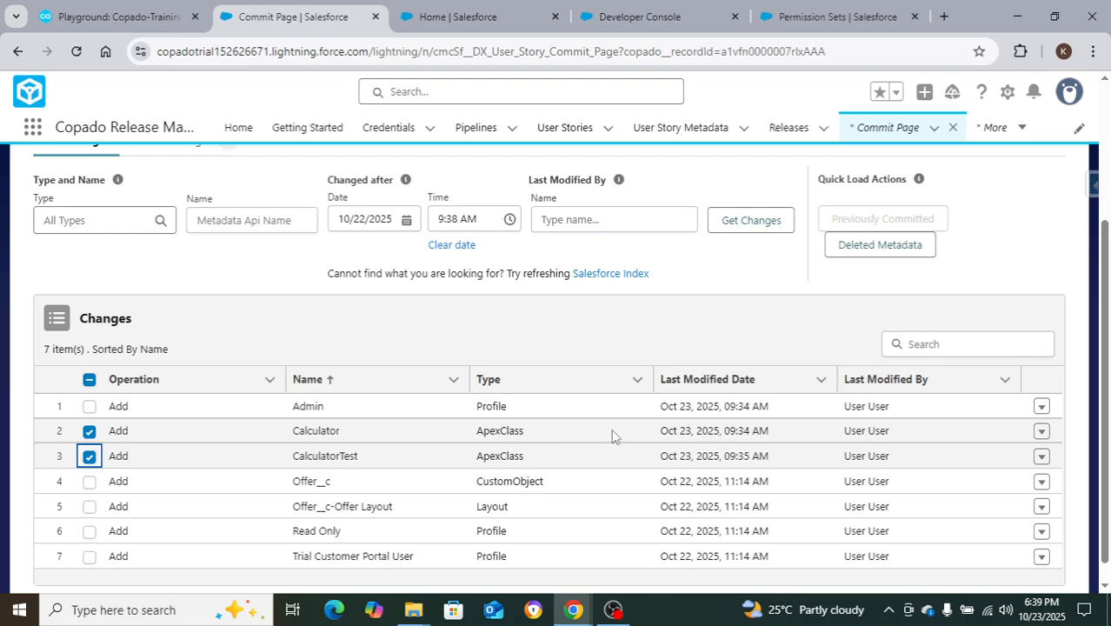
scroll(528, 402, up, 3)
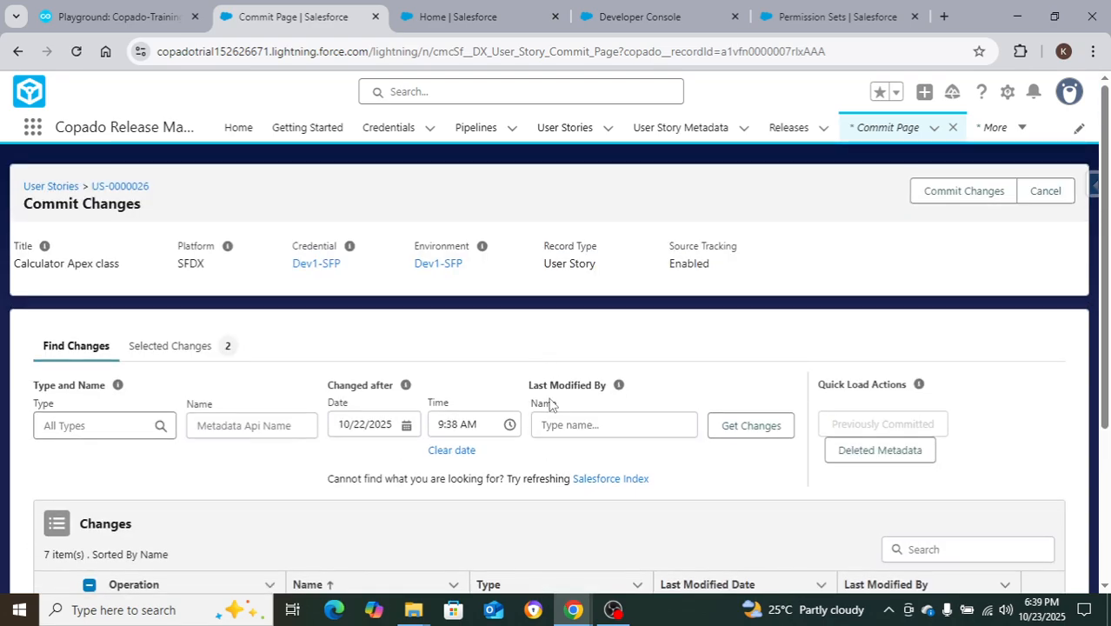
click(947, 207)
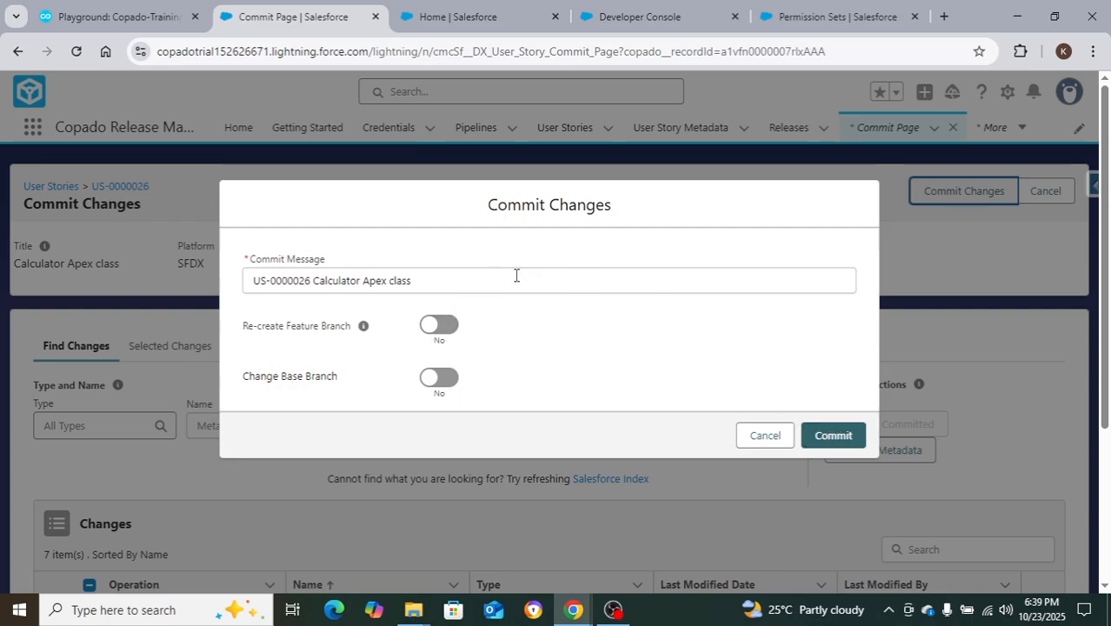
click(833, 437)
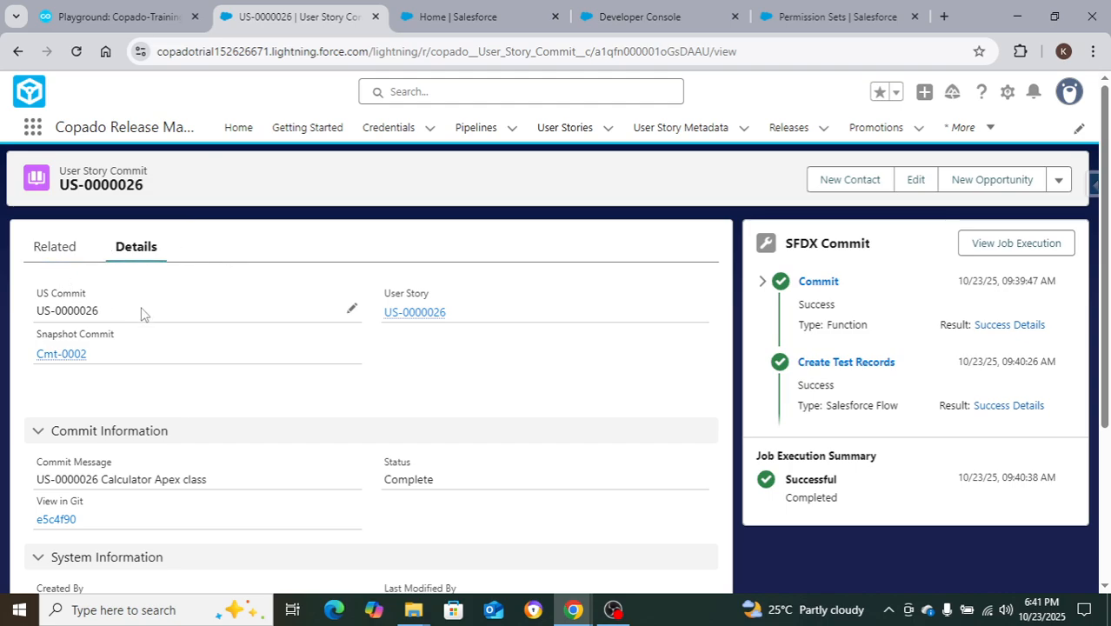
- Review the commit record's details and related records, and reopen the Calculator Apex class user story
scroll(162, 330, down, 3)
scroll(161, 325, up, 3)
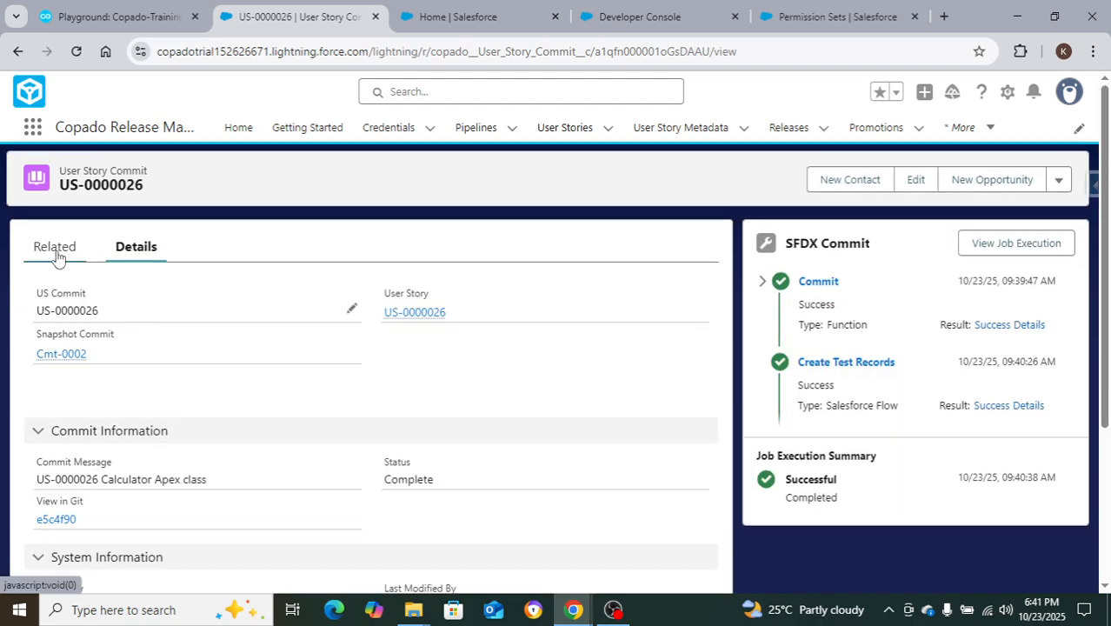
click(55, 247)
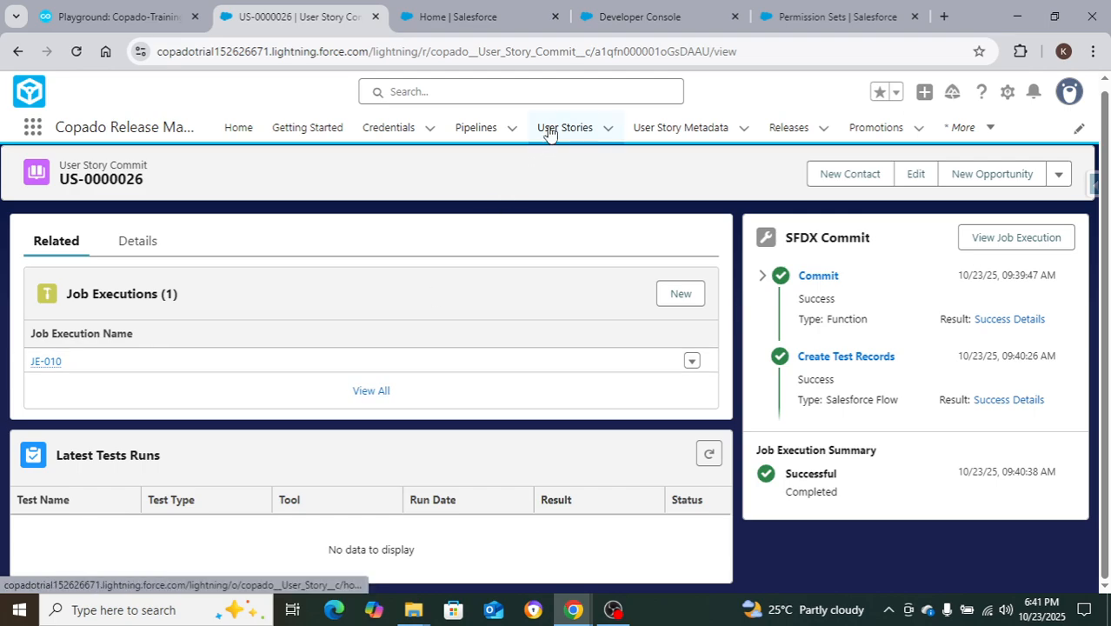
click(563, 128)
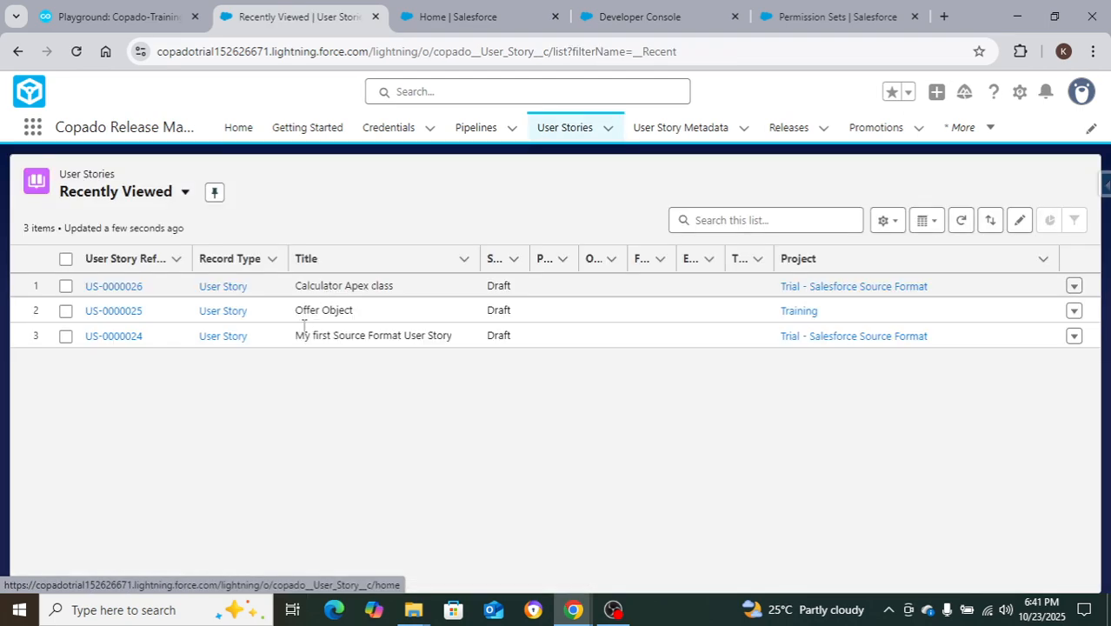
click(120, 289)
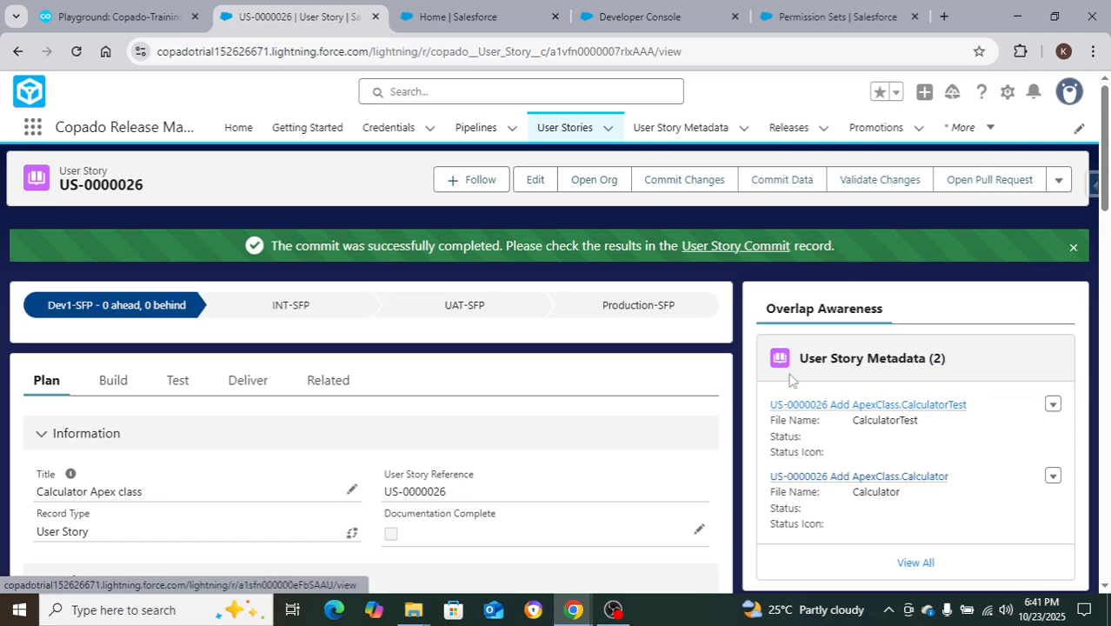
- Review the user story's metadata overlap, then its build information, deployment steps, commits and committed metadata
scroll(834, 487, down, 1)
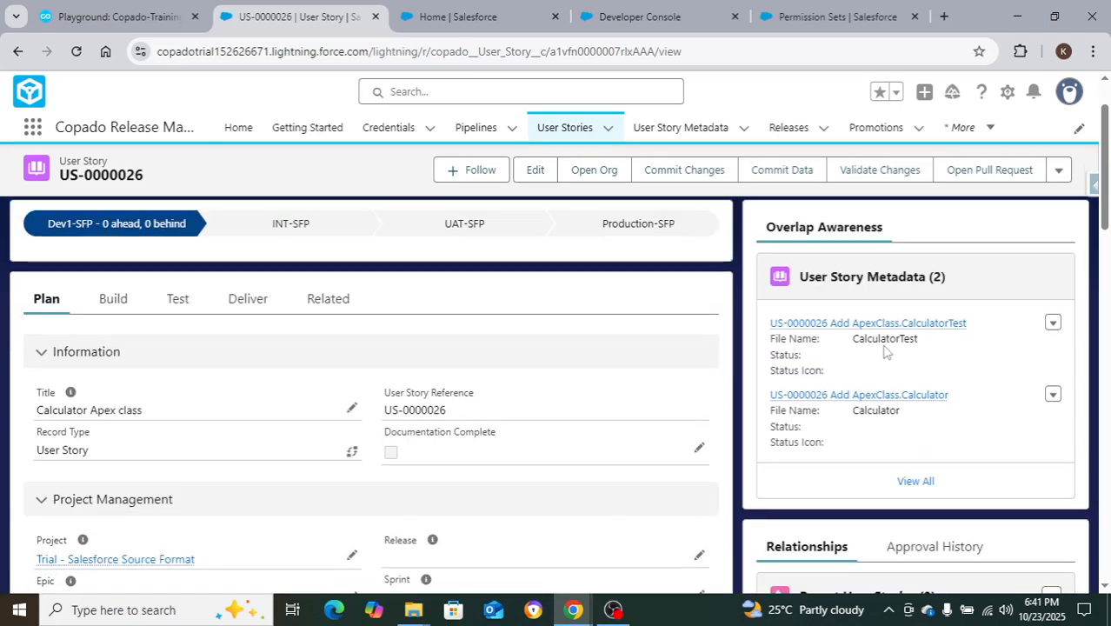
scroll(885, 351, down, 2)
scroll(479, 387, up, 3)
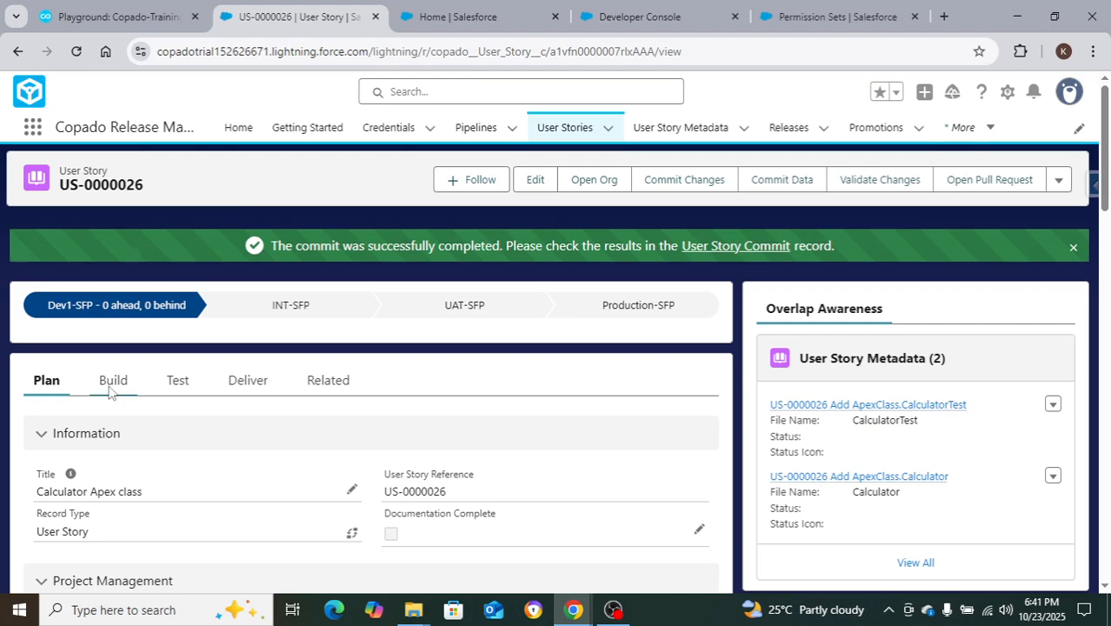
click(110, 391)
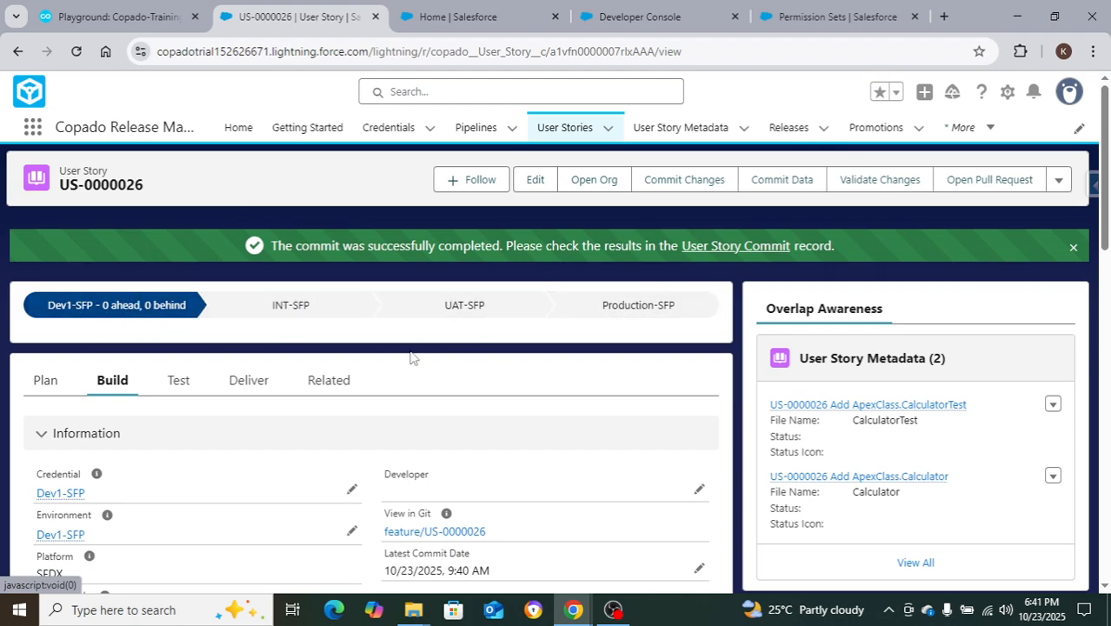
scroll(416, 372, down, 1)
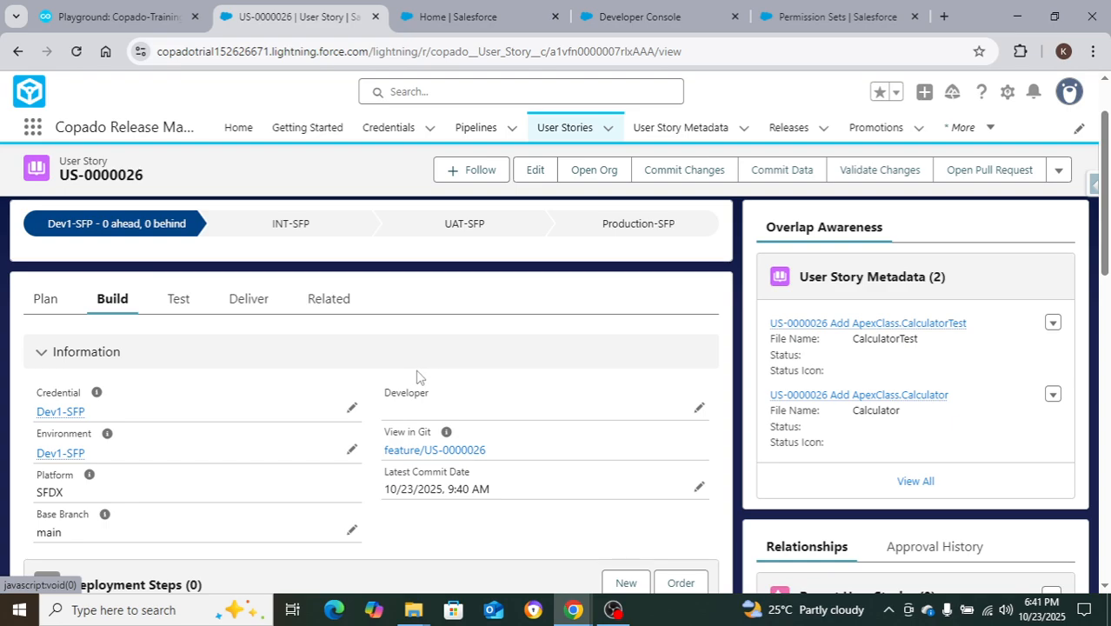
scroll(240, 449, down, 5)
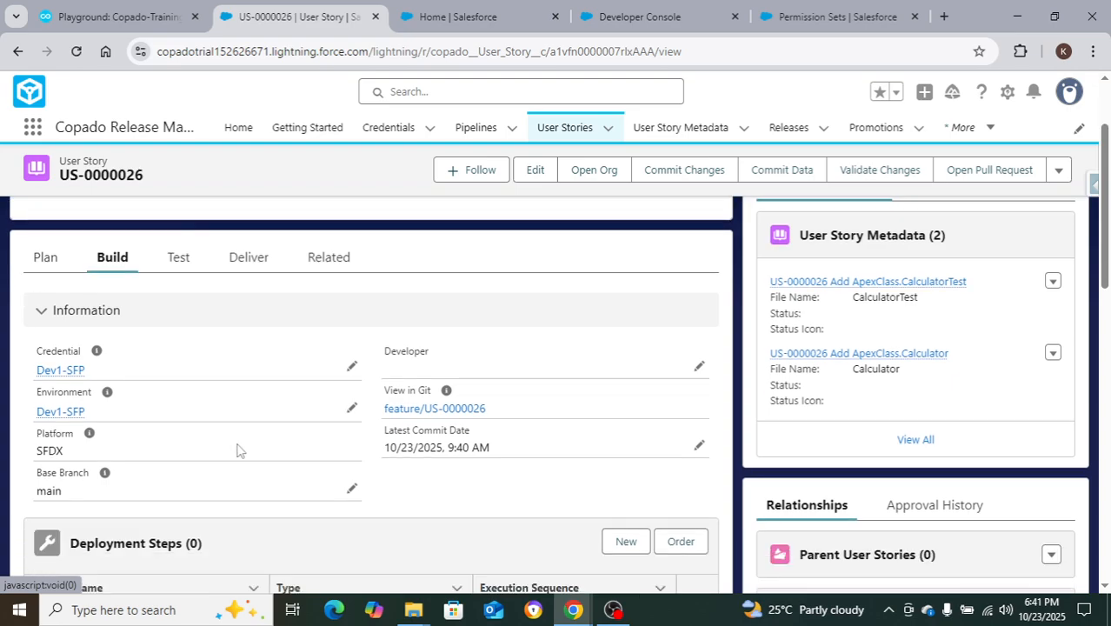
scroll(277, 453, up, 1)
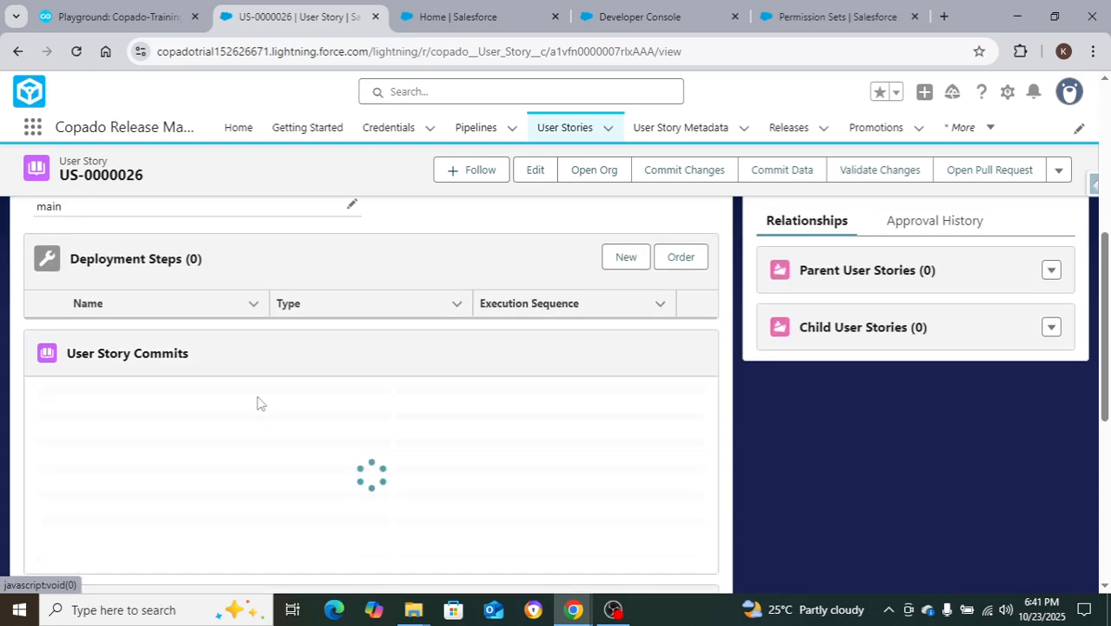
scroll(427, 390, down, 2)
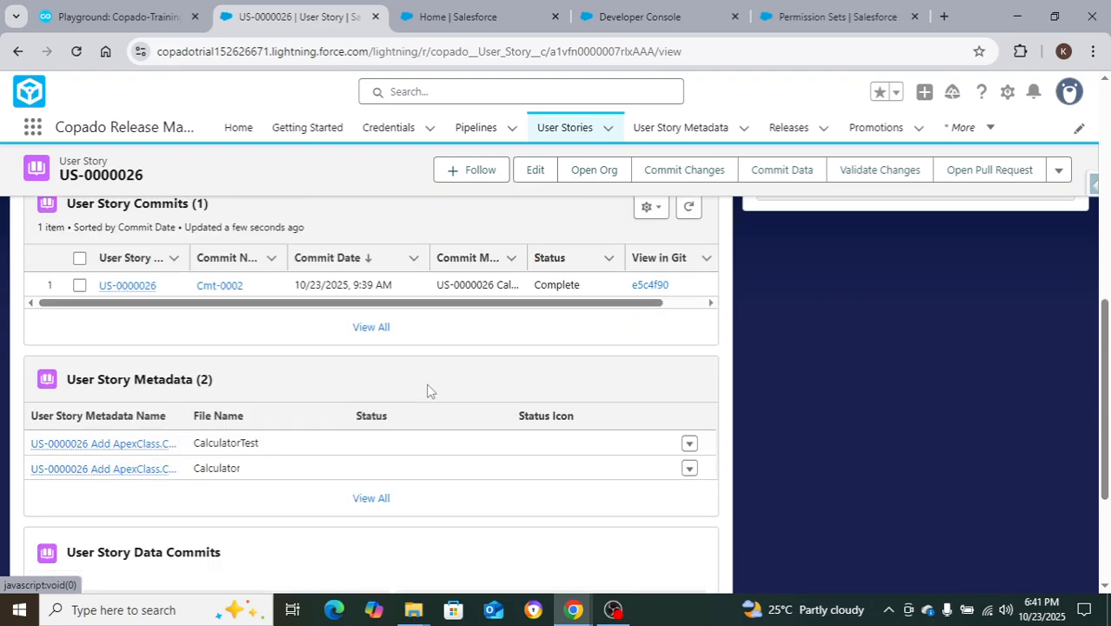
scroll(429, 397, up, 2)
scroll(430, 399, up, 1)
scroll(425, 394, down, 2)
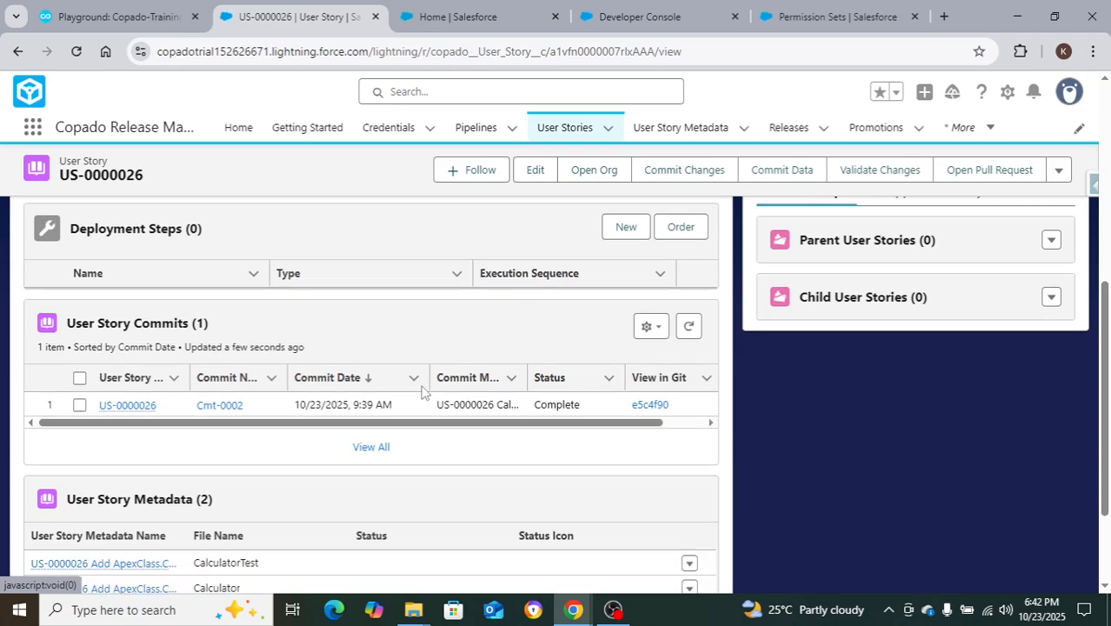
scroll(424, 394, up, 2)
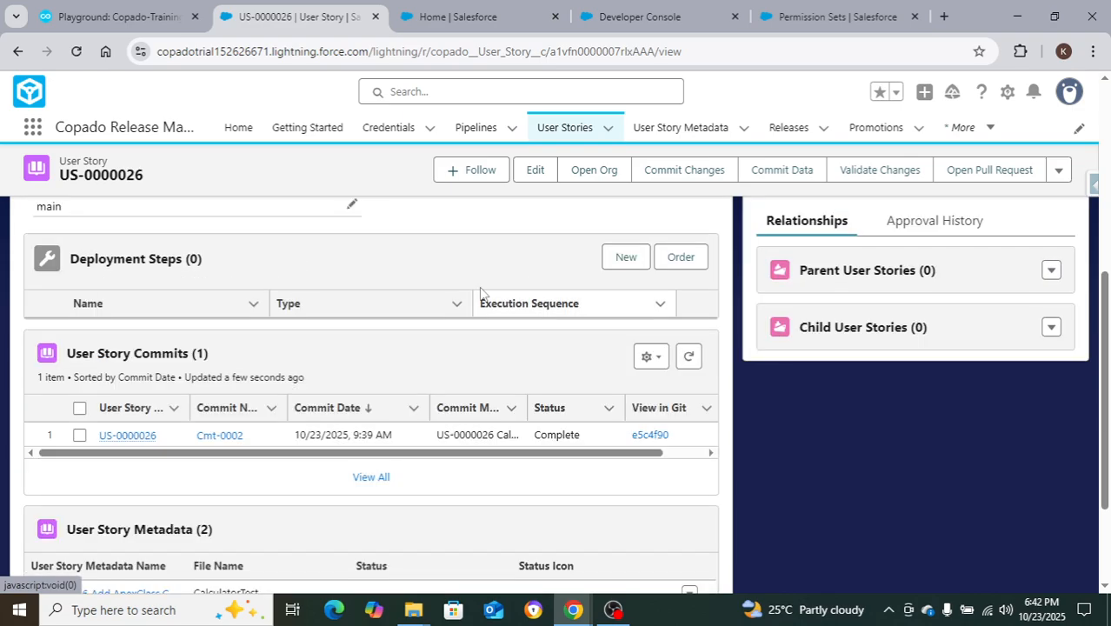
- Start a new deployment step named Create Account Record as a Manual Task executed After Deployment
click(624, 258)
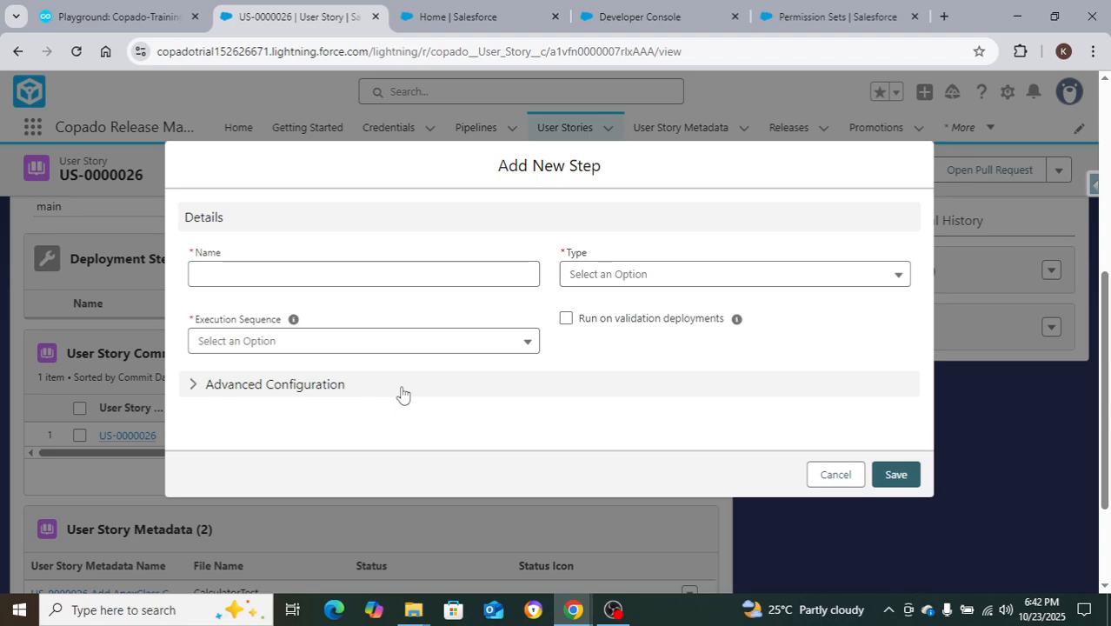
click(277, 279)
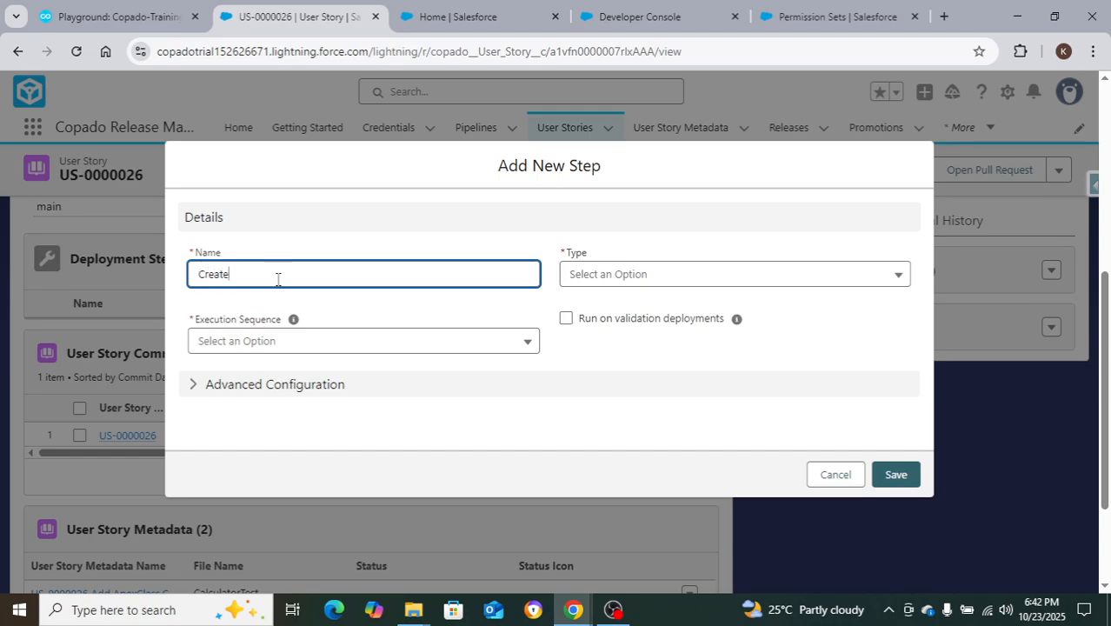
text(count Record)
click(648, 277)
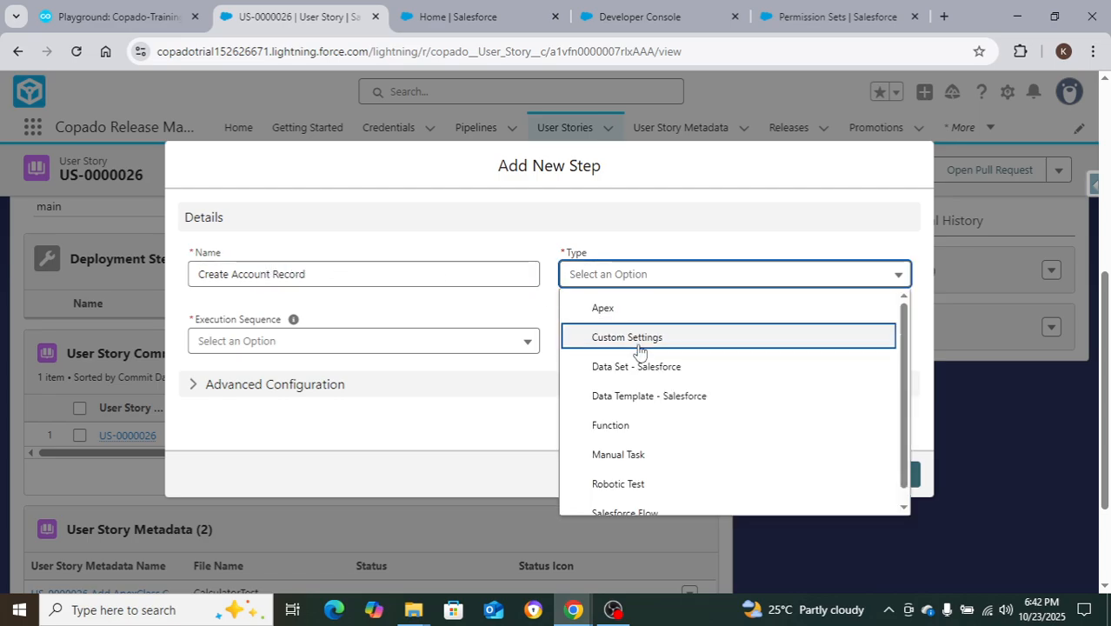
scroll(639, 419, down, 2)
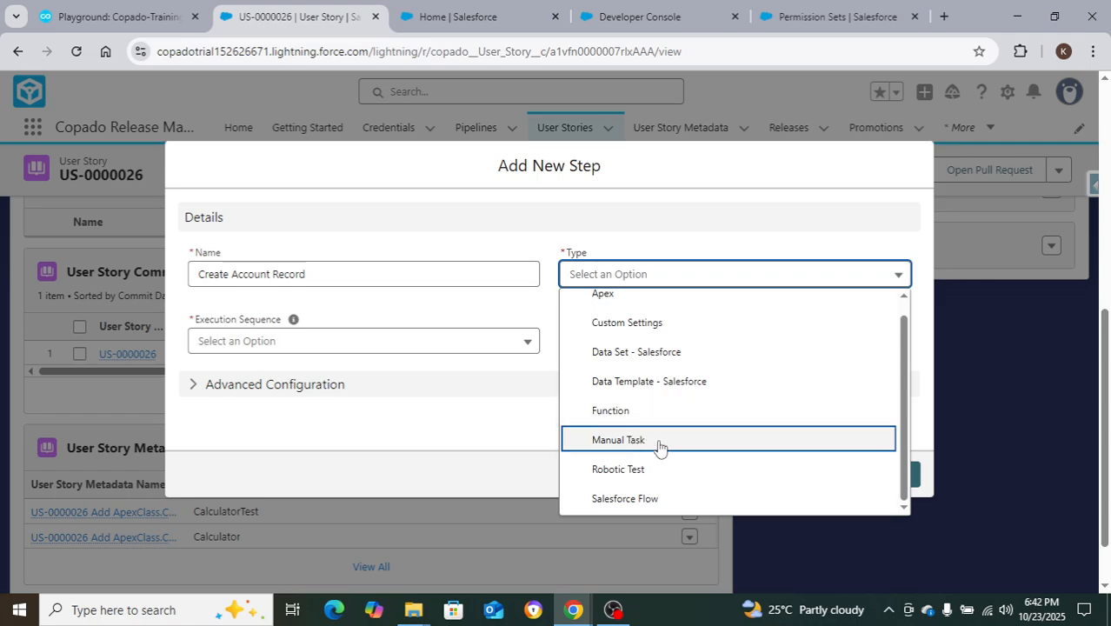
click(654, 440)
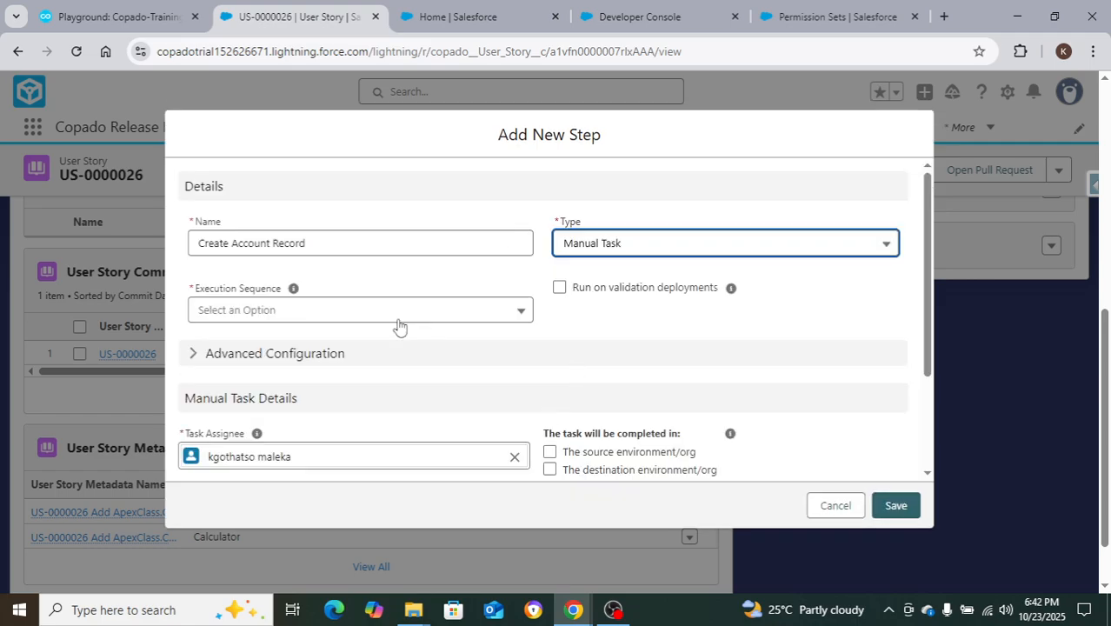
click(388, 318)
click(256, 376)
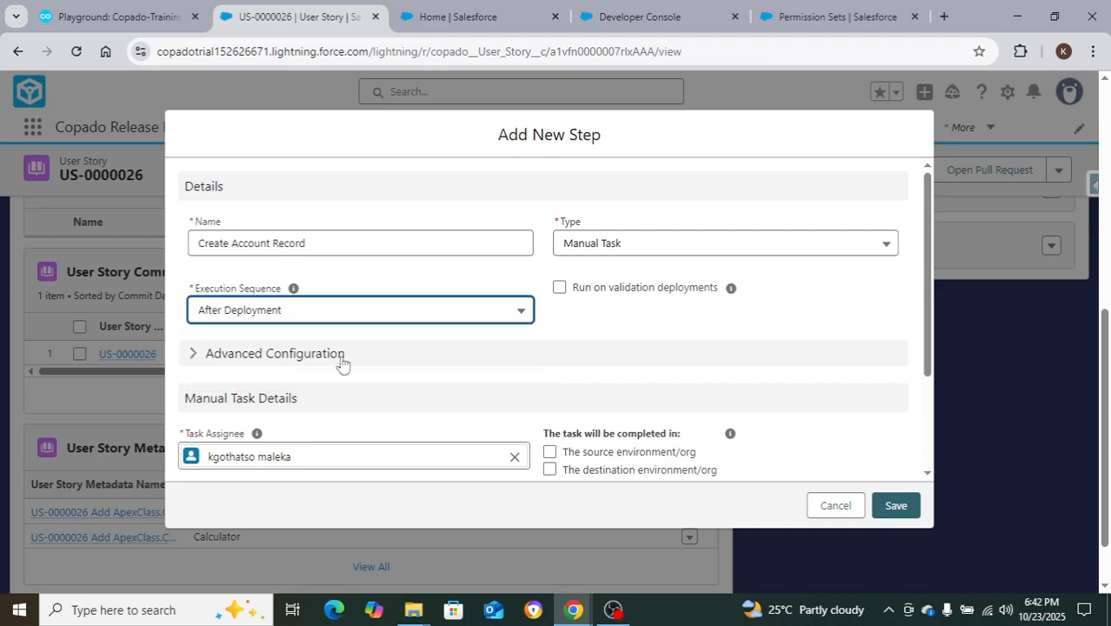
- Describe the manual task as Name = 'Salesforce Sunday', have it completed in the destination environment/org, and save the deployment step
scroll(587, 358, down, 1)
scroll(590, 358, down, 1)
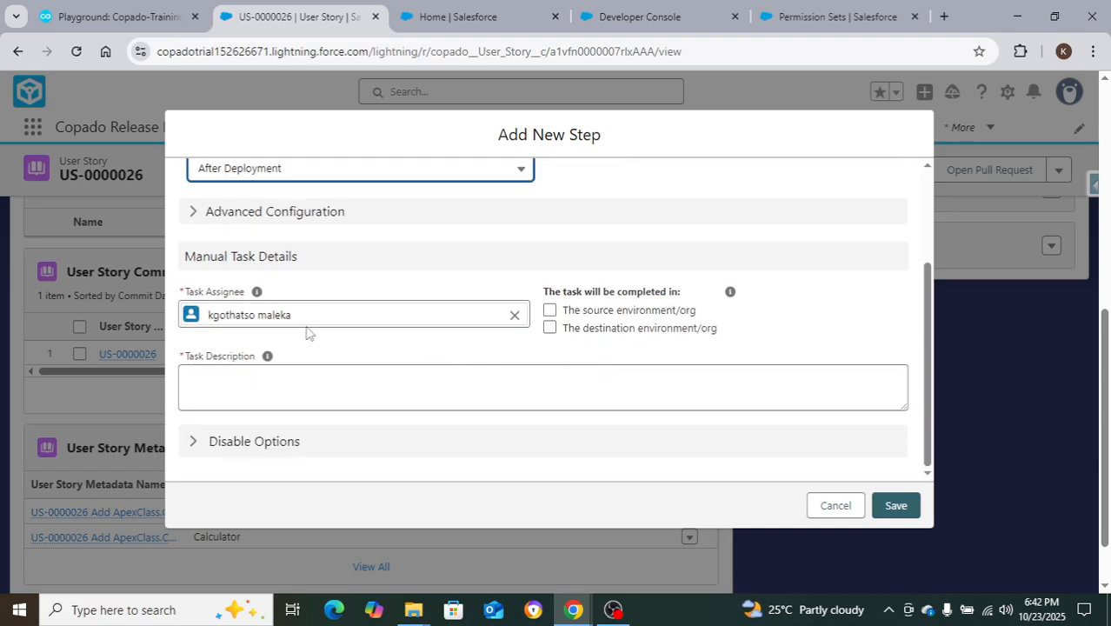
drag(188, 295, 230, 301)
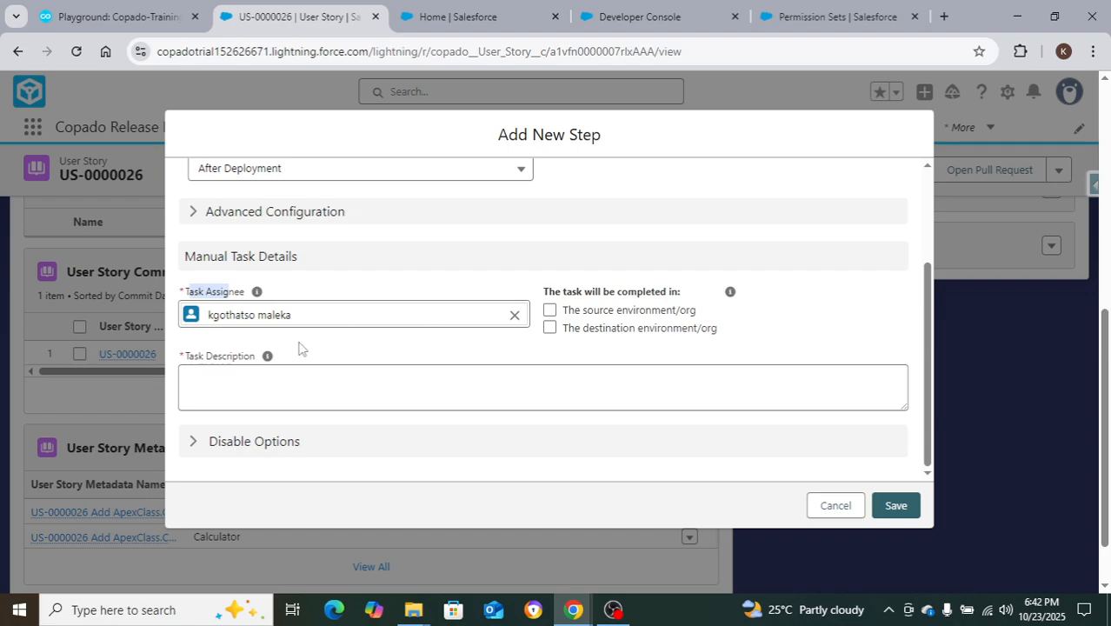
click(257, 379)
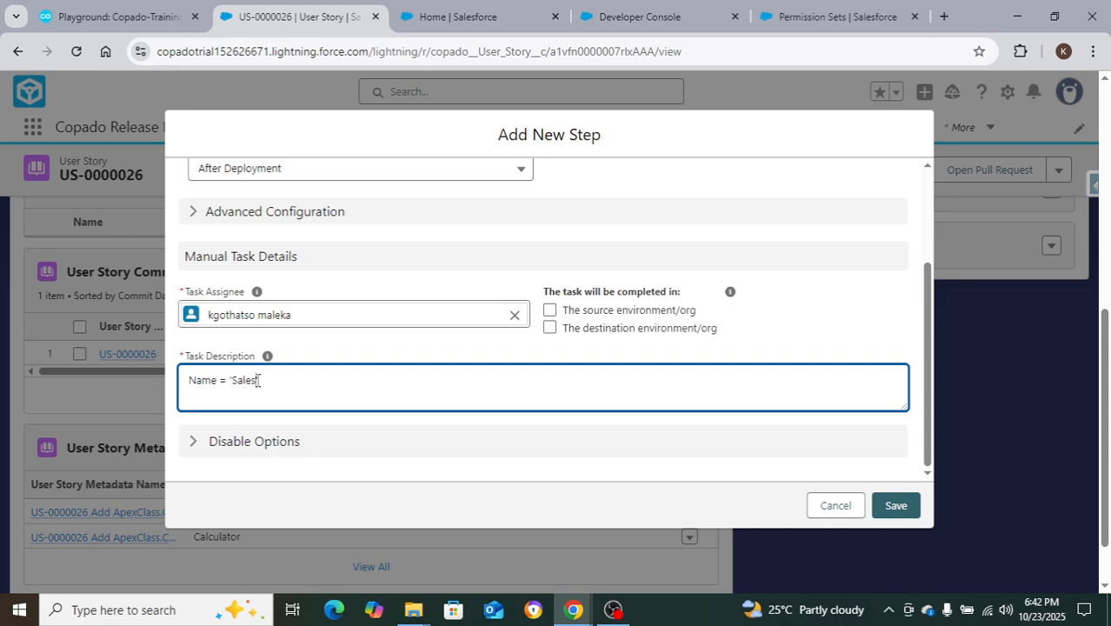
text(Name = 'Salesforce Sunday')
drag(546, 291, 654, 273)
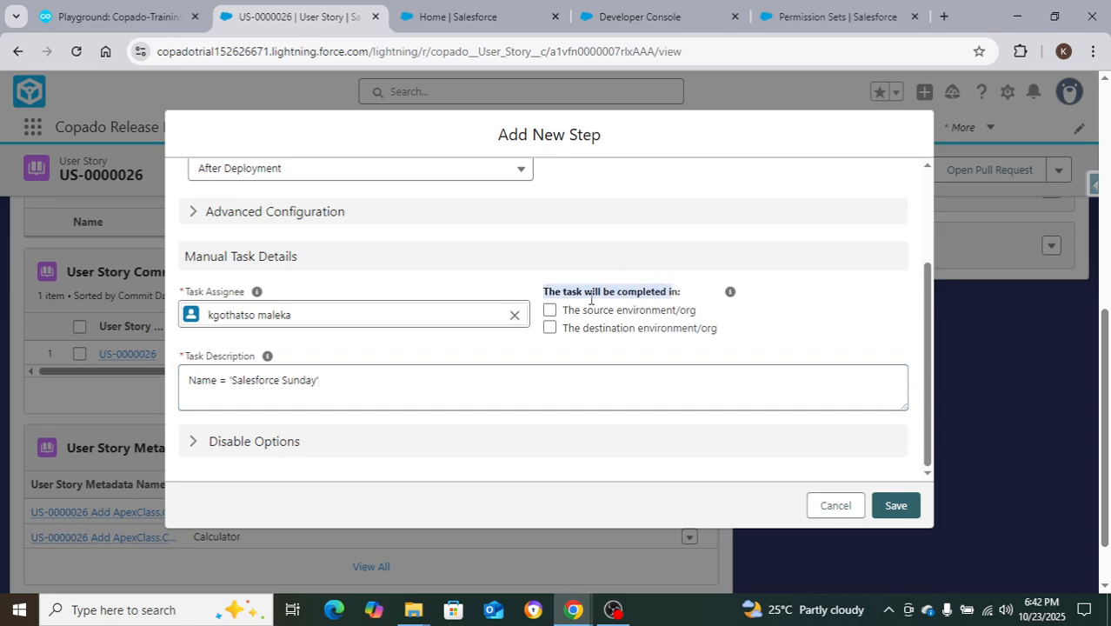
click(551, 329)
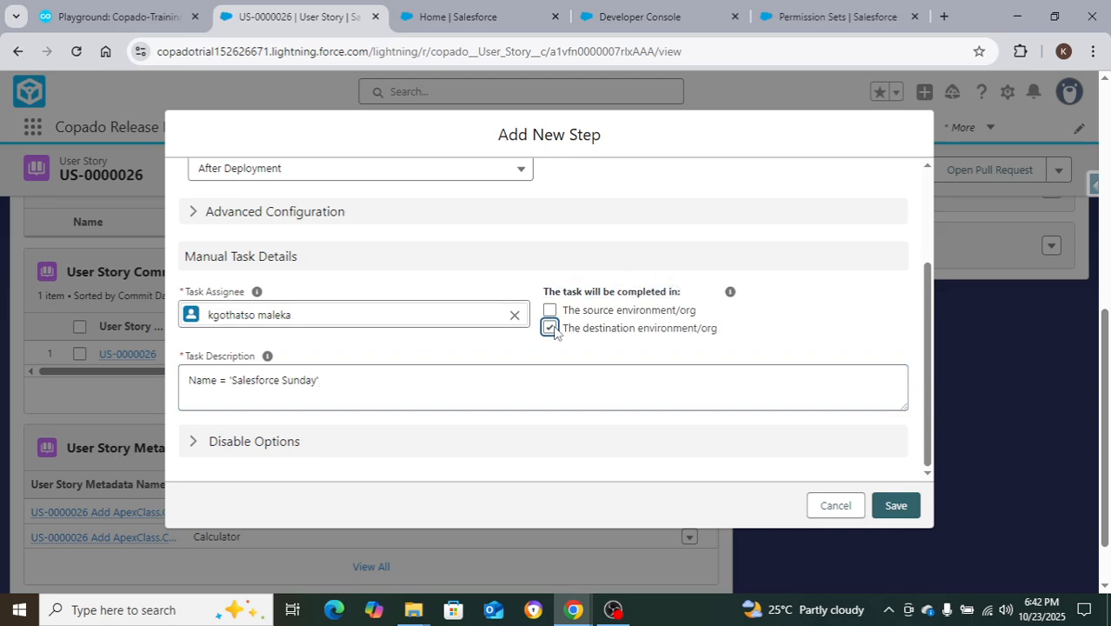
click(896, 505)
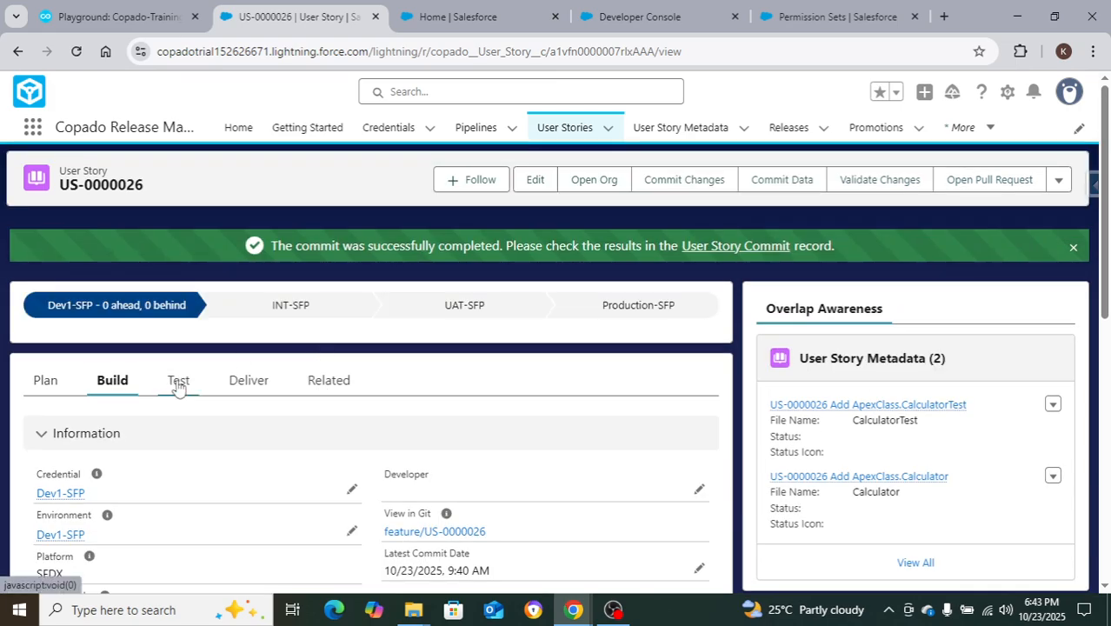
- Run the user story's Apex unit tests and check its Apex code coverage fields
click(178, 384)
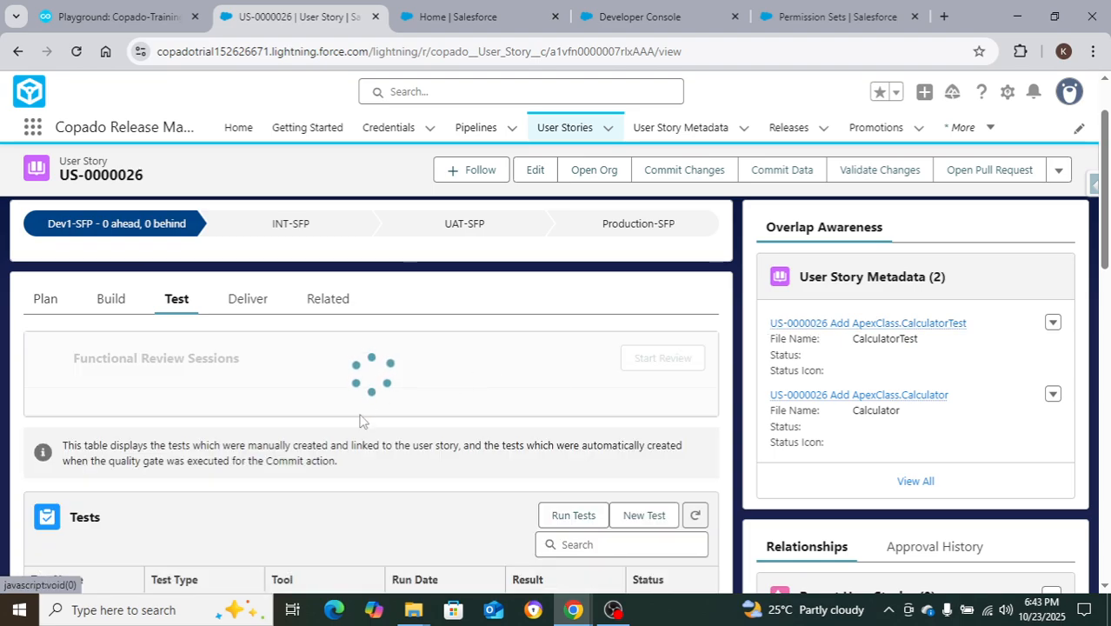
scroll(415, 404, down, 2)
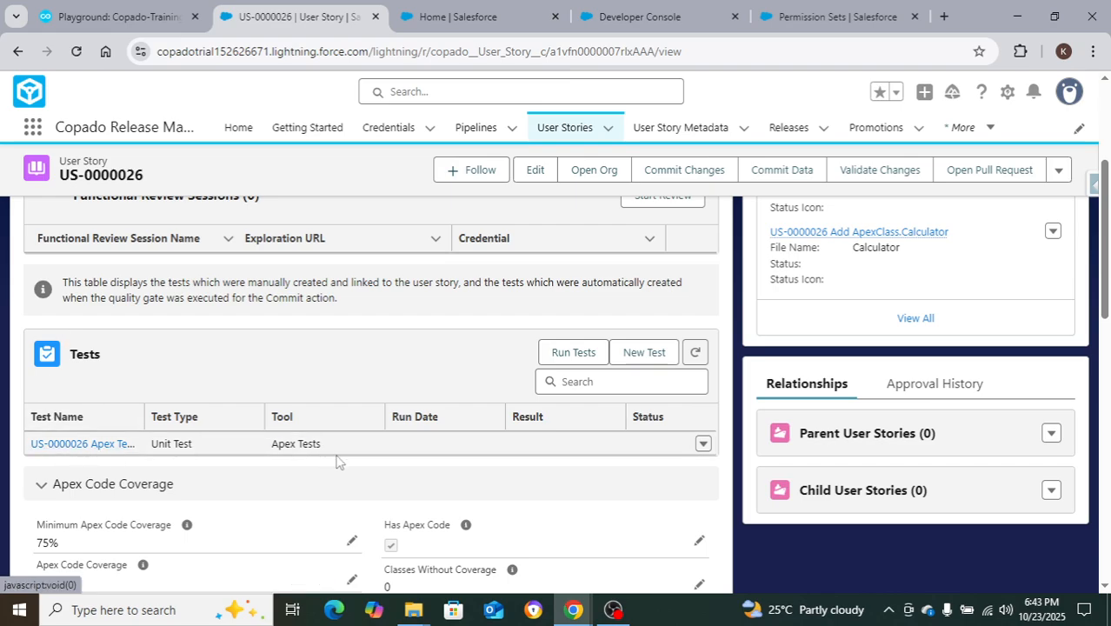
click(563, 354)
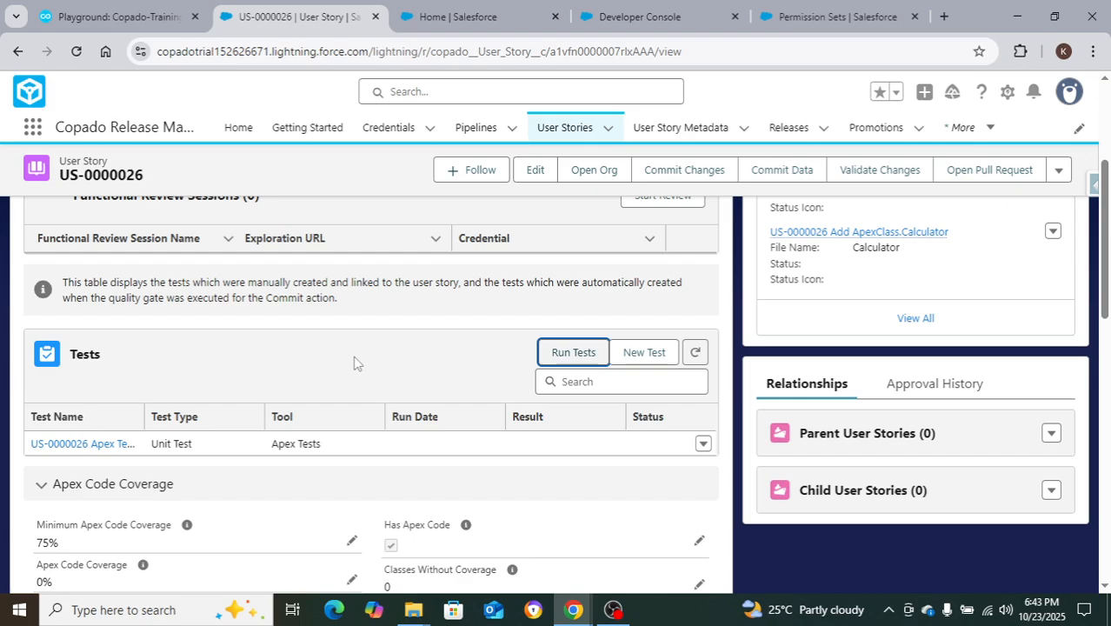
scroll(375, 393, down, 3)
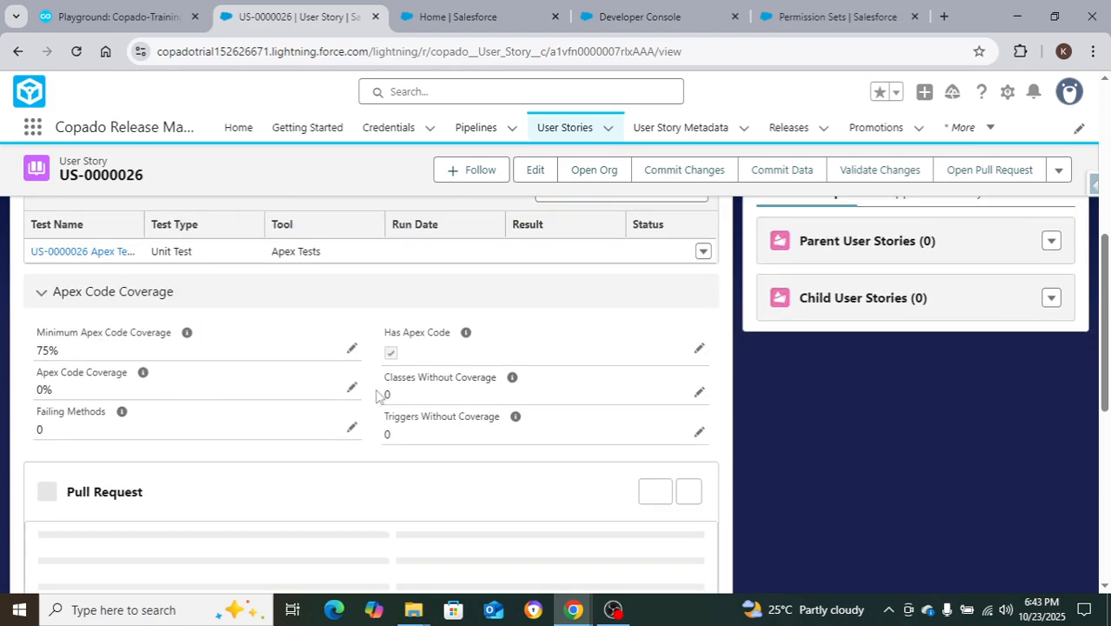
scroll(377, 392, up, 3)
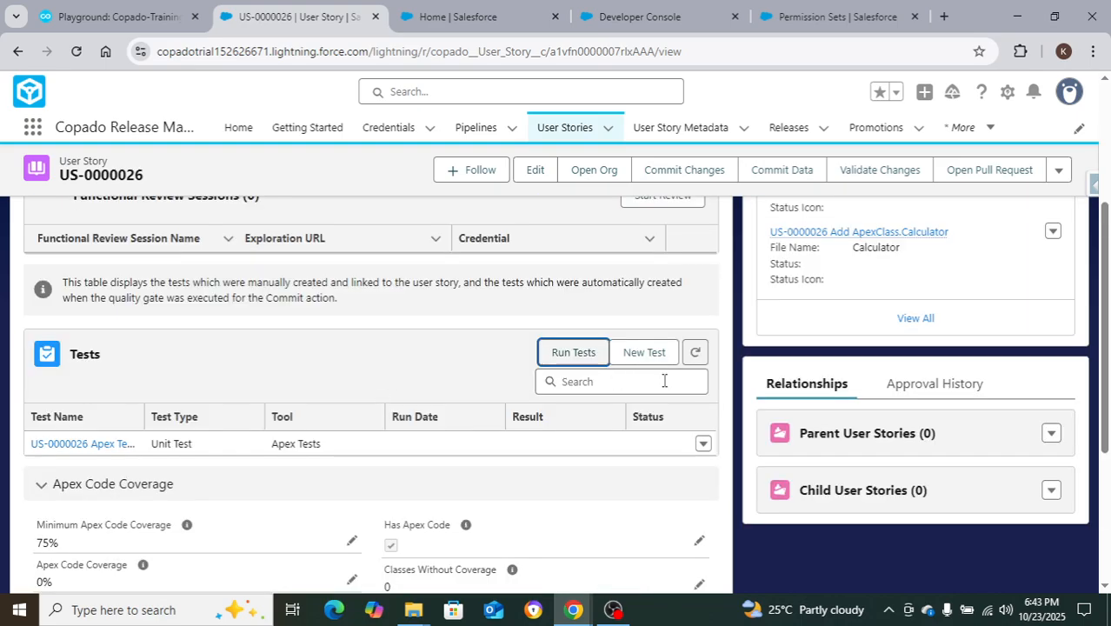
- Refresh the user story's test list until the Apex test run has finished
click(699, 358)
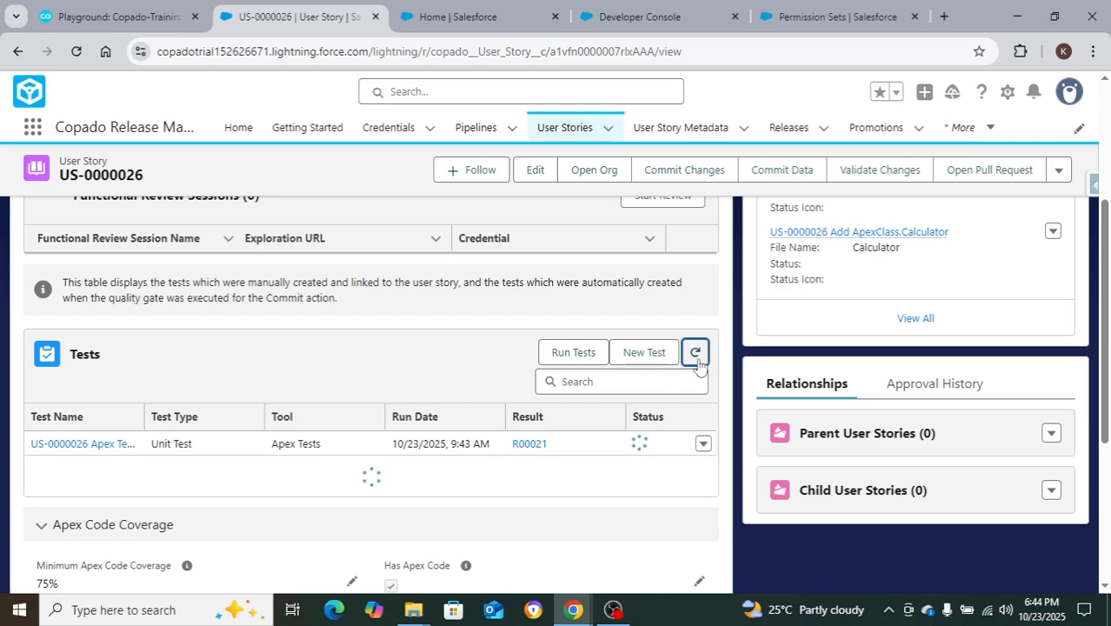
scroll(376, 348, down, 2)
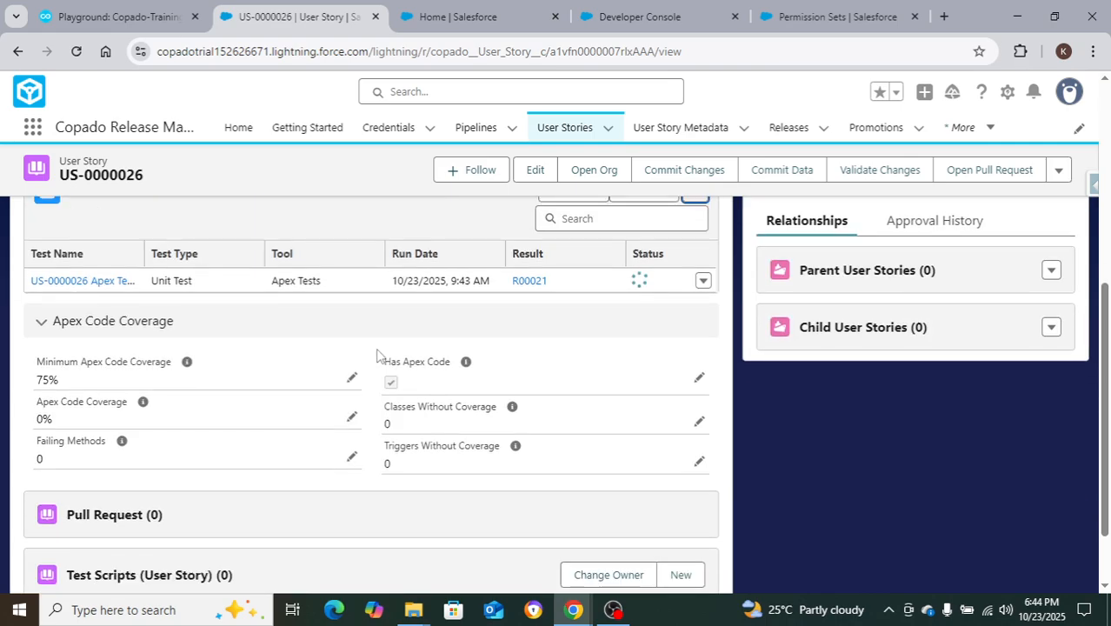
scroll(377, 356, up, 3)
scroll(377, 356, down, 2)
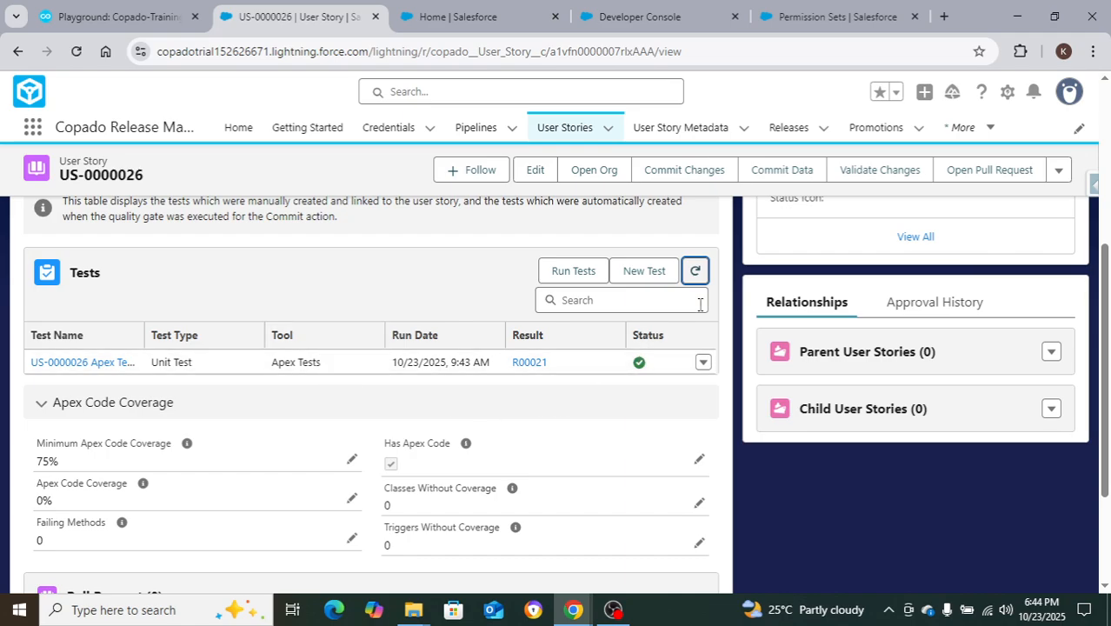
click(696, 272)
- Reload the user story page and review its test result, Apex code coverage and test runs
mouse_move(186, 445)
right_click(276, 280)
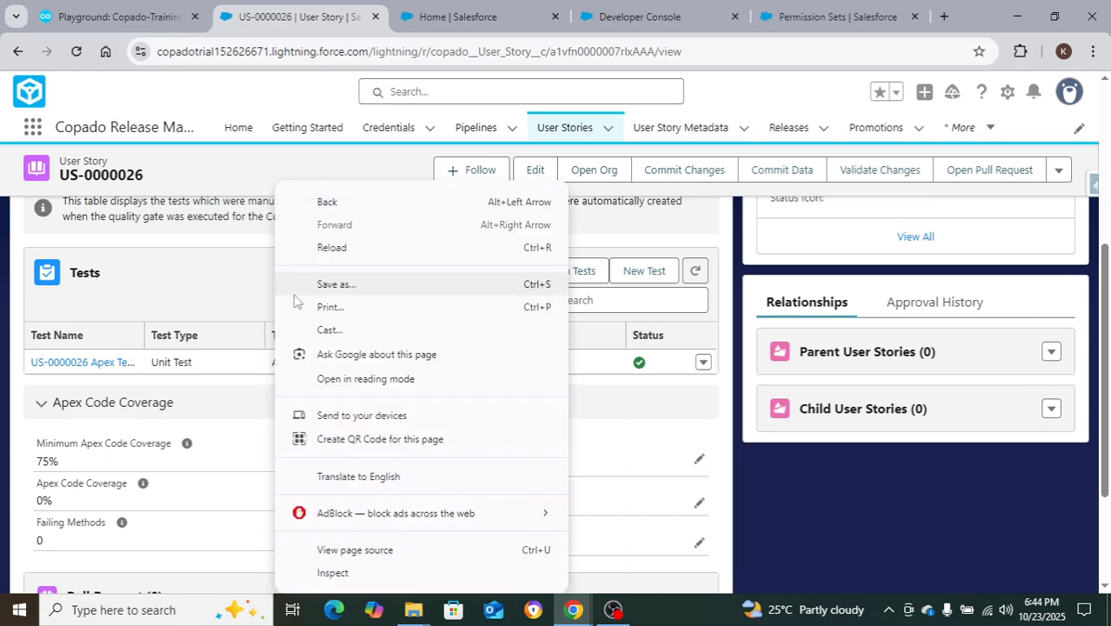
click(313, 250)
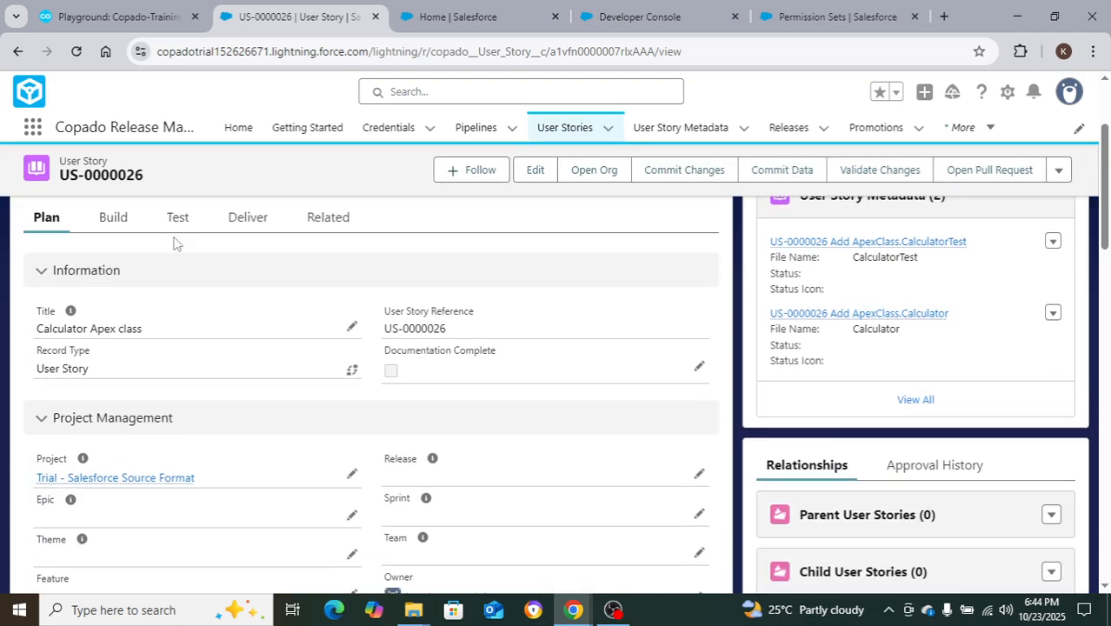
click(181, 225)
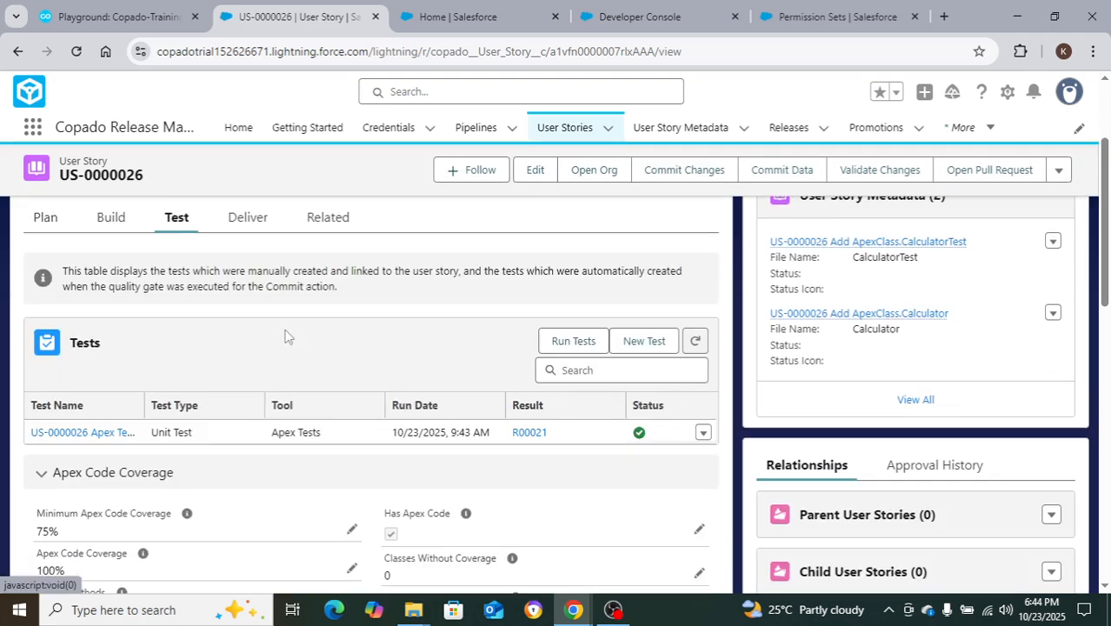
scroll(283, 333, down, 2)
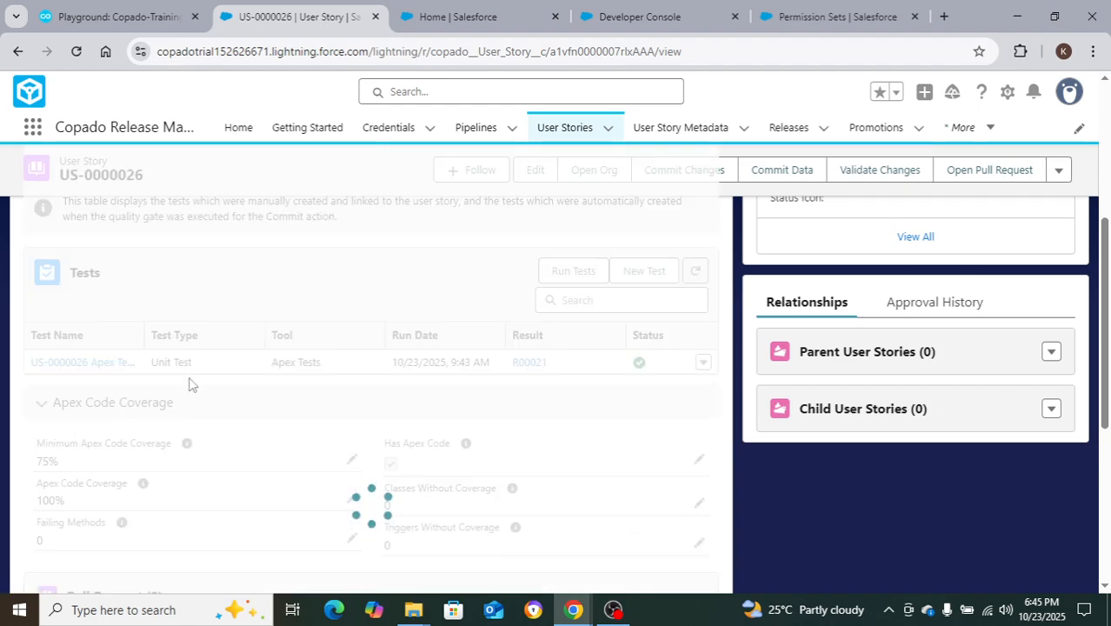
scroll(268, 410, down, 3)
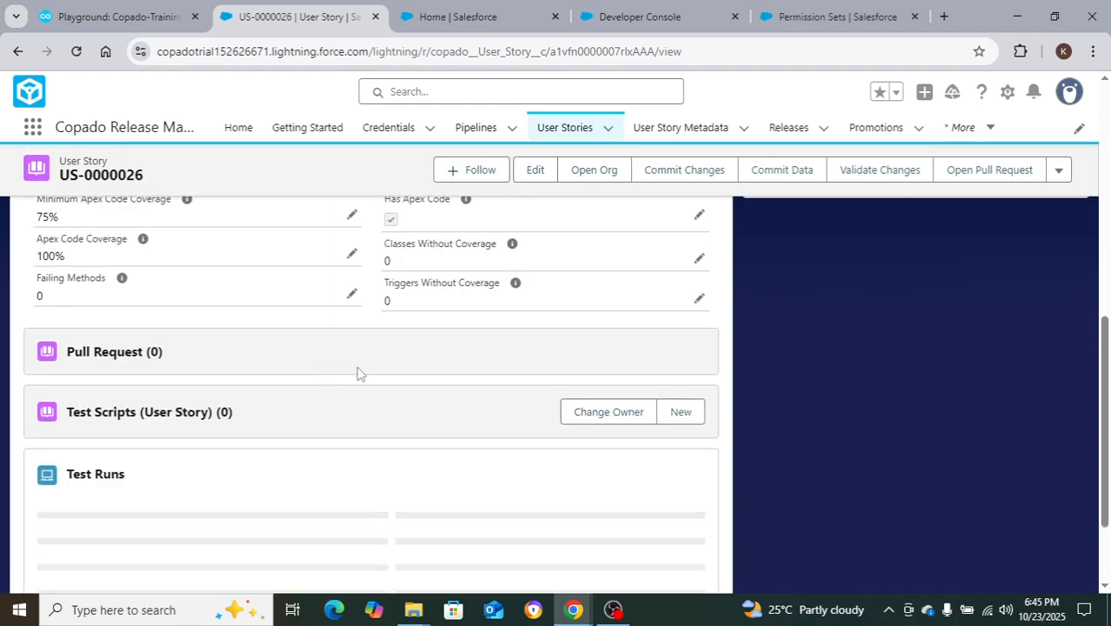
scroll(360, 373, up, 6)
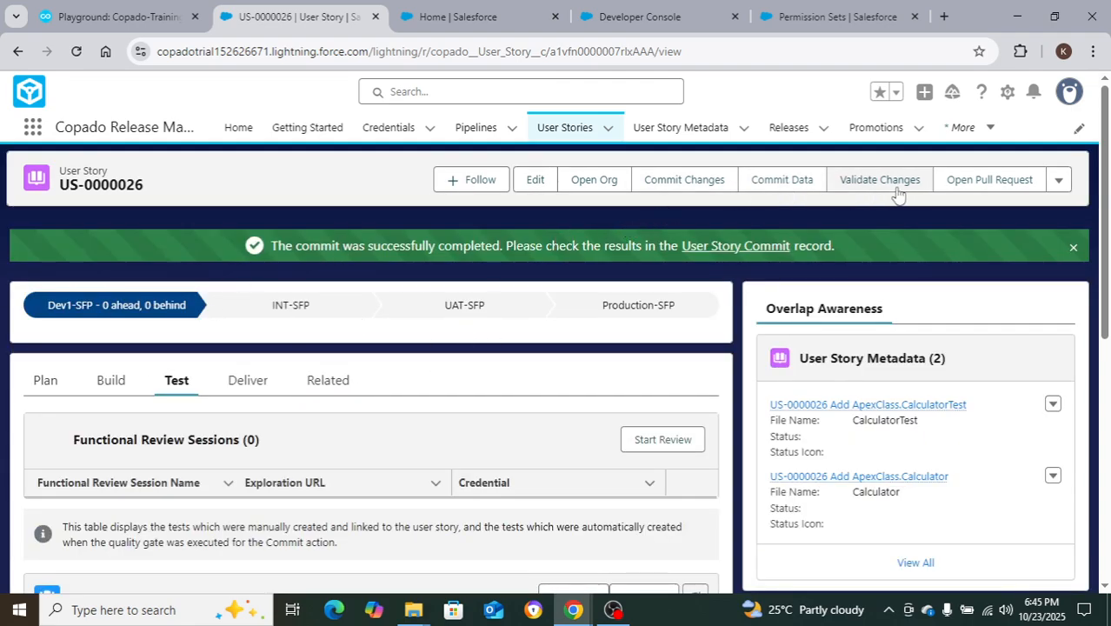
- Start a pull request for user story US-0000026 and allow its GitHub page to open in a new tab
click(981, 184)
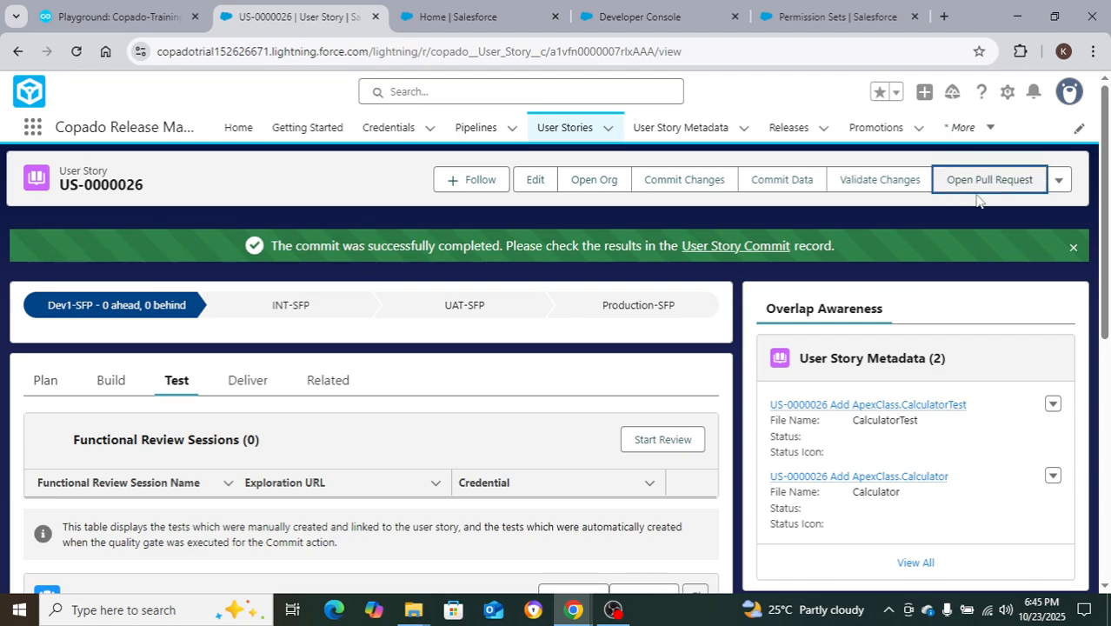
click(985, 180)
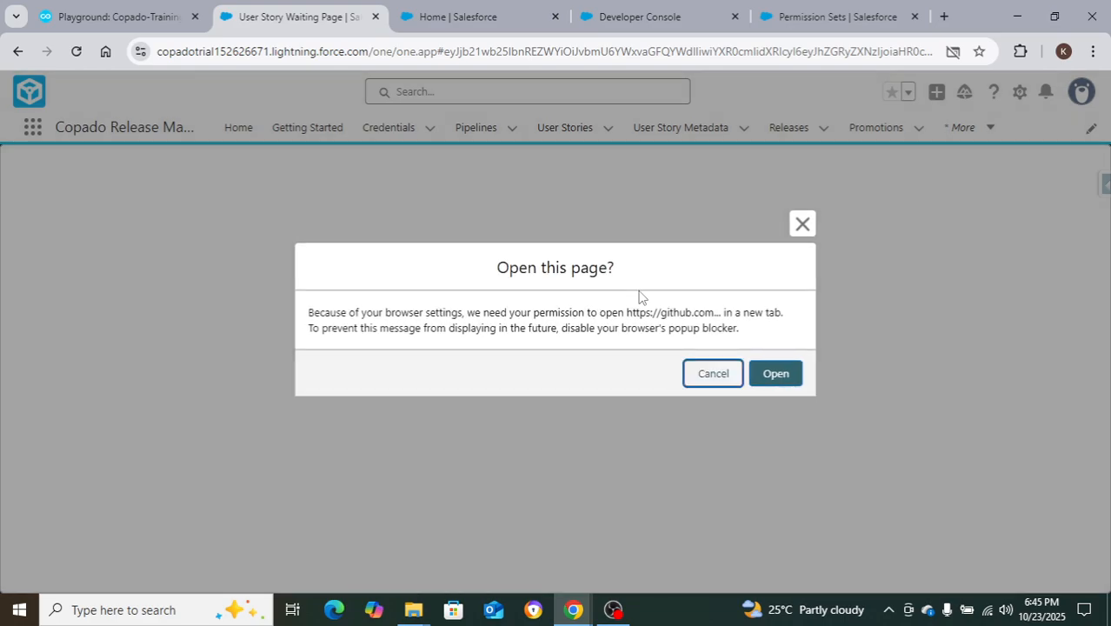
click(773, 373)
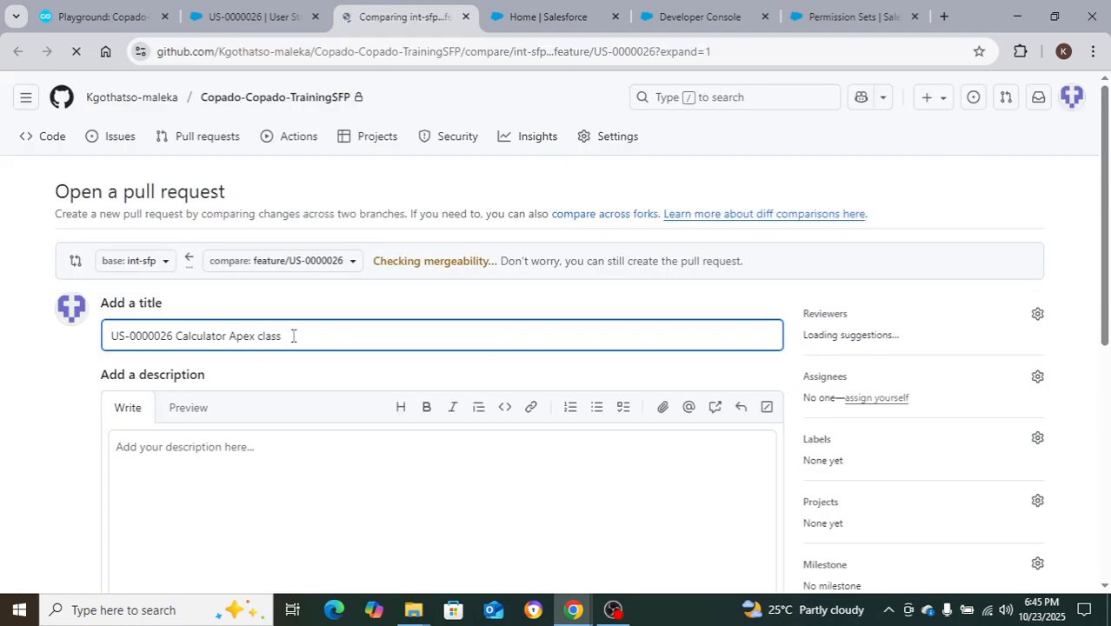
- Review the prefilled pull request form and create the pull request from feature/US-0000026 into int-sfp
scroll(293, 332, down, 3)
scroll(436, 388, up, 3)
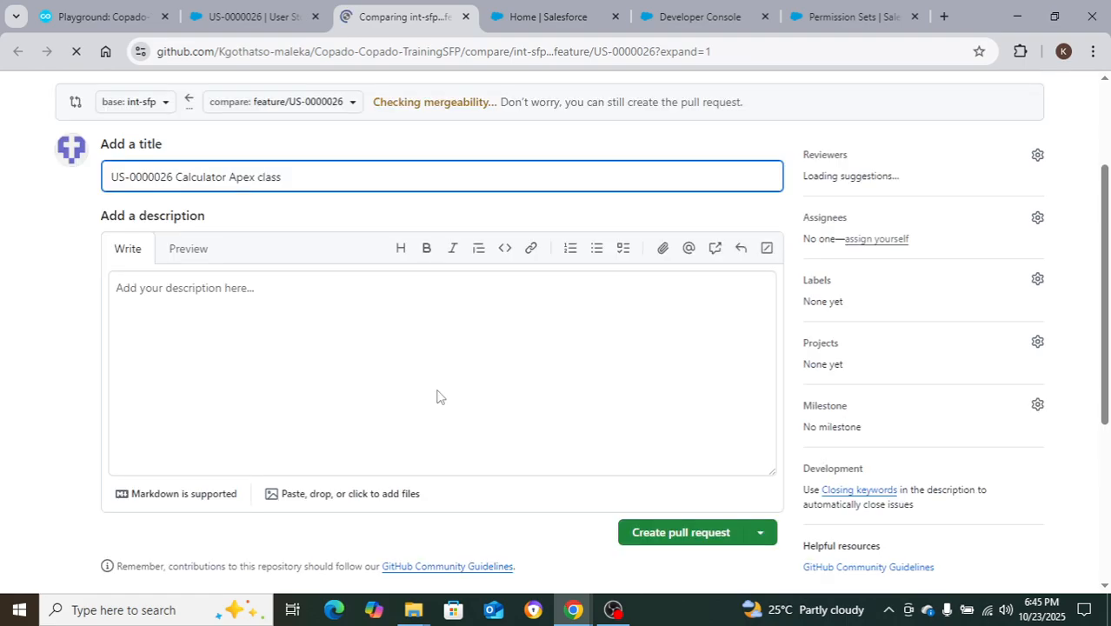
scroll(617, 388, down, 1)
scroll(632, 433, down, 1)
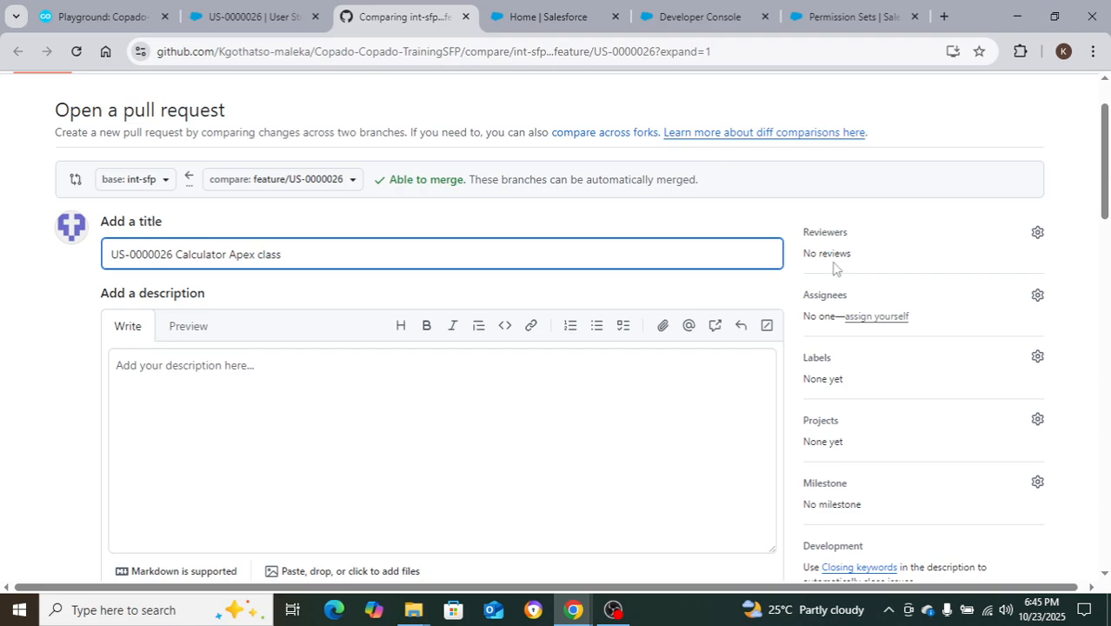
scroll(753, 382, down, 3)
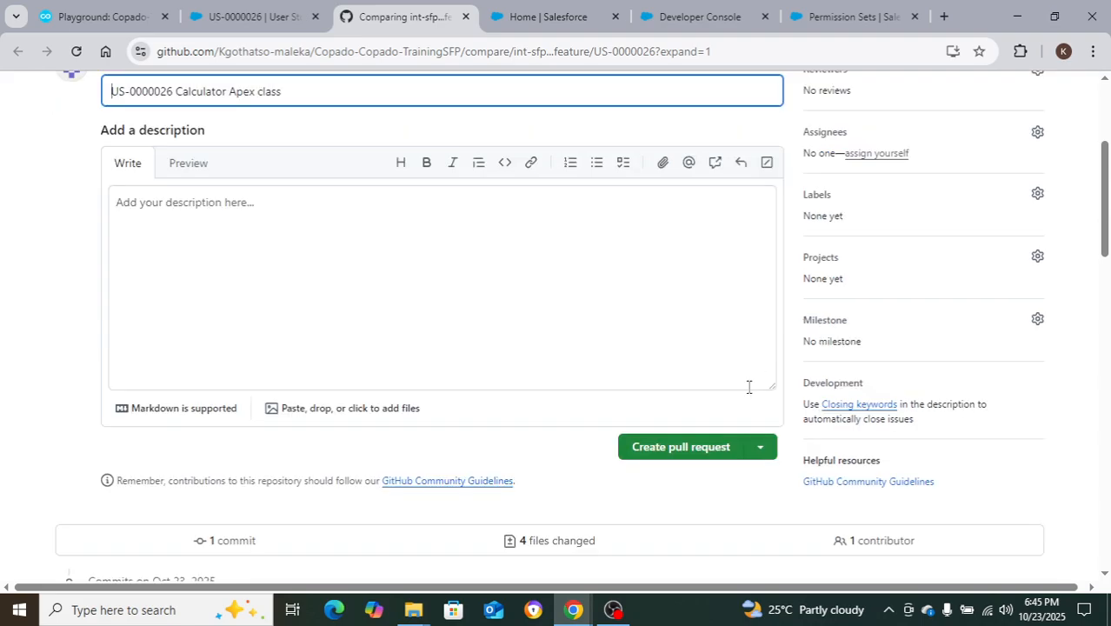
click(693, 456)
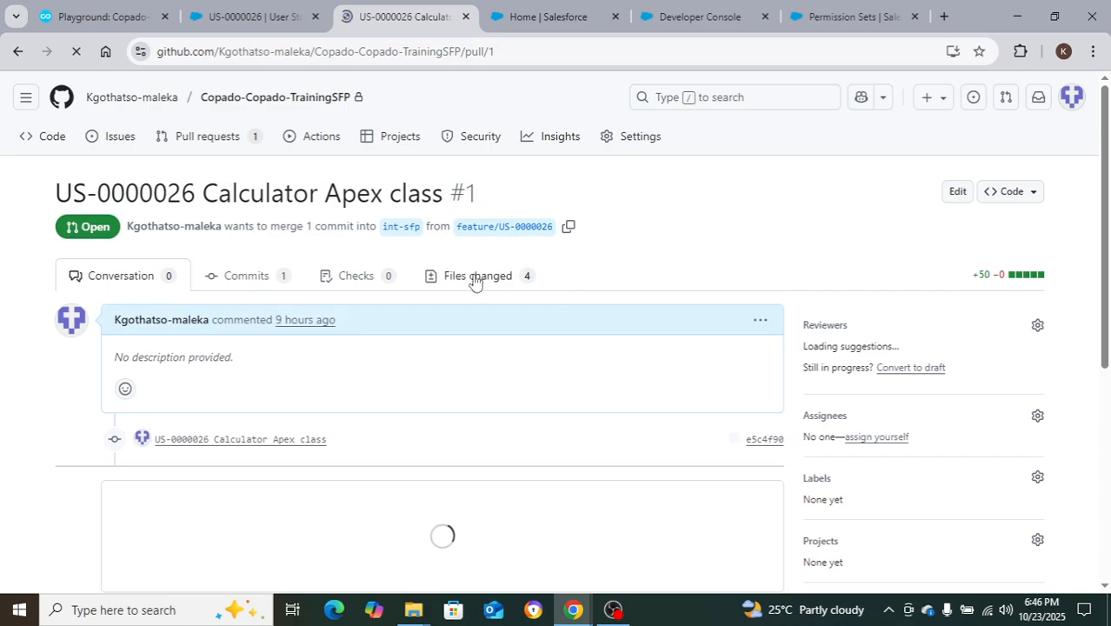
- Examine the pull request's changed files, covering the Calculator and CalculatorTest classes and their meta.xml files
click(474, 278)
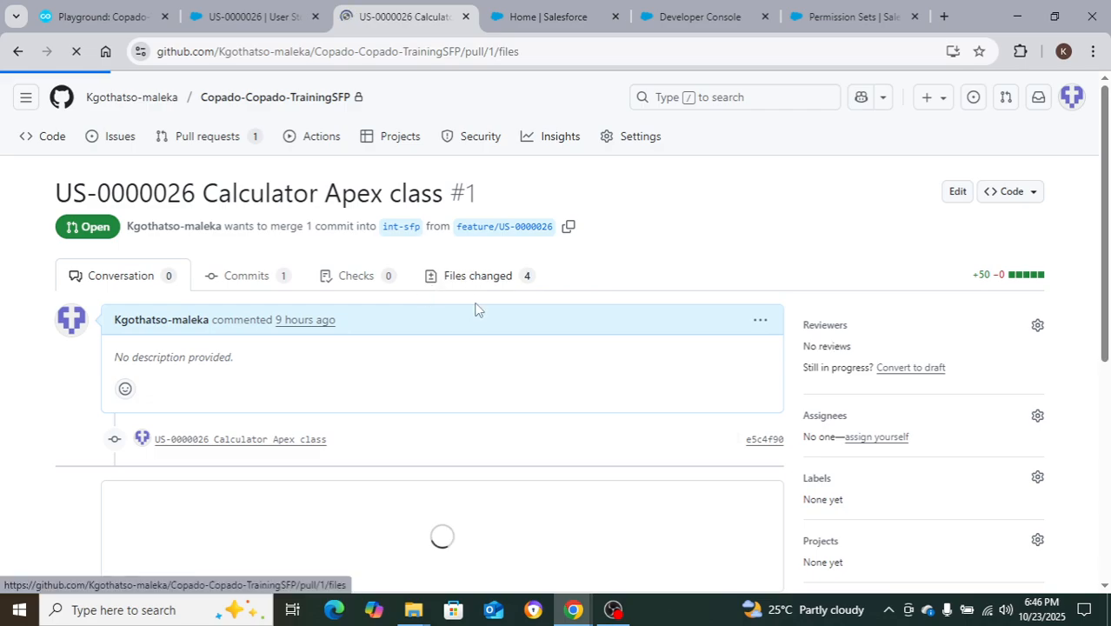
scroll(589, 255, down, 2)
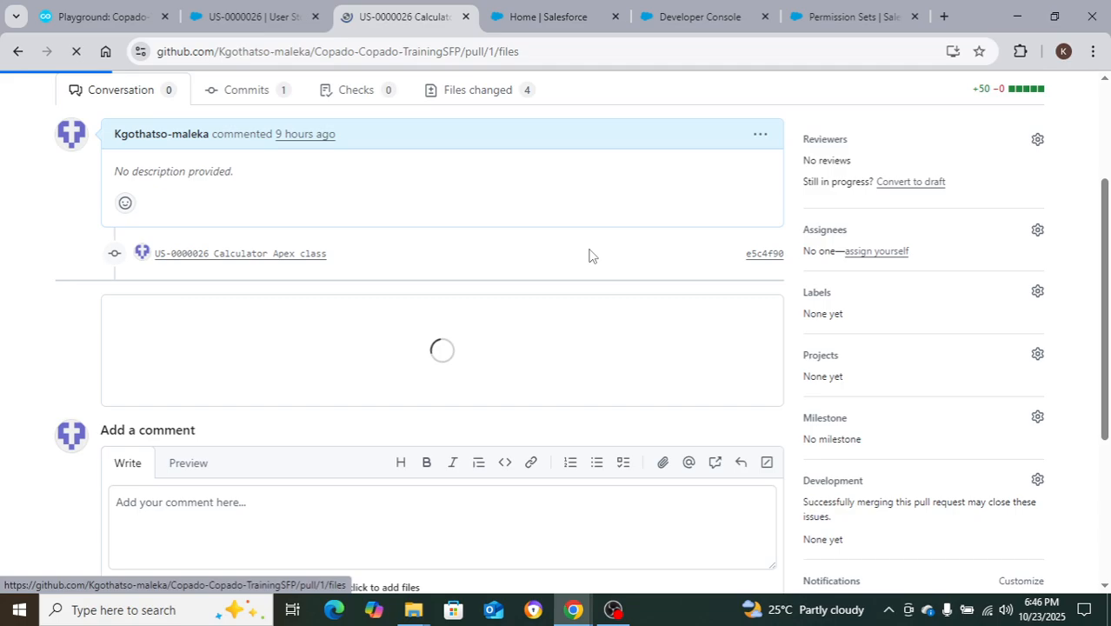
scroll(656, 264, down, 2)
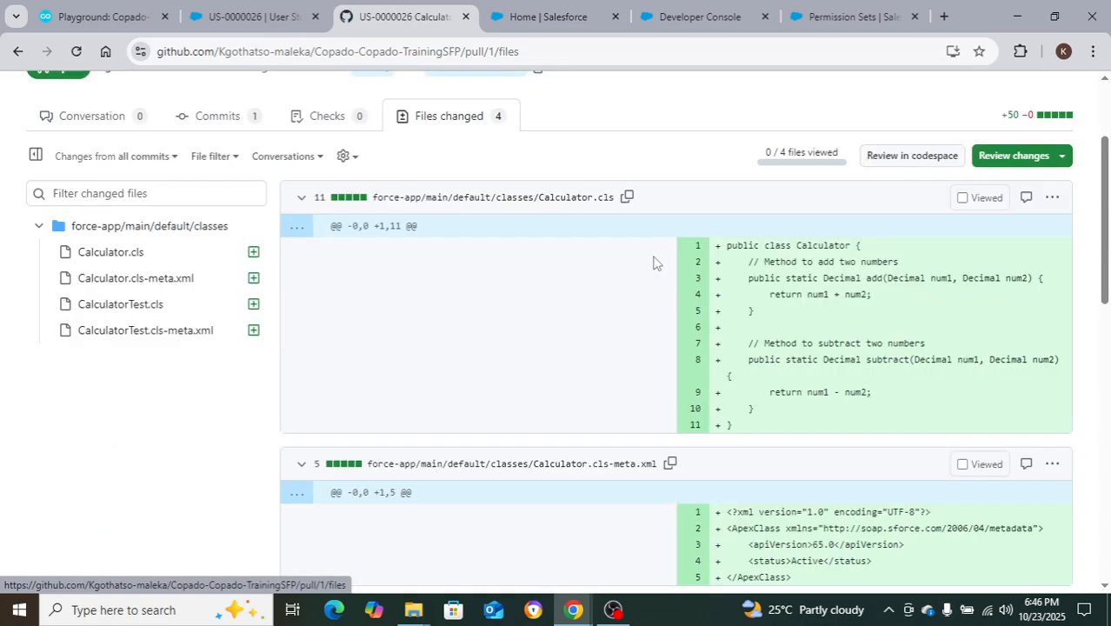
scroll(656, 264, down, 1)
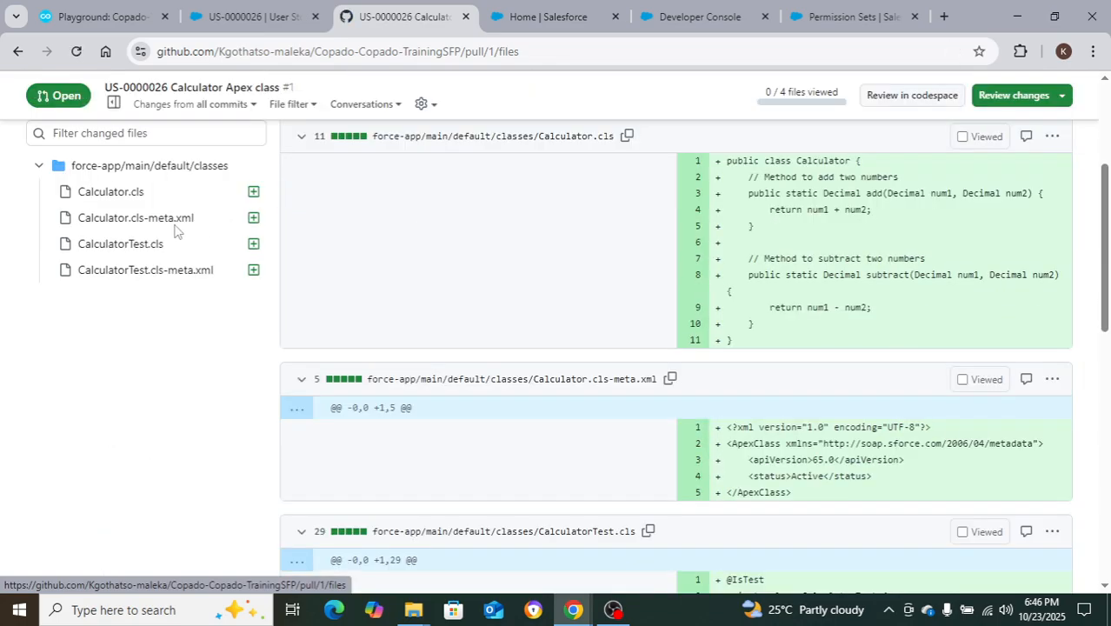
scroll(118, 323, up, 2)
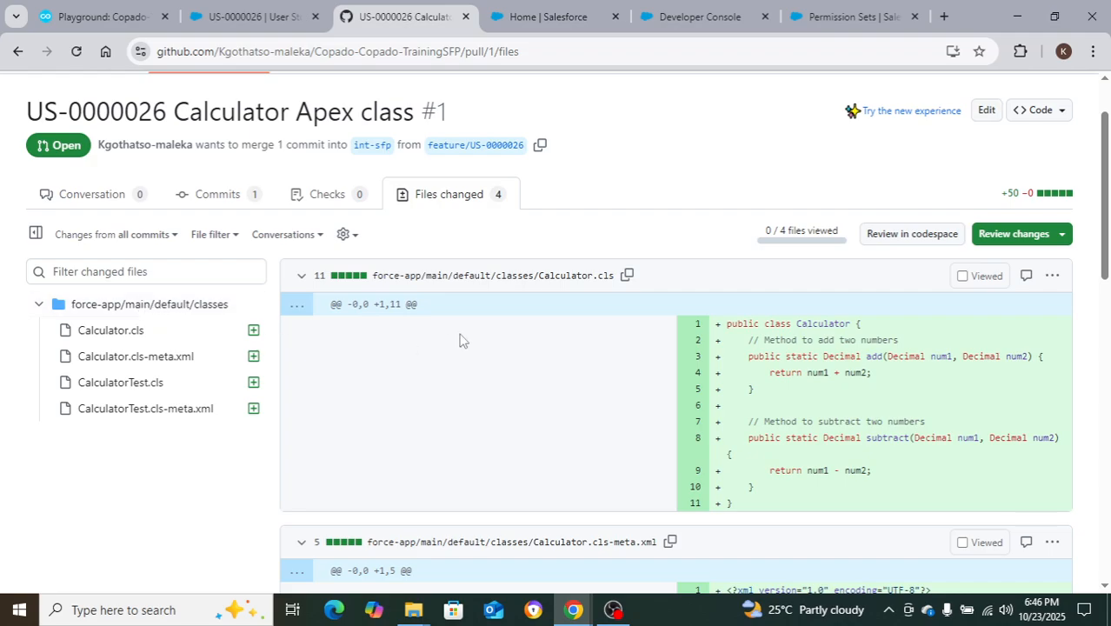
scroll(459, 340, down, 3)
scroll(461, 340, down, 5)
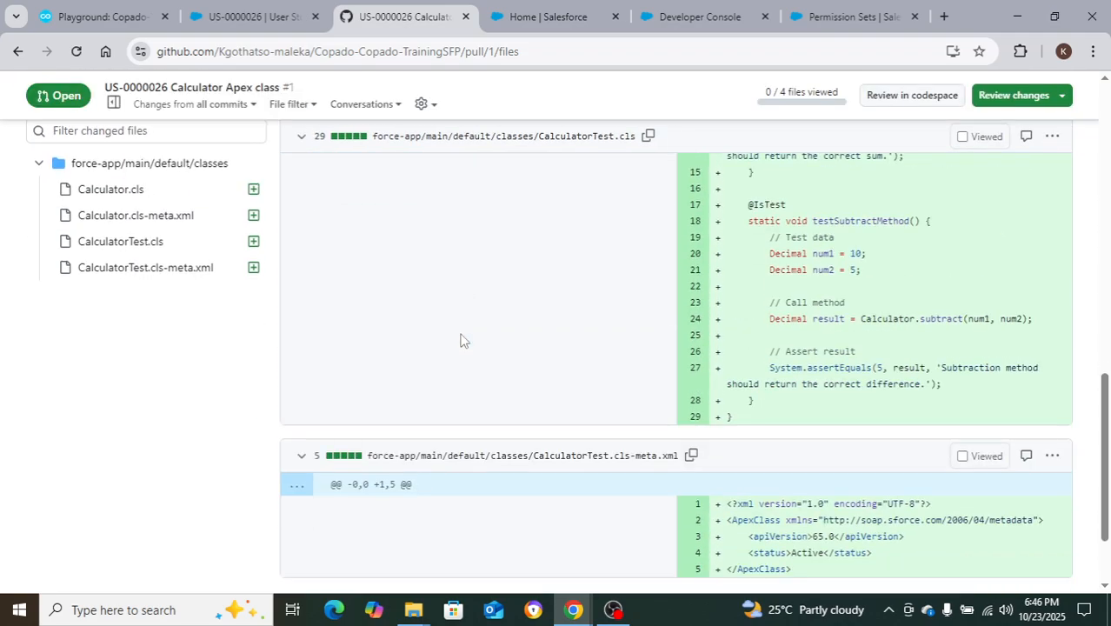
scroll(461, 340, up, 8)
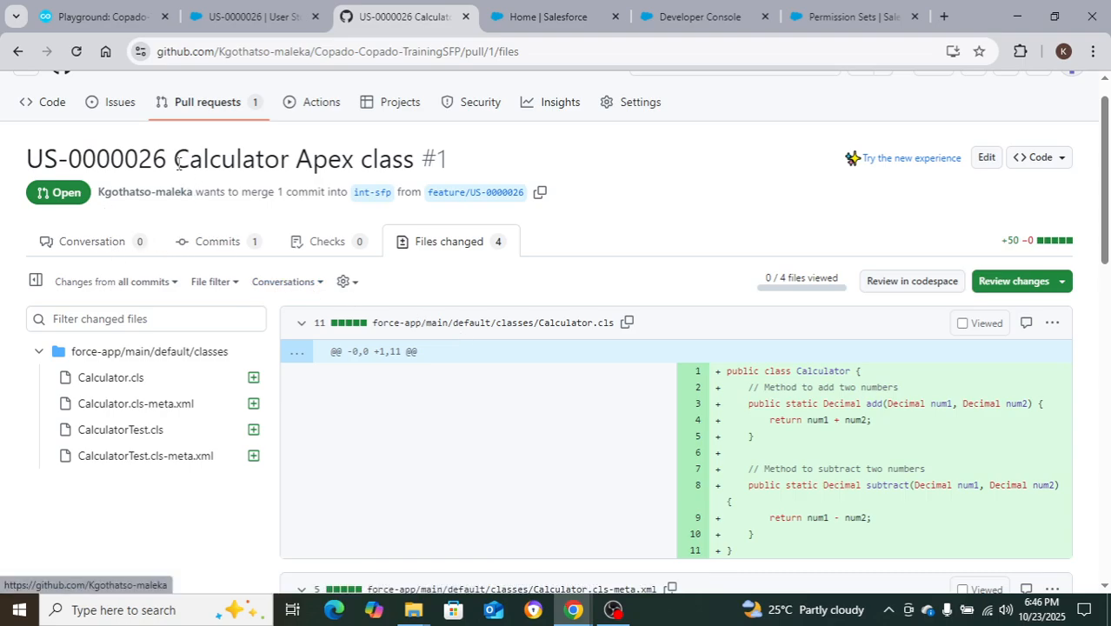
scroll(825, 400, down, 10)
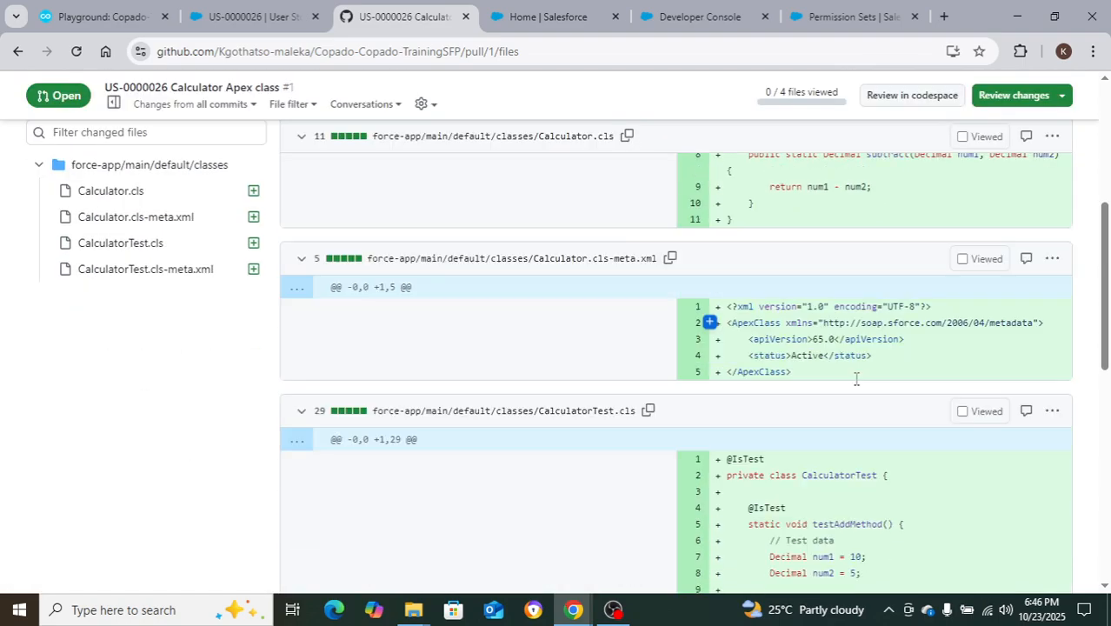
scroll(857, 396, down, 2)
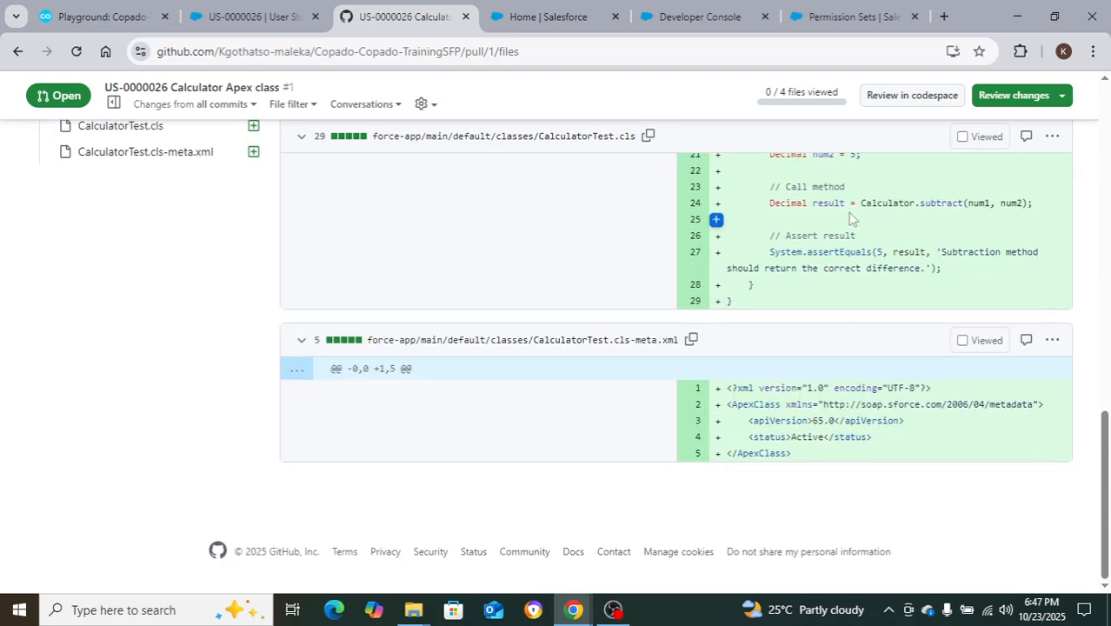
scroll(852, 261, up, 1)
scroll(823, 386, down, 1)
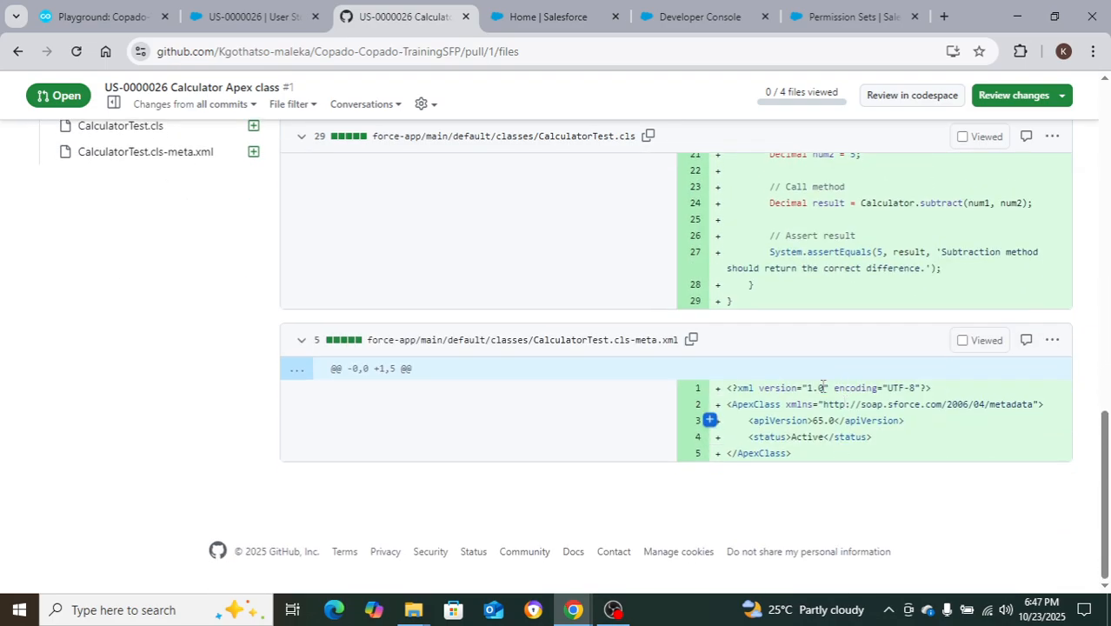
- Return to the Copado user story and examine its Ready to Promote and Promote and Deploy delivery options
click(258, 17)
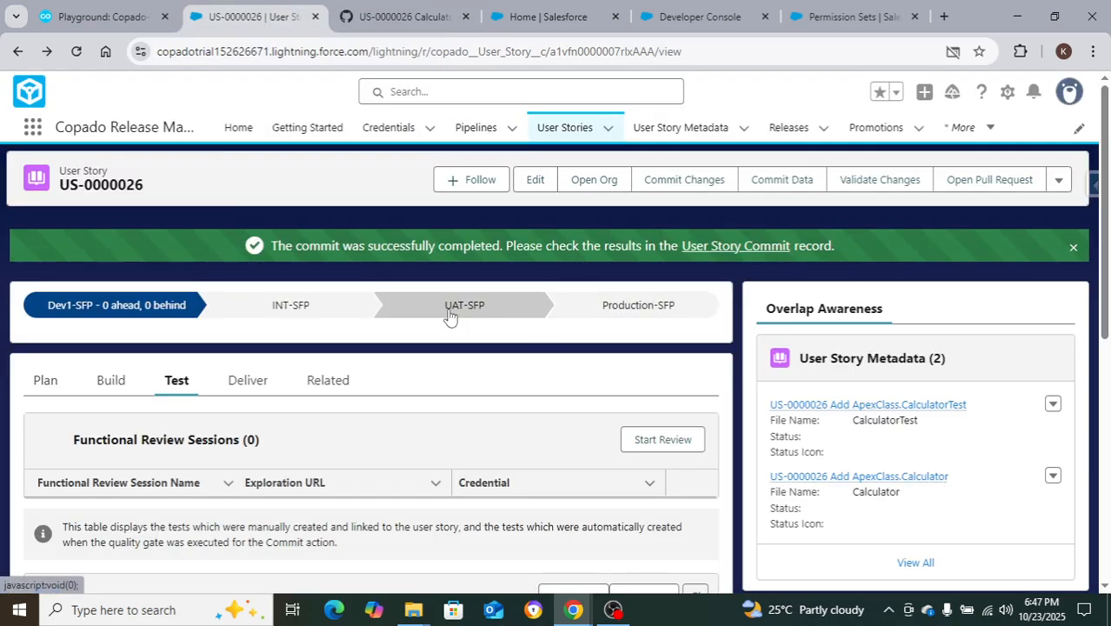
scroll(449, 314, down, 2)
scroll(392, 303, up, 2)
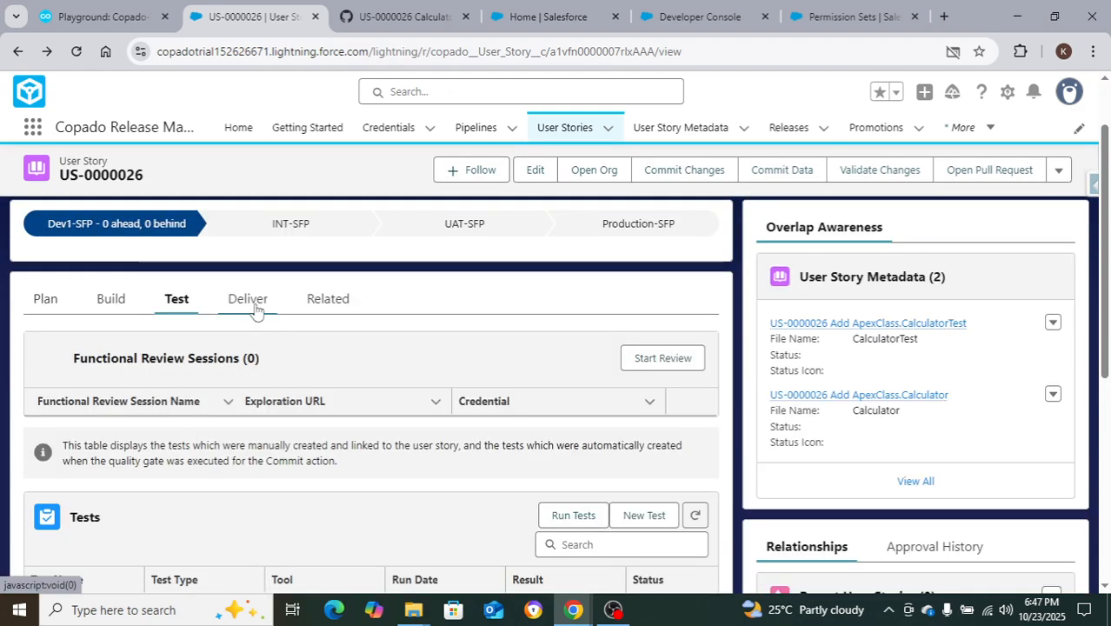
click(247, 298)
scroll(380, 324, down, 1)
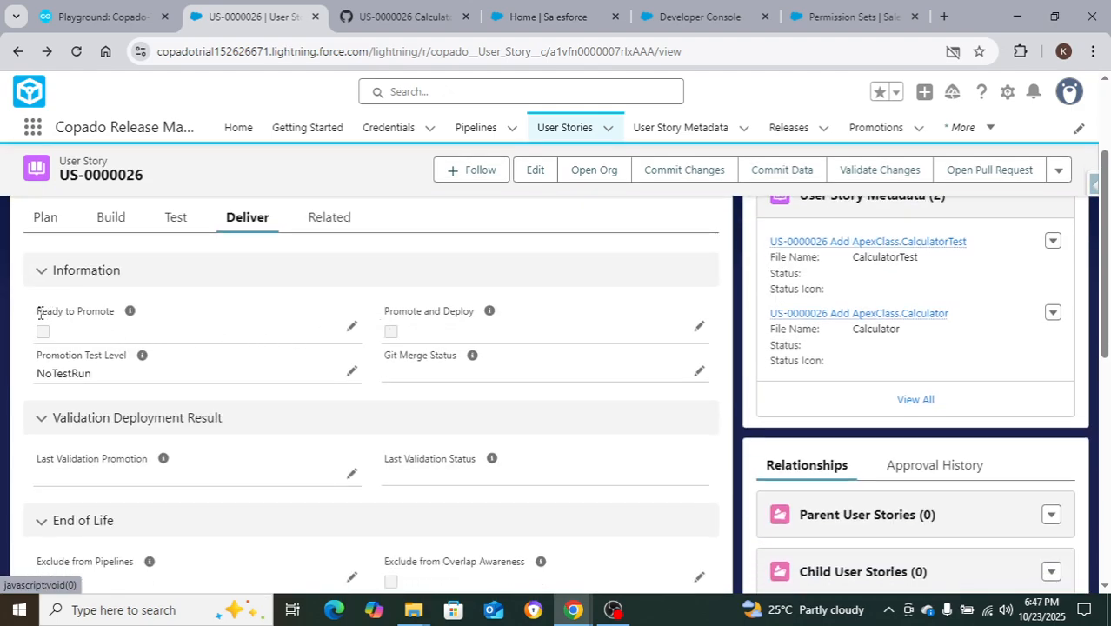
drag(34, 304, 112, 317)
mouse_move(131, 323)
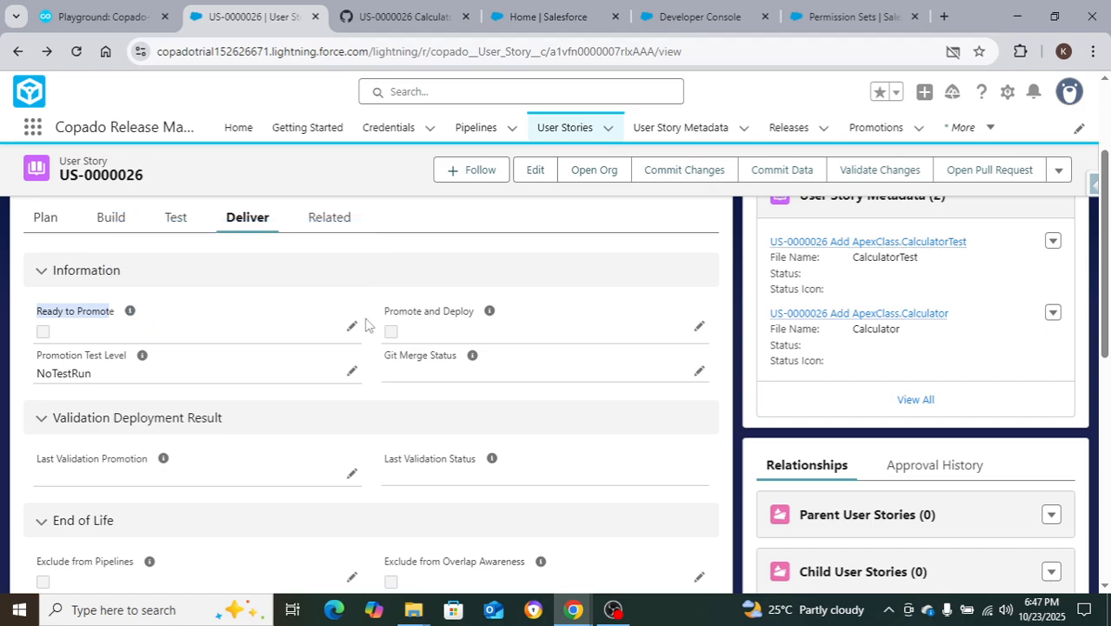
drag(383, 311, 461, 312)
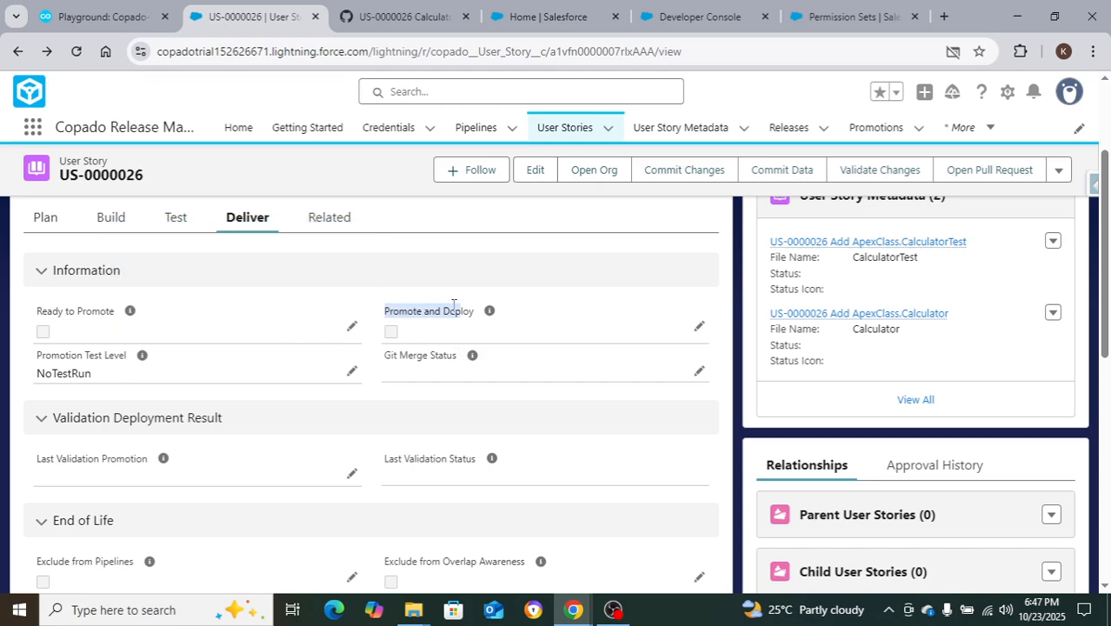
click(395, 313)
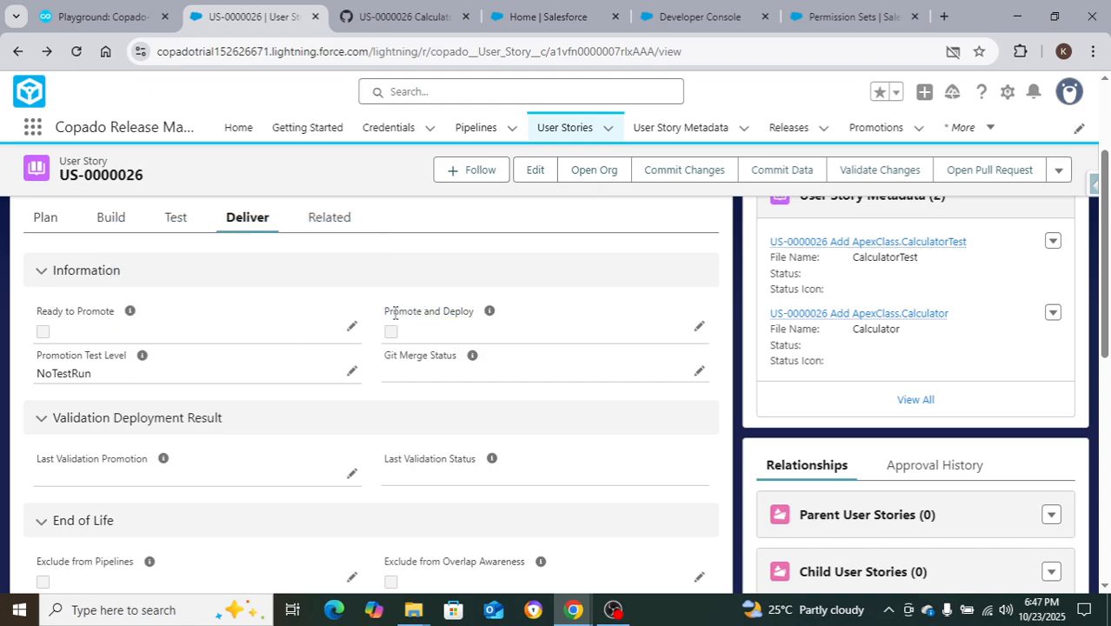
- Enable Promote and Deploy for the user story and save the change
click(701, 328)
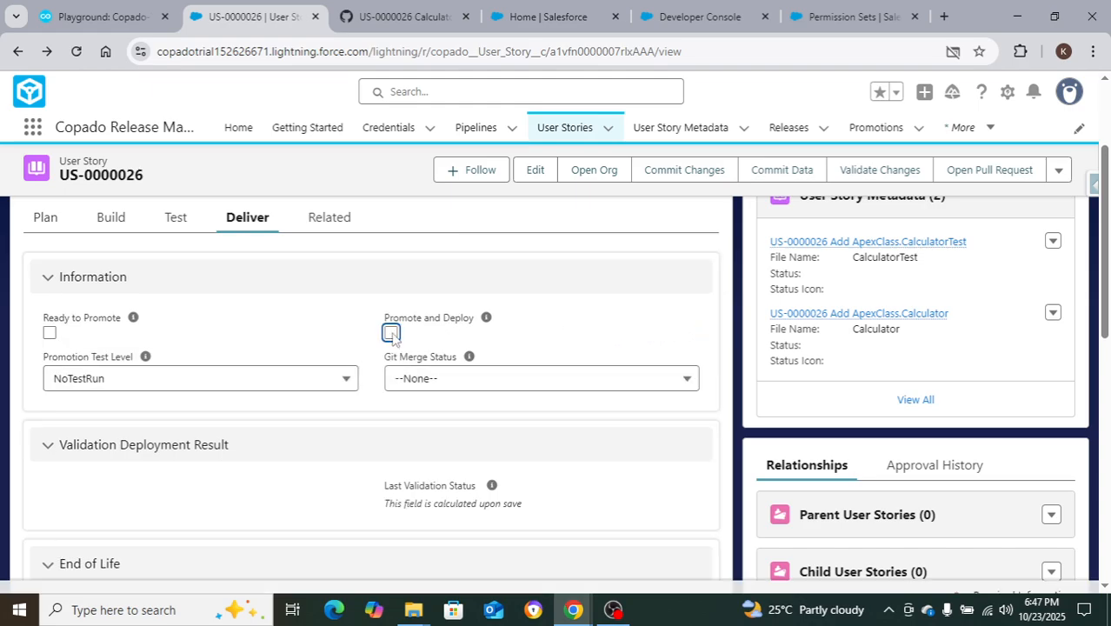
click(391, 333)
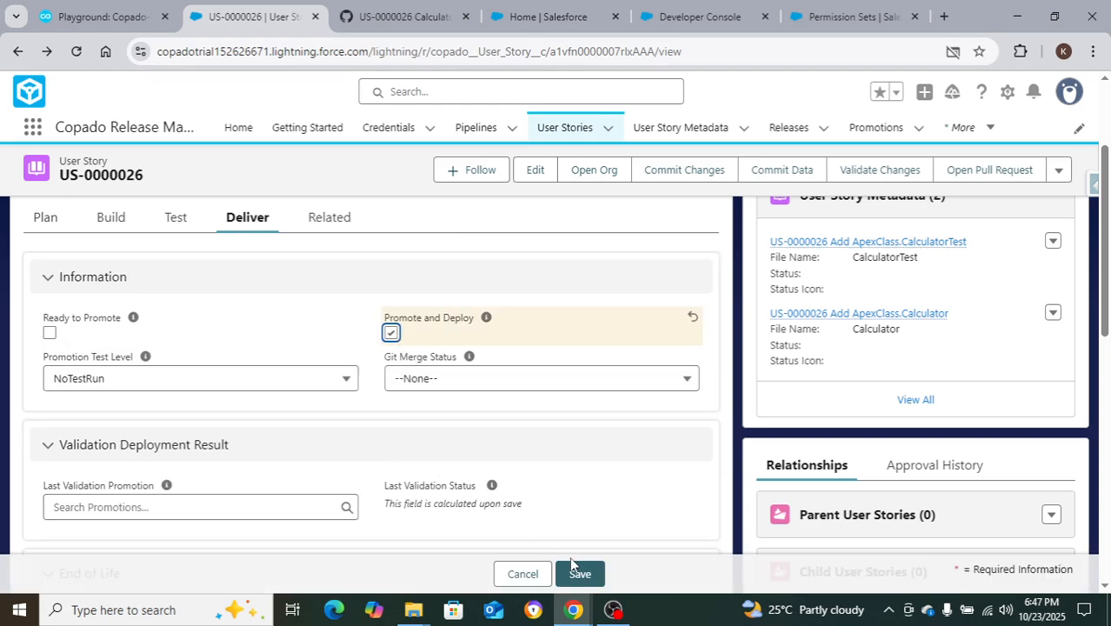
click(574, 570)
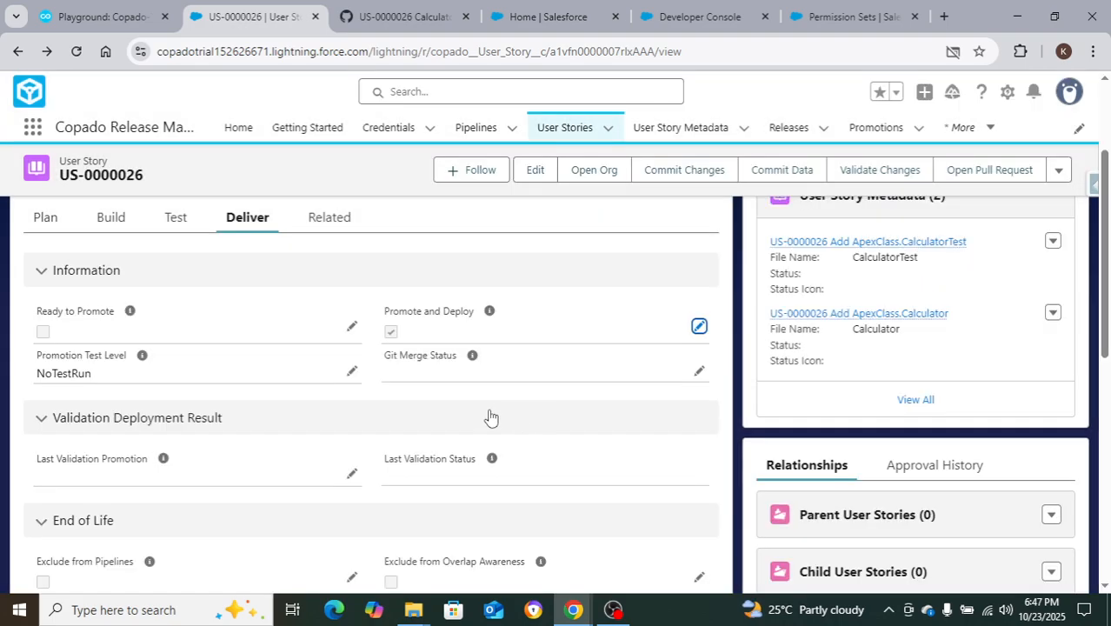
- Find the promotion with source Dev1-SFP in the user story's promotions list and open its record
scroll(404, 397, down, 4)
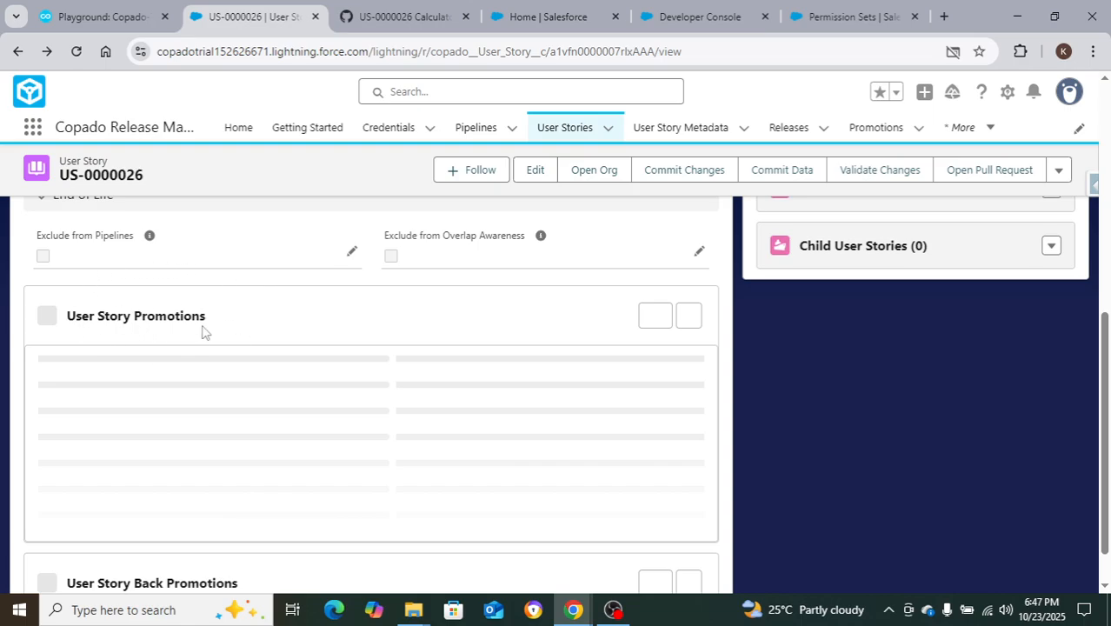
scroll(346, 326, up, 3)
scroll(346, 325, down, 2)
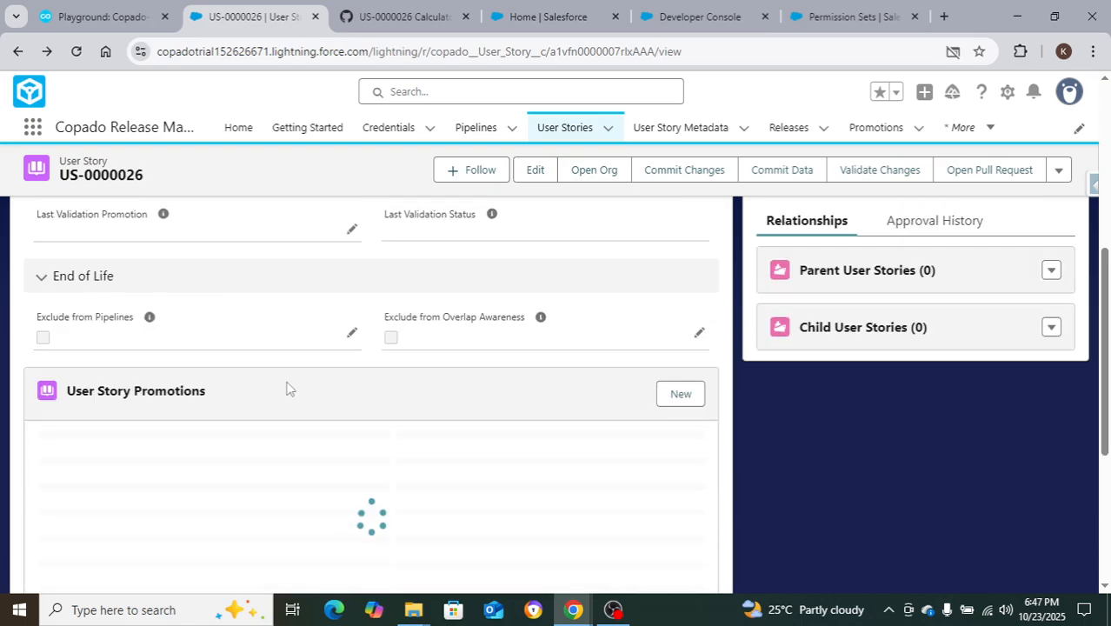
scroll(219, 378, up, 5)
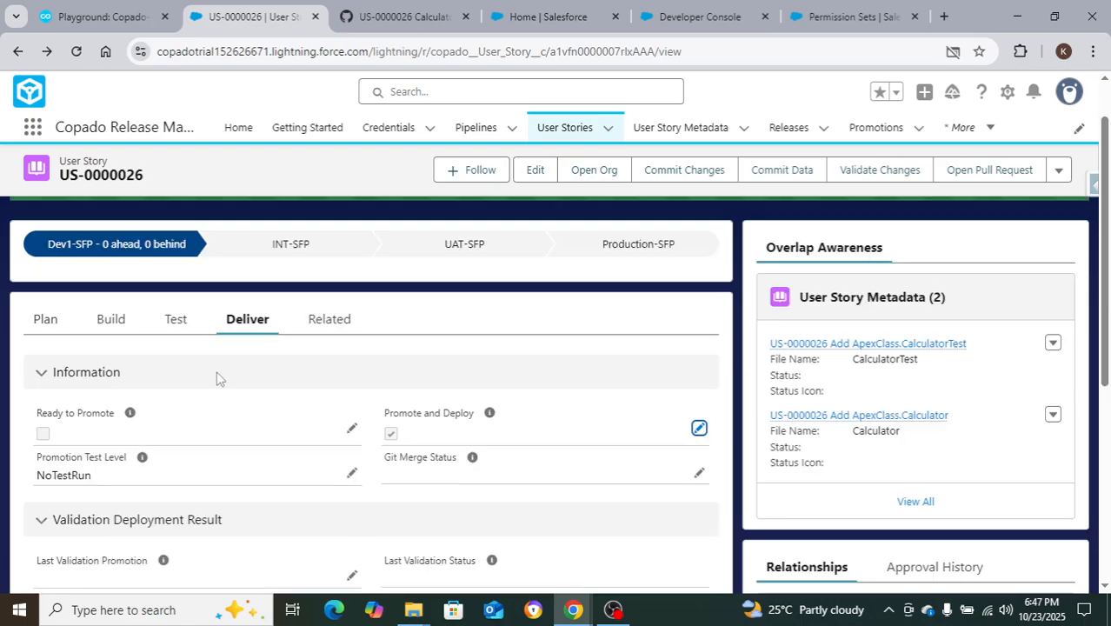
scroll(357, 392, down, 5)
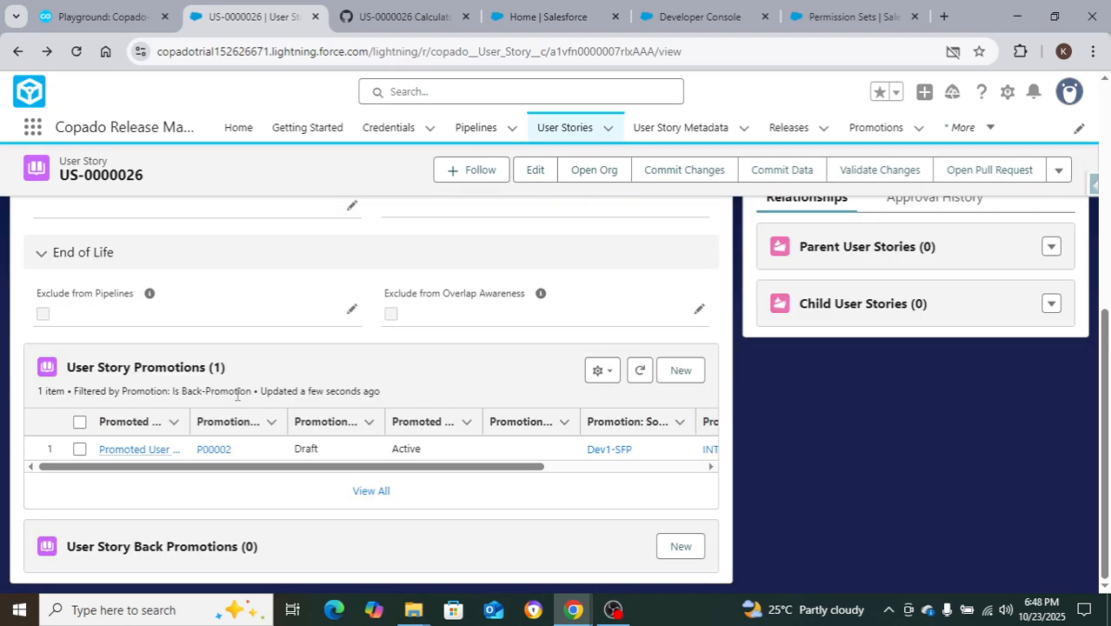
click(212, 450)
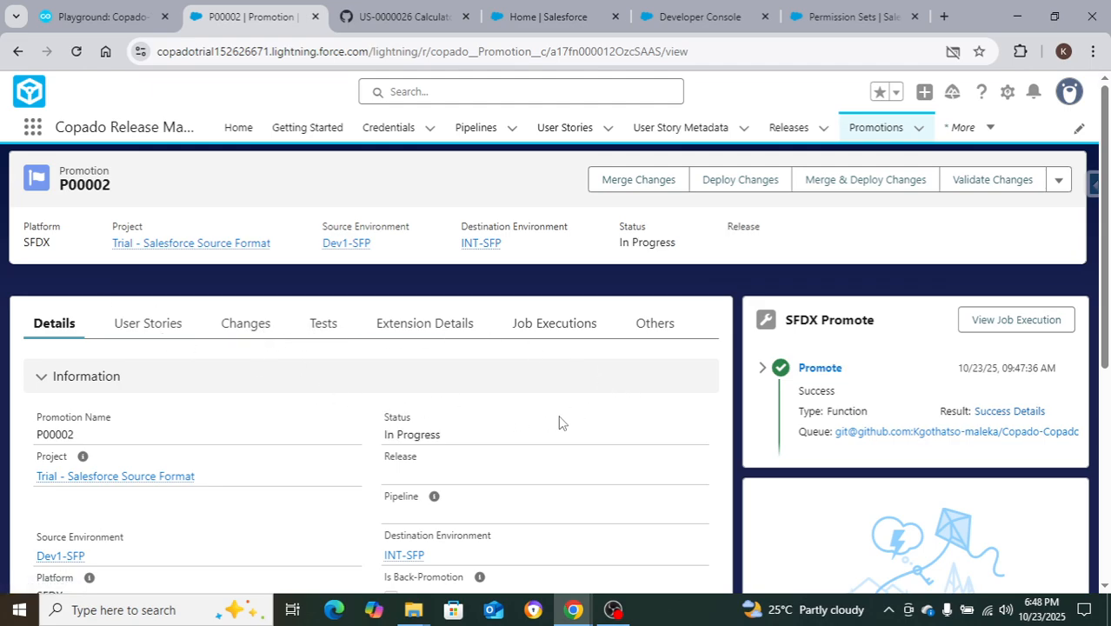
- Check the promotion's job queue and review the progress of its SFDX Promote and SFDX Deploy job steps
click(936, 434)
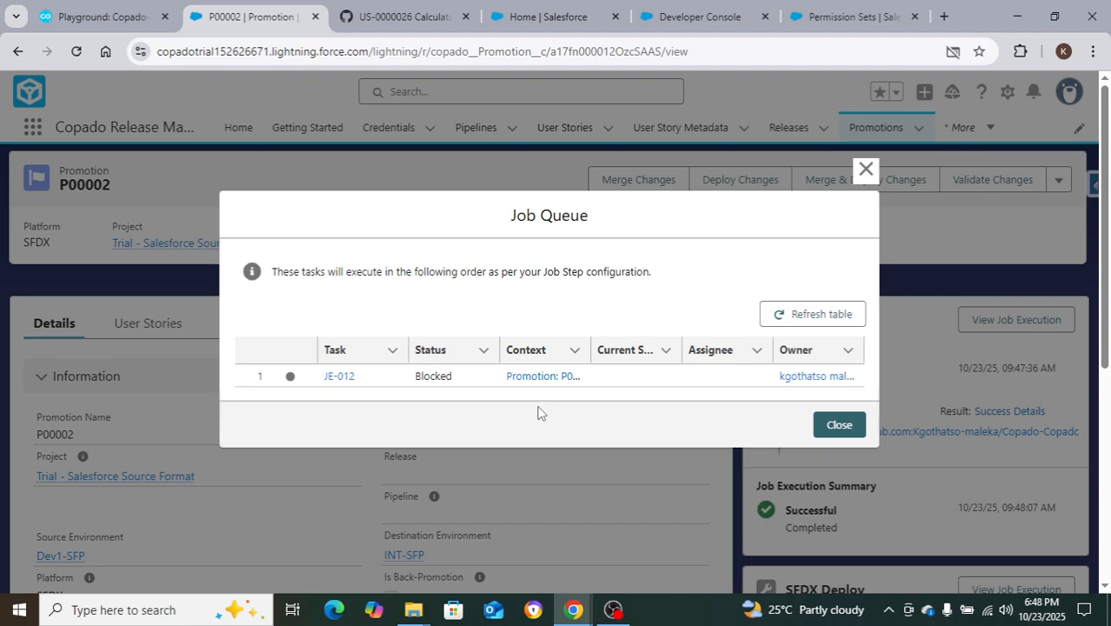
click(827, 426)
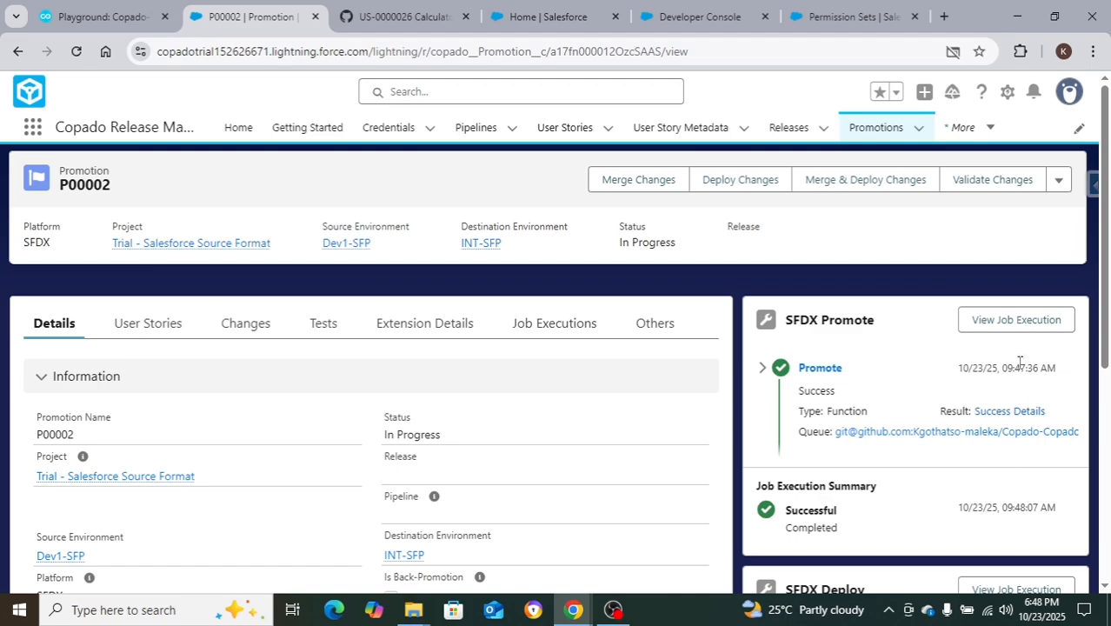
scroll(803, 315, down, 3)
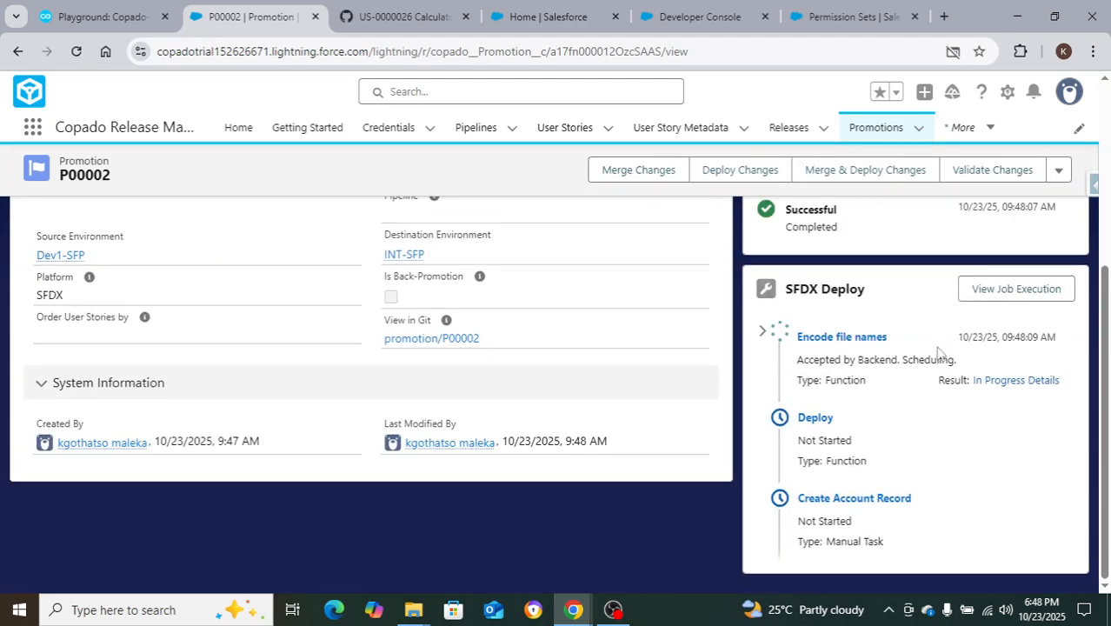
scroll(937, 351, up, 4)
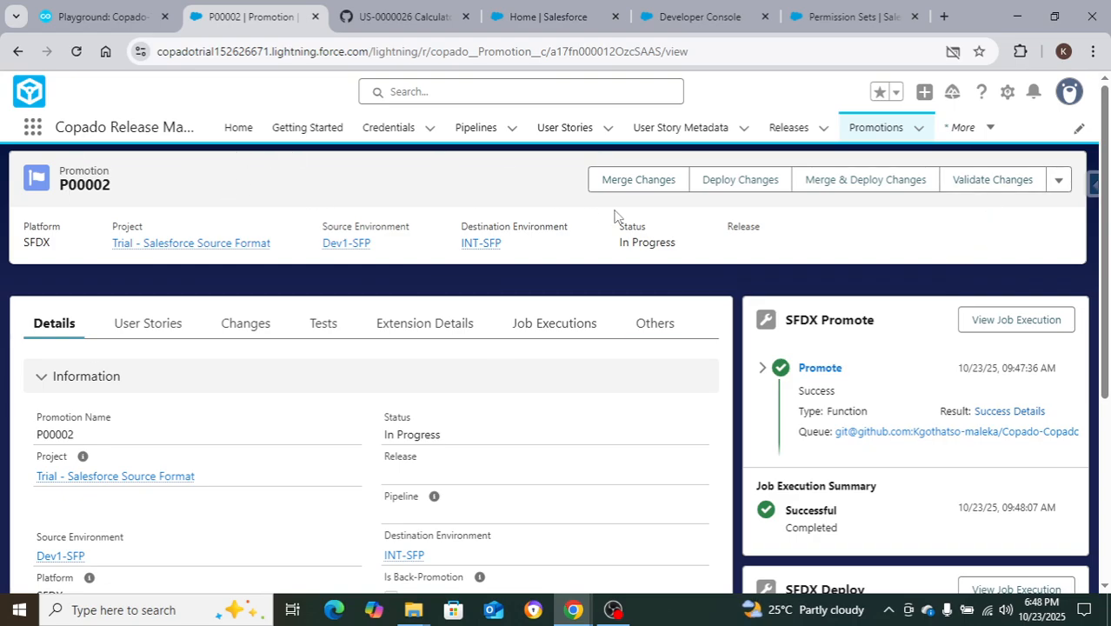
- Review the promotion's details, its promoted user stories, the changes to merge and its latest test runs
scroll(362, 384, down, 4)
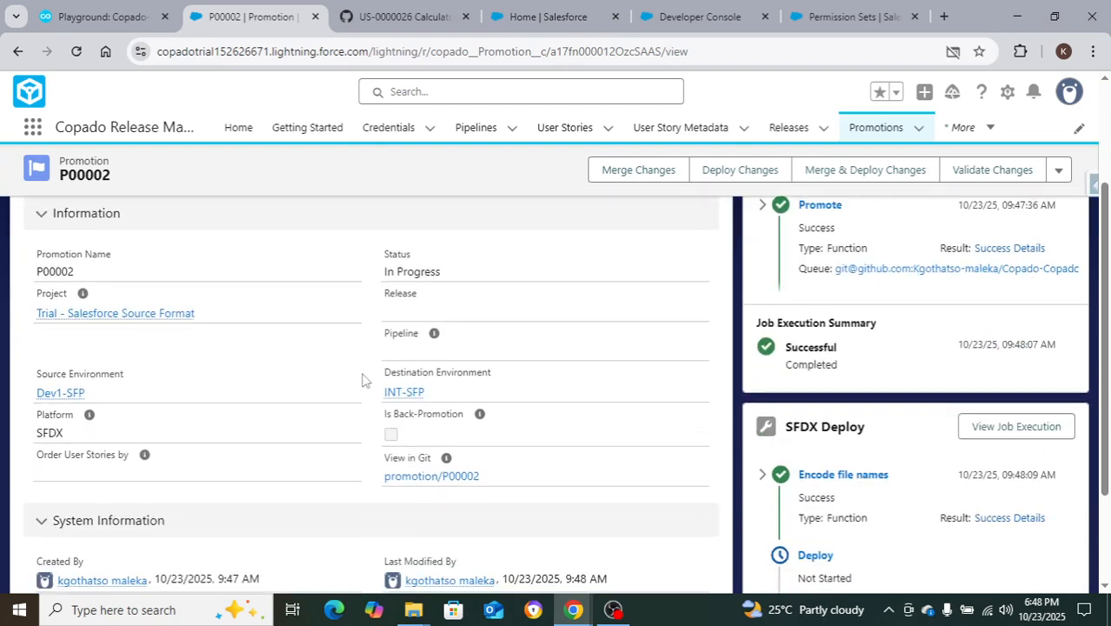
scroll(362, 389, up, 2)
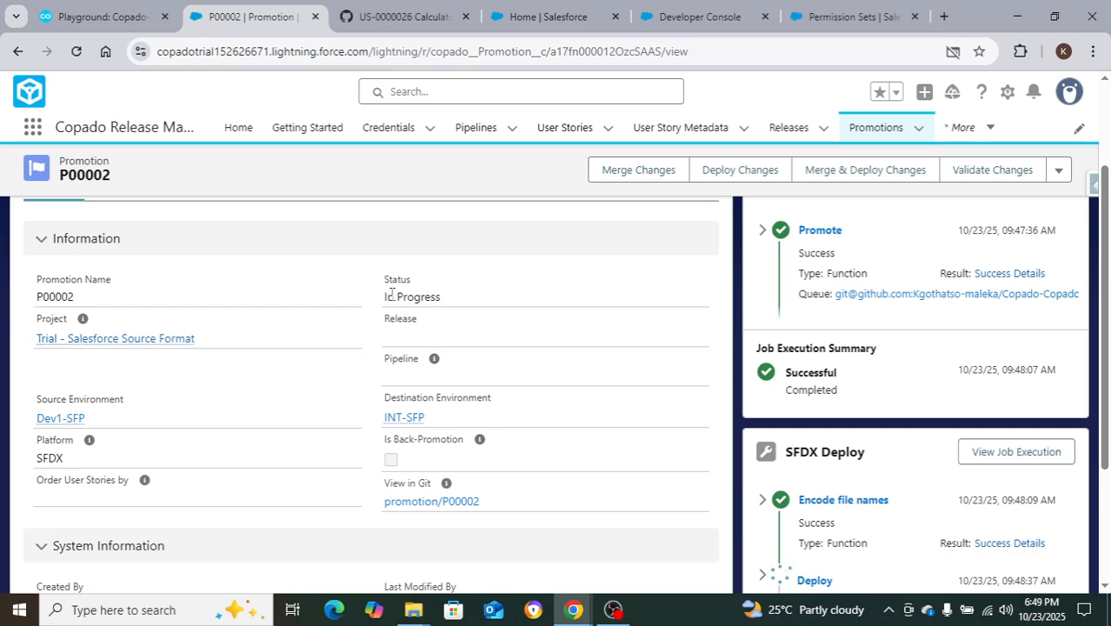
scroll(291, 386, up, 2)
click(143, 267)
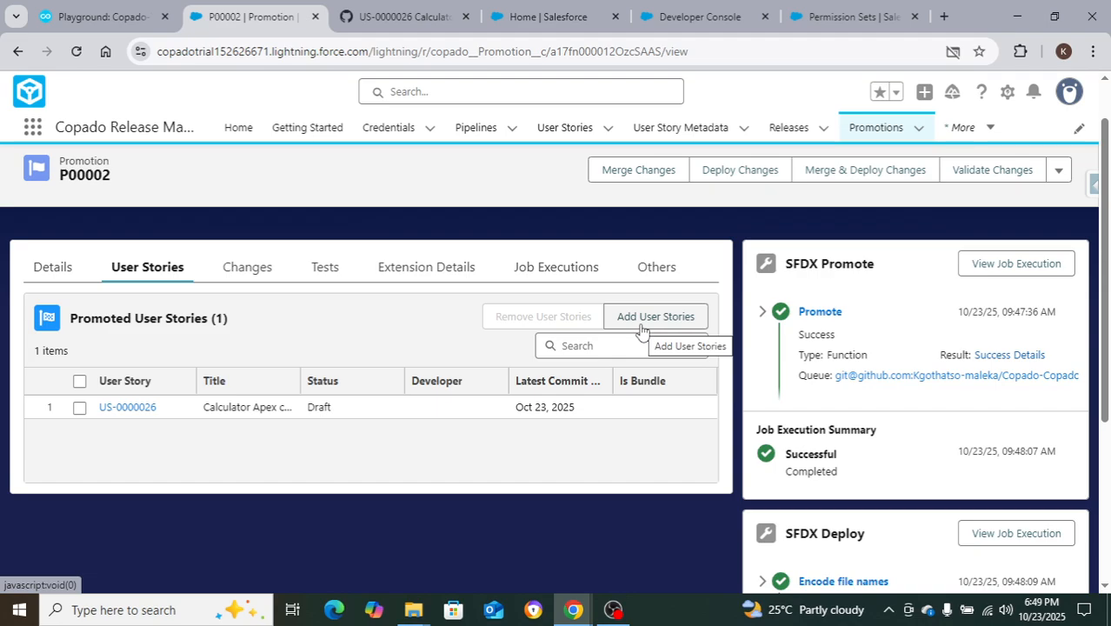
click(247, 272)
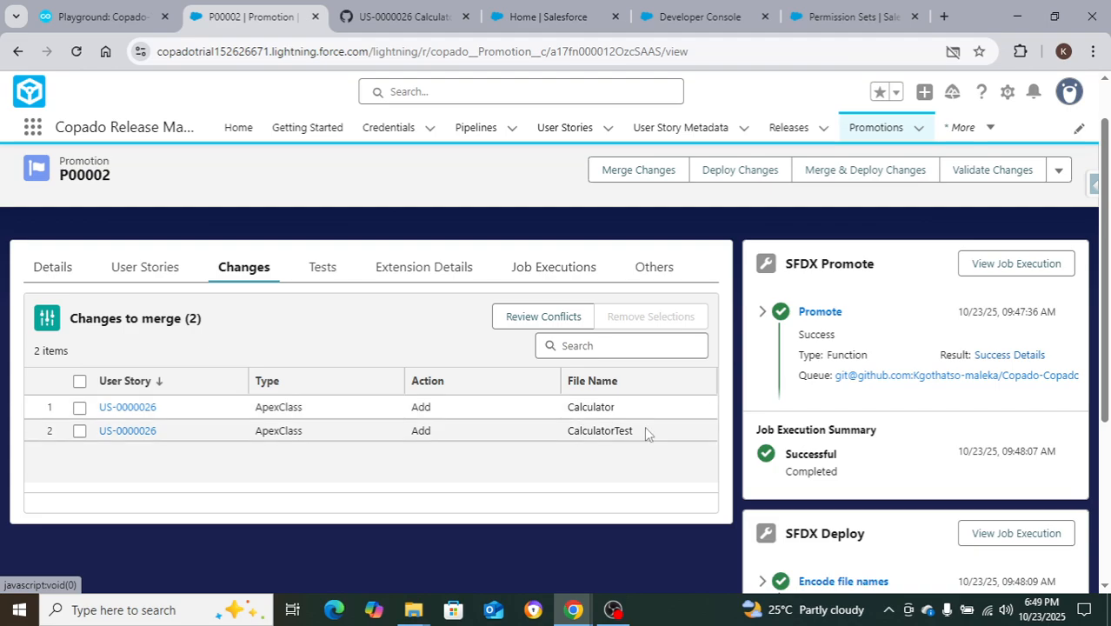
click(333, 272)
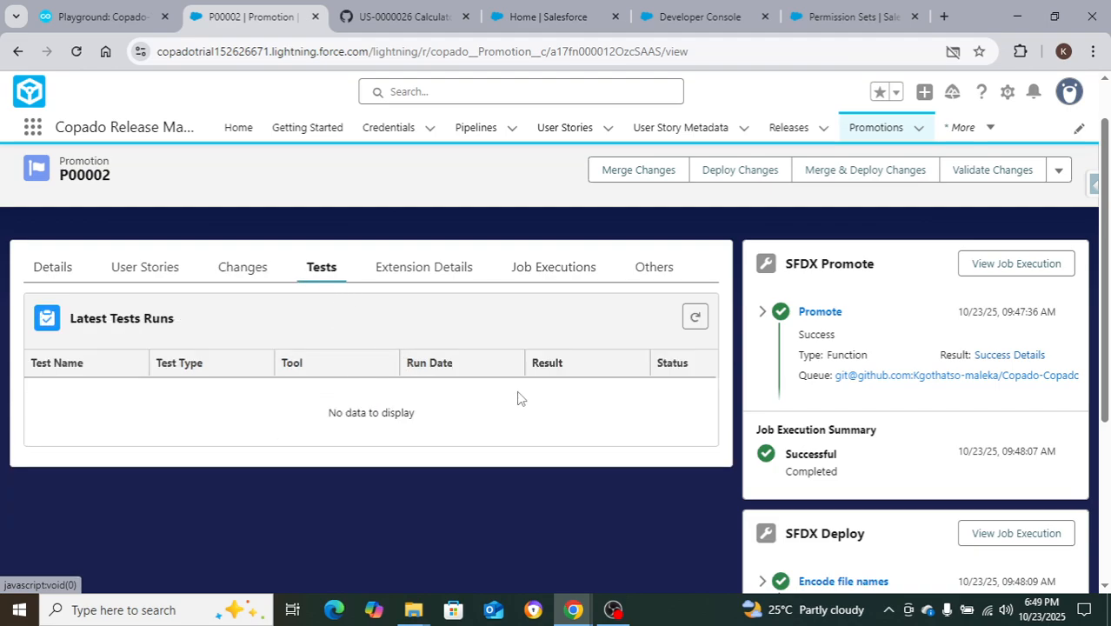
- Examine the promotion's extension details and the progress of its SFDX Deploy job steps
click(414, 270)
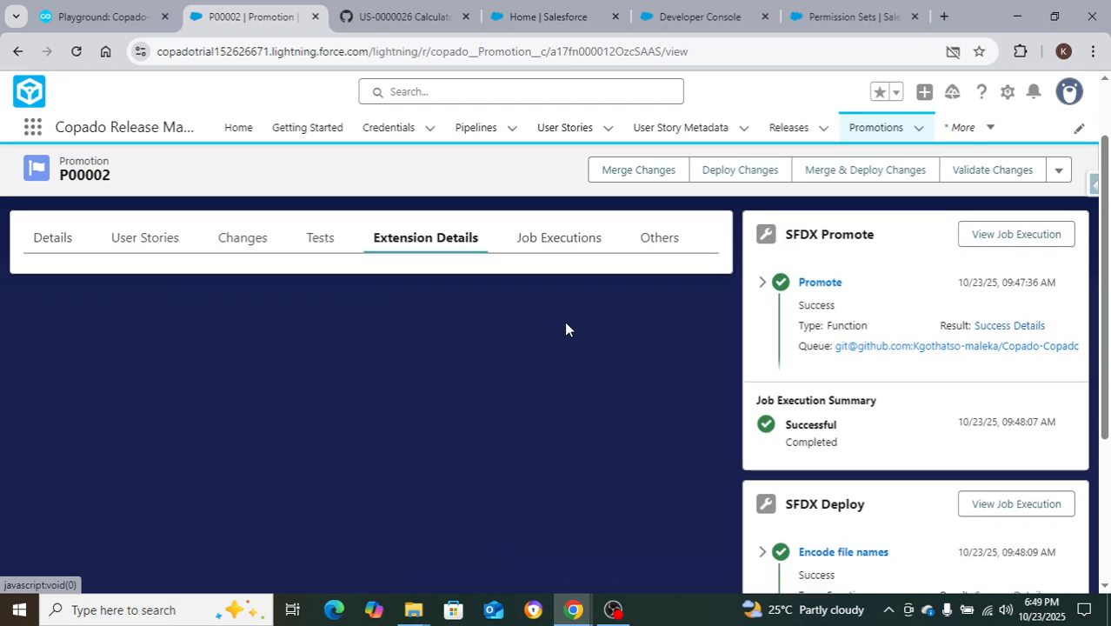
scroll(565, 323, down, 2)
scroll(566, 326, up, 3)
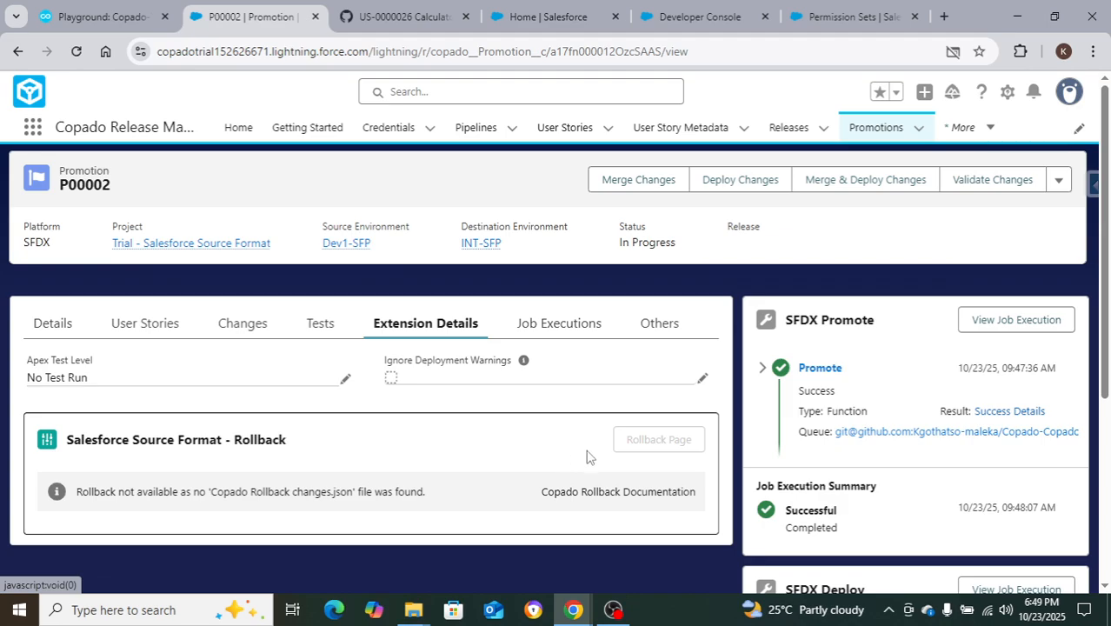
scroll(596, 448, down, 5)
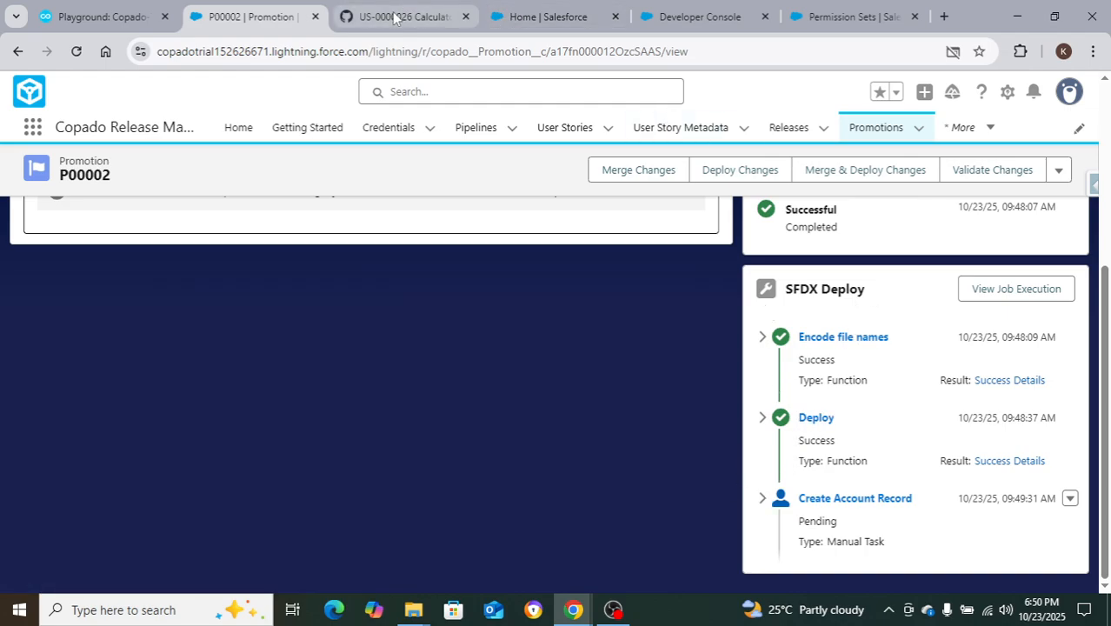
- Open the int-sfp scratch org from the Copado playground, and show the actions for the promotion's Create Account Record manual task
click(128, 19)
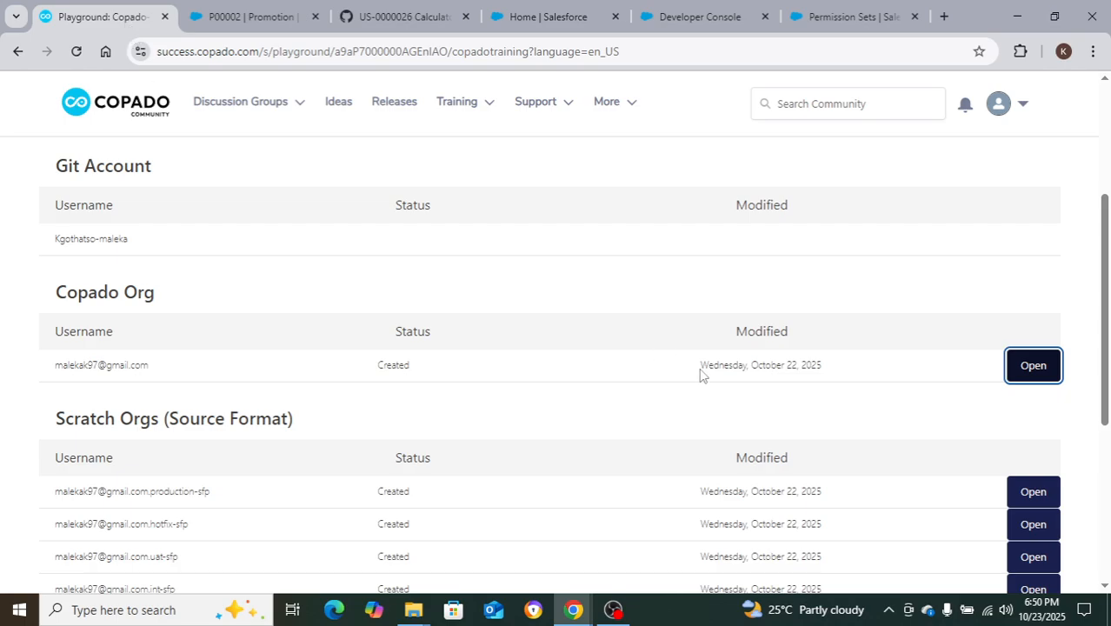
scroll(609, 383, down, 2)
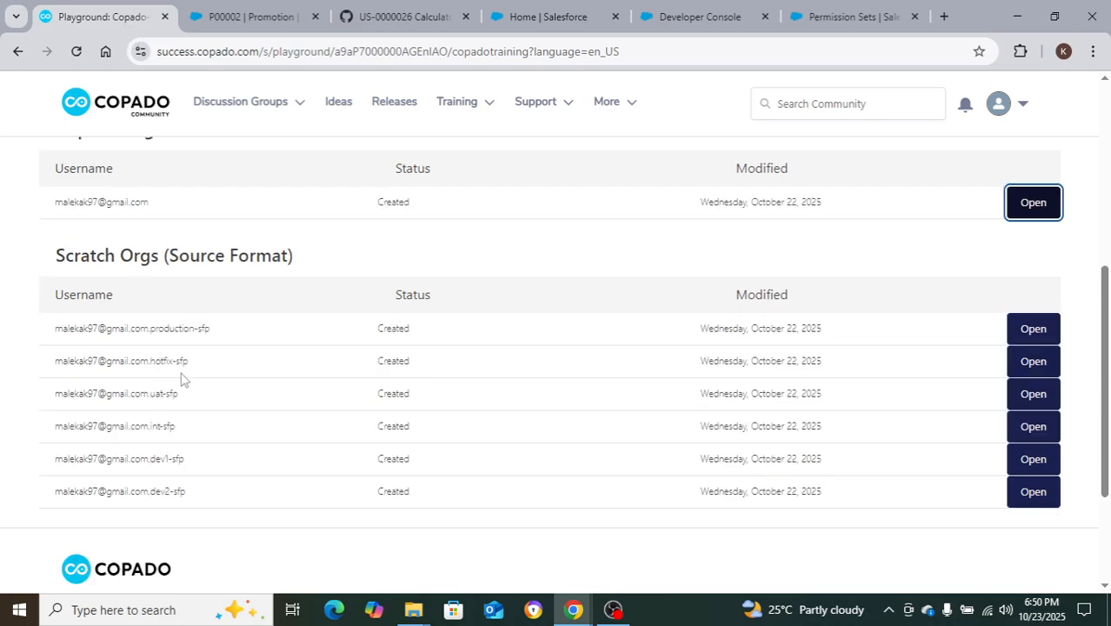
click(1031, 427)
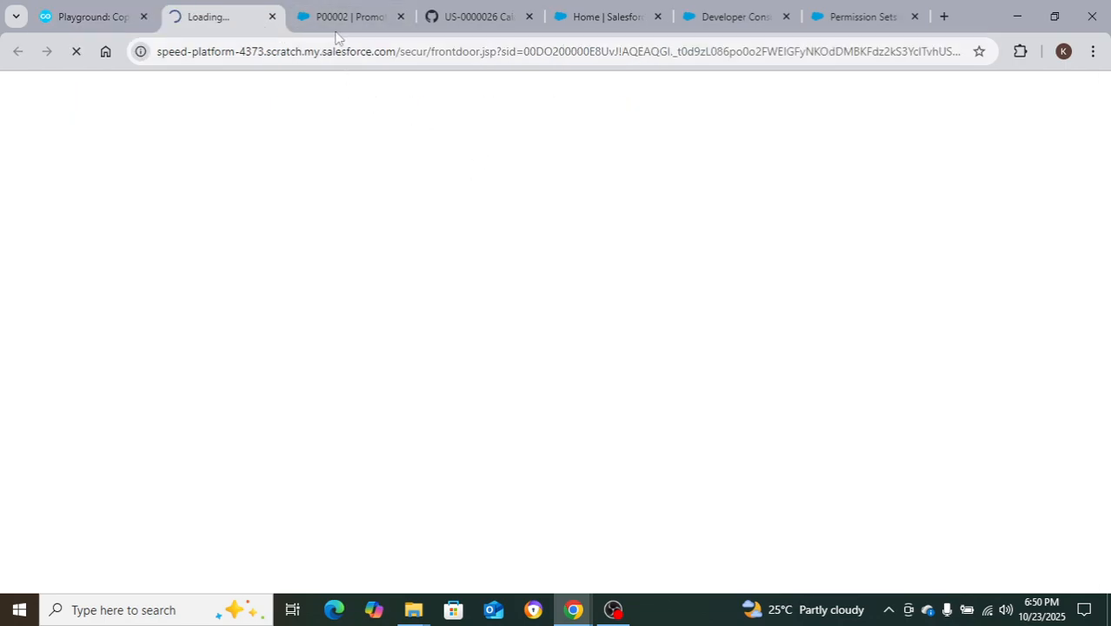
click(334, 26)
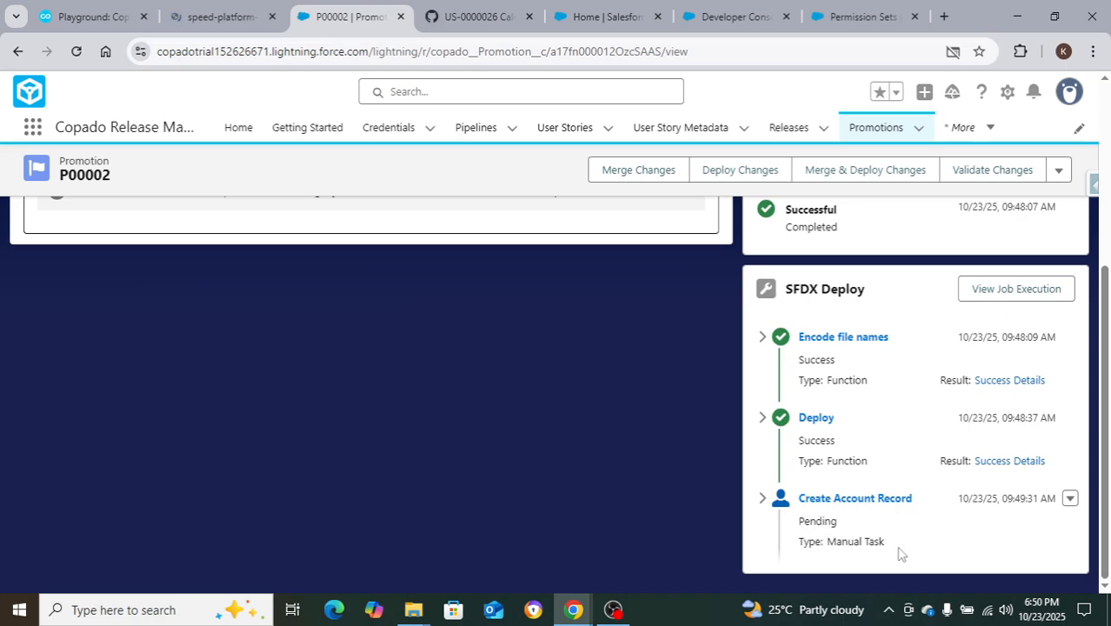
click(1069, 501)
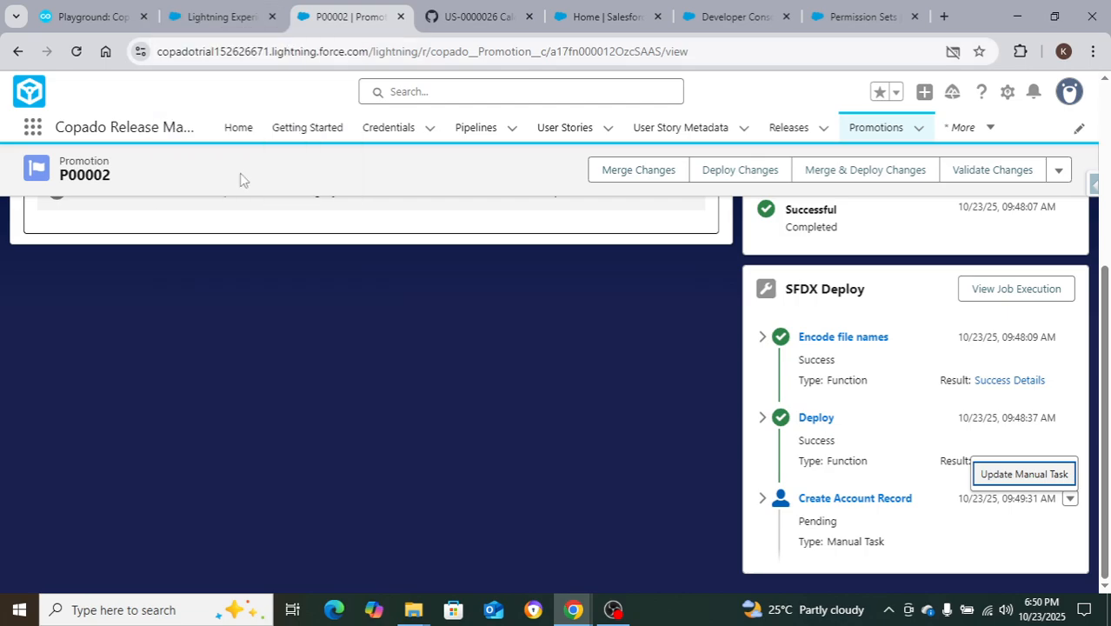
- Go to Setup in the int-sfp org, search for "status" and open the Deployment Status page
click(198, 13)
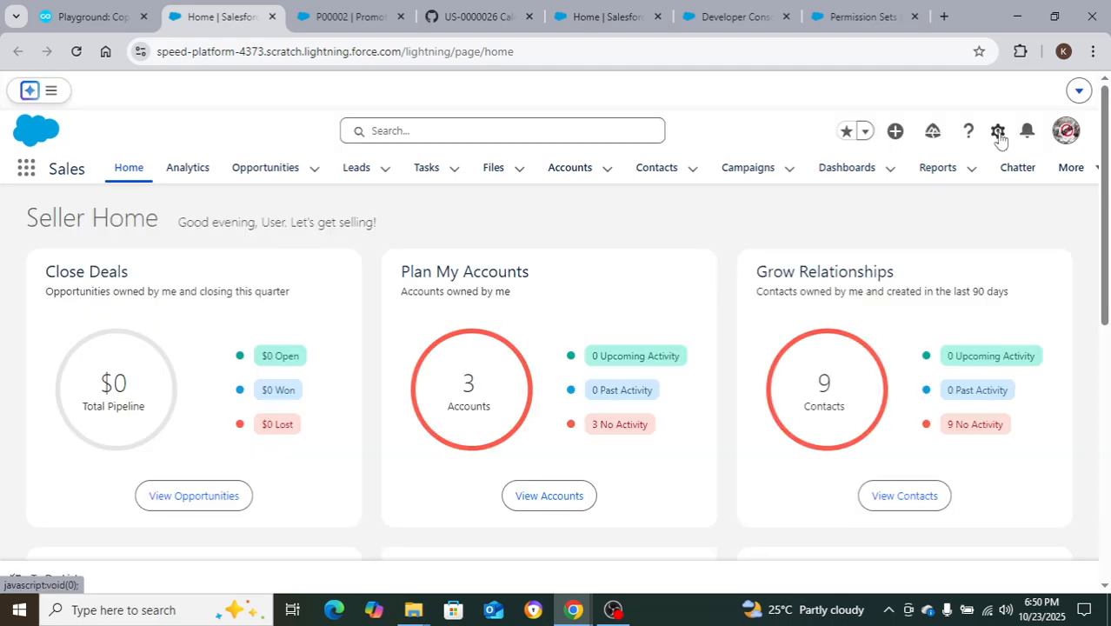
click(998, 132)
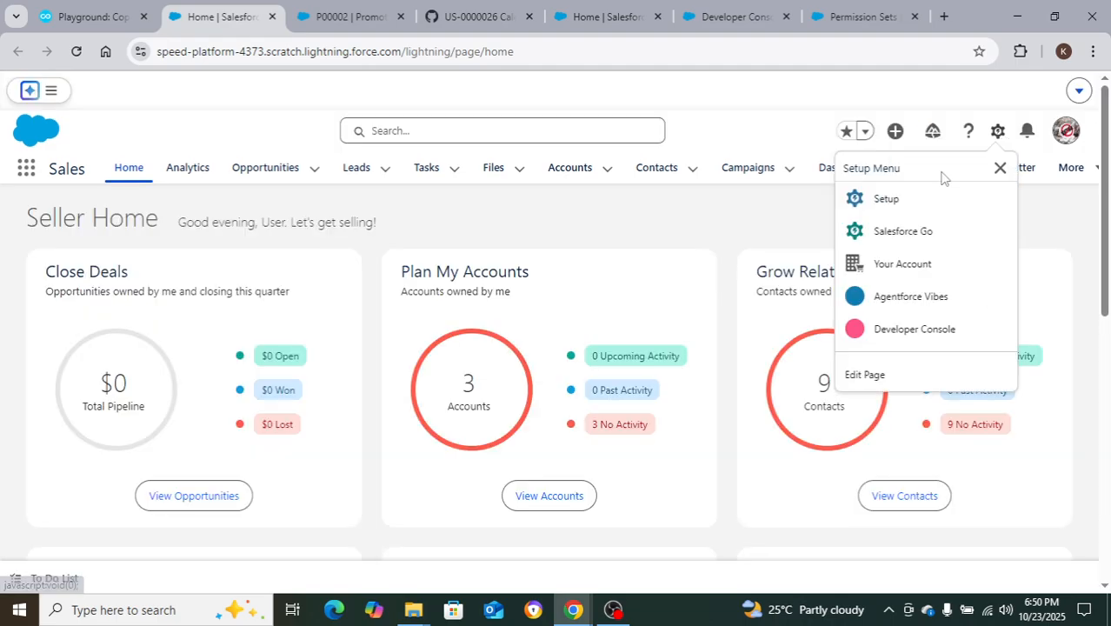
click(886, 198)
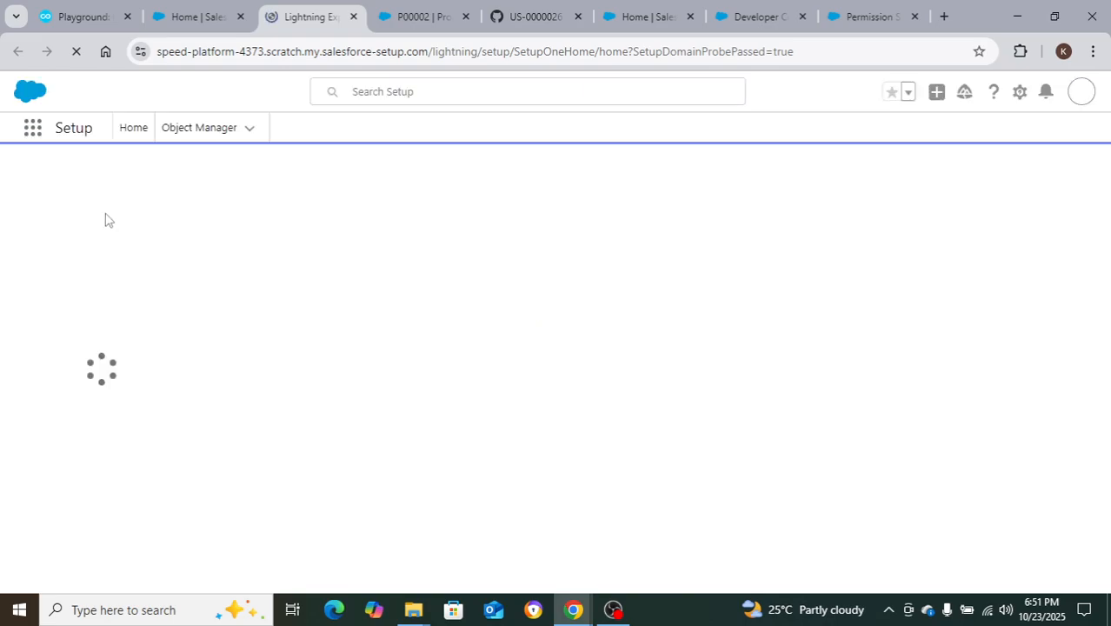
click(75, 206)
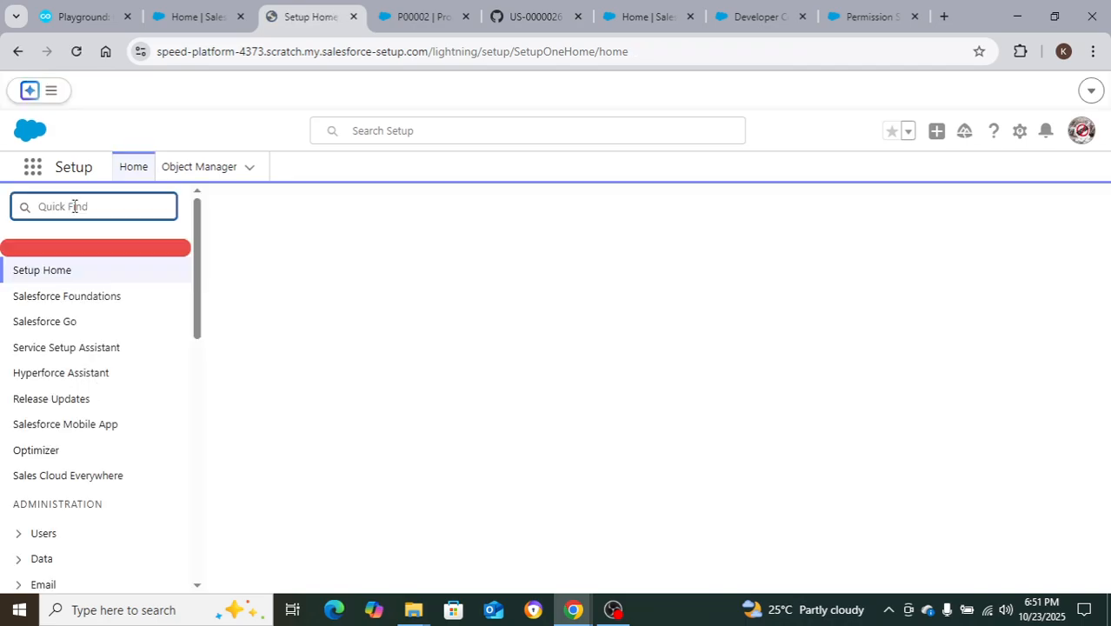
text(status)
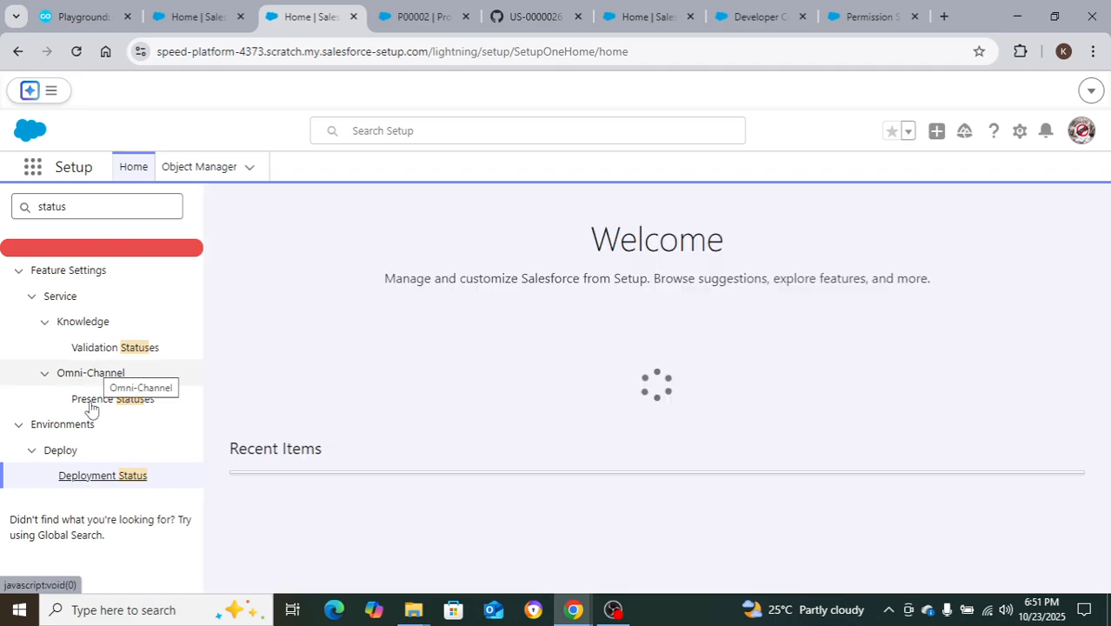
click(96, 483)
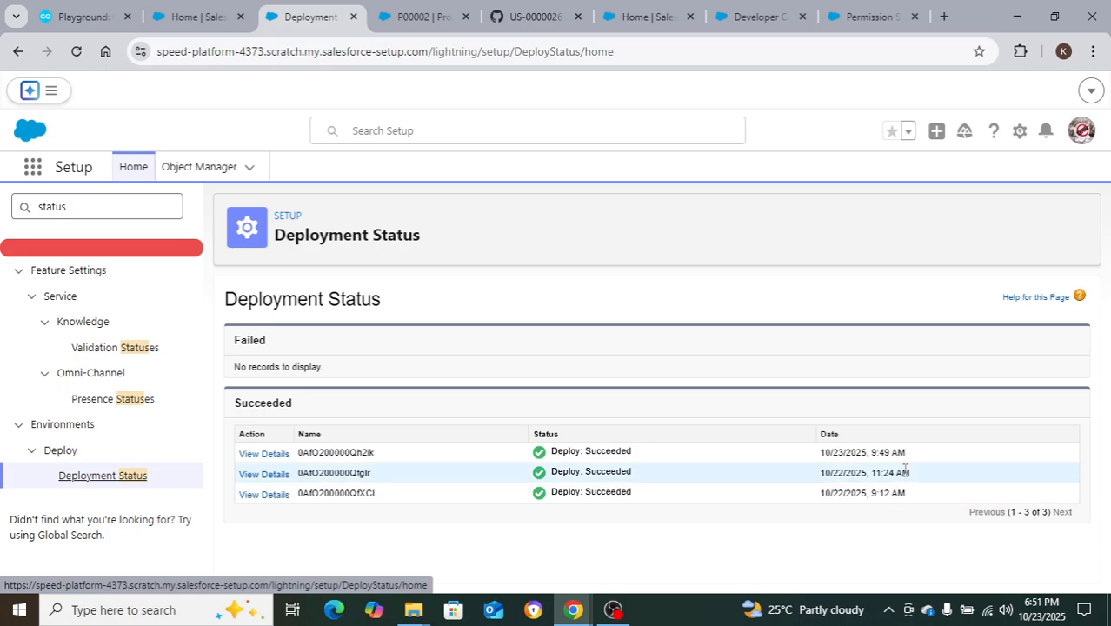
- Open the details of the 10/23/2025, 9:49 AM deployment, review its components, and dismiss the browser's notification request
drag(909, 452, 818, 451)
click(263, 453)
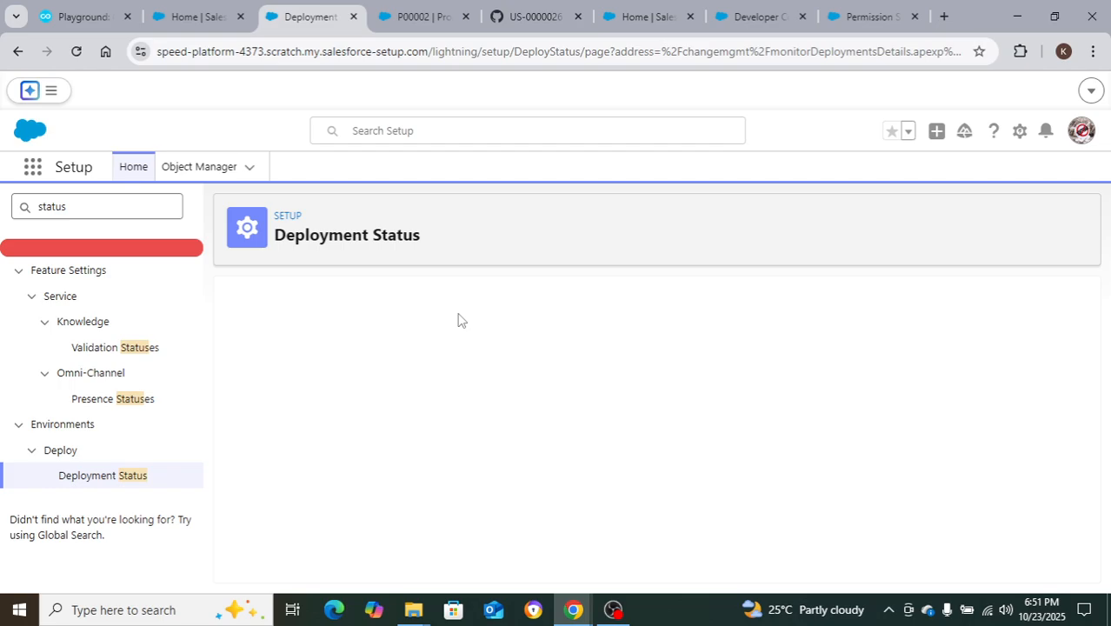
scroll(486, 374, down, 3)
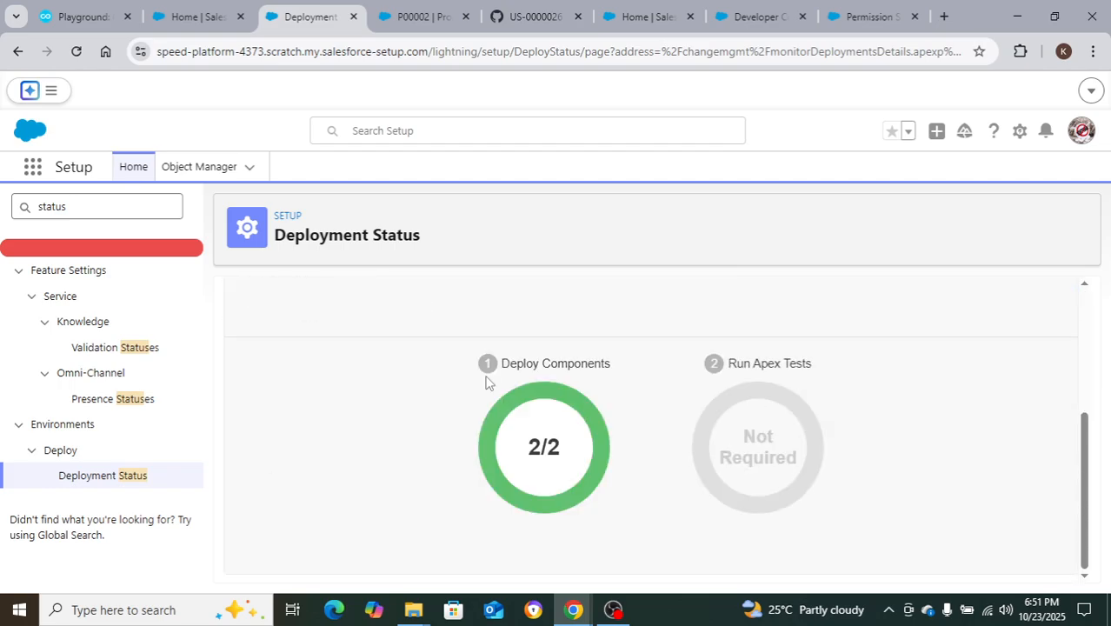
drag(516, 359, 587, 360)
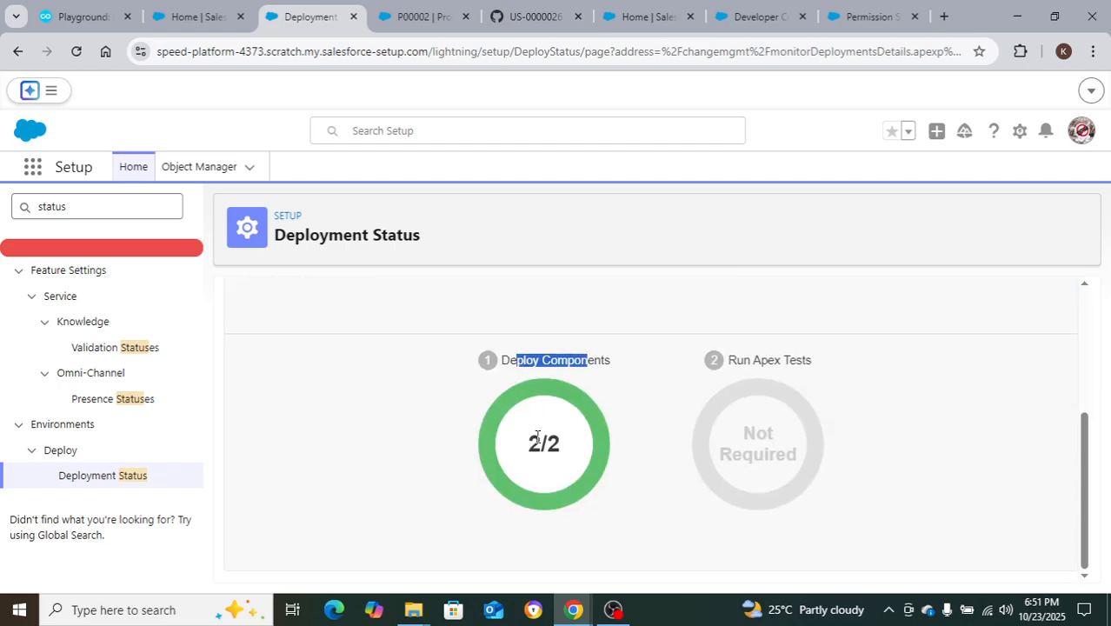
scroll(504, 417, up, 5)
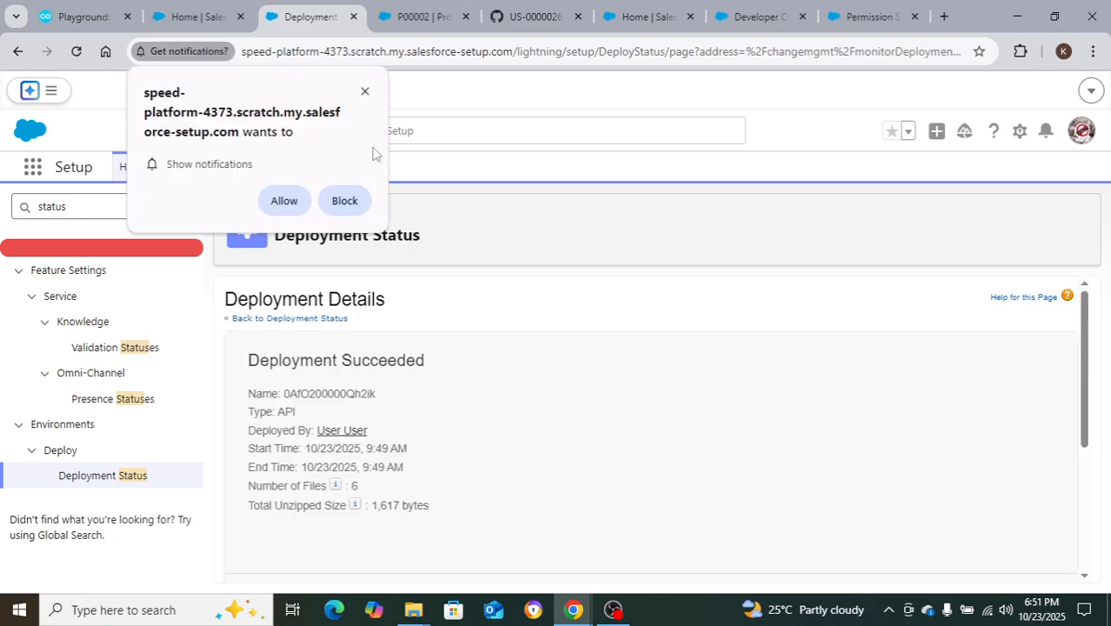
click(365, 92)
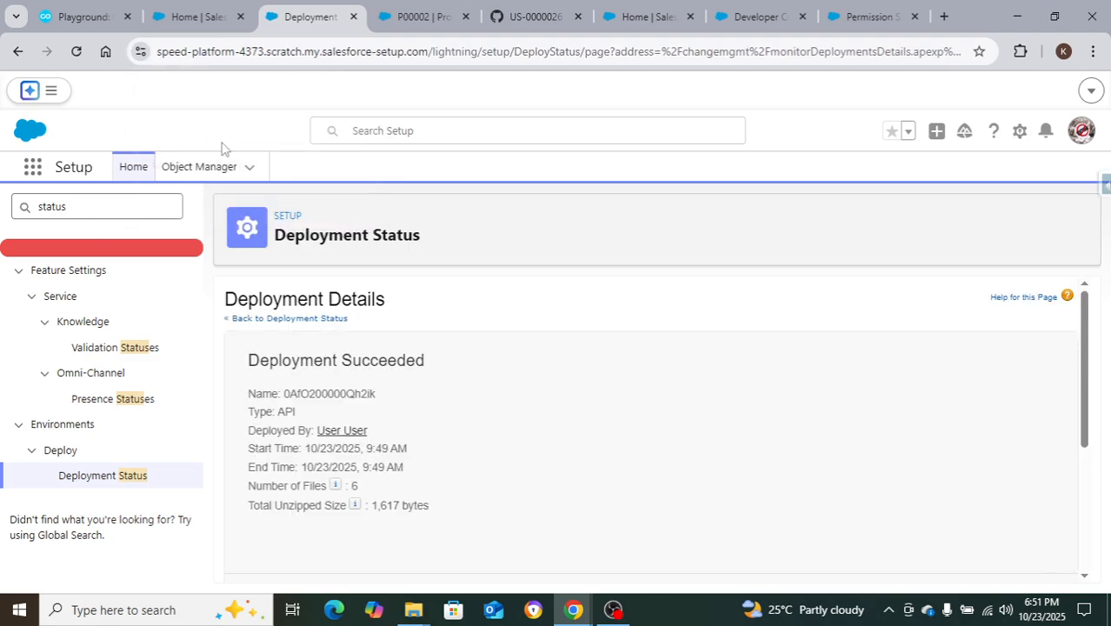
- Search Setup for "apex class" and open the org's Apex Classes list
drag(102, 205, 12, 213)
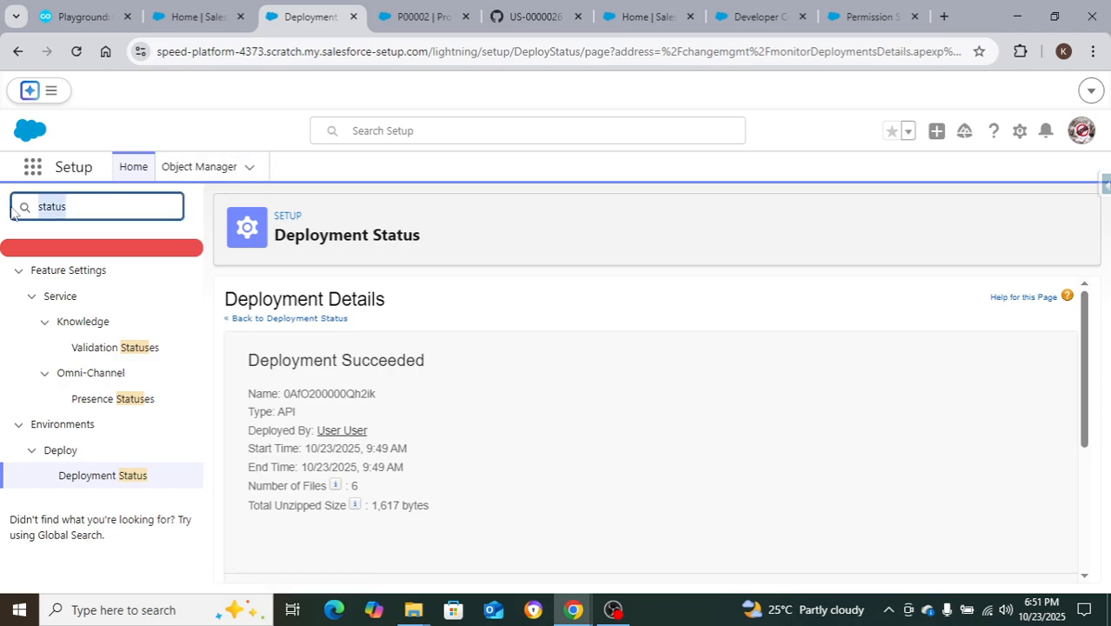
text(apex cla)
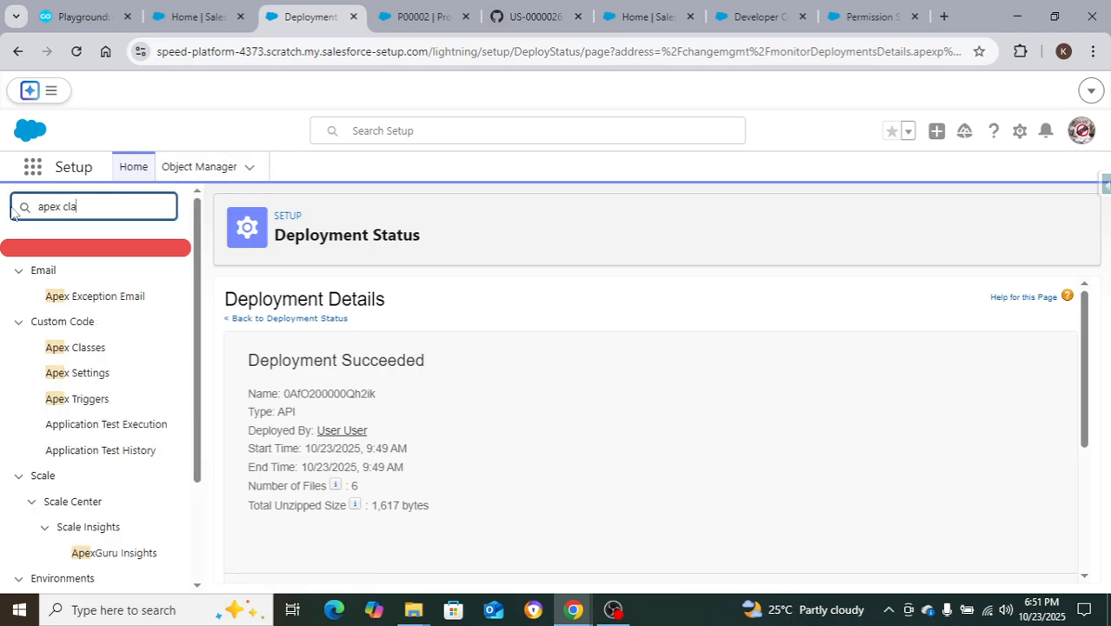
text(ss)
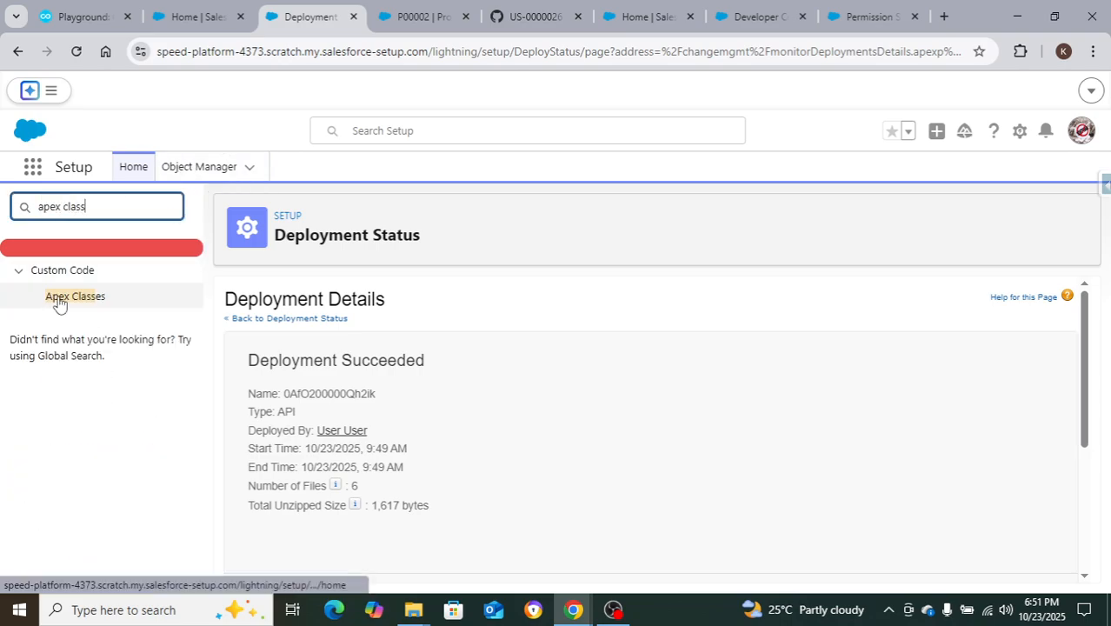
click(58, 302)
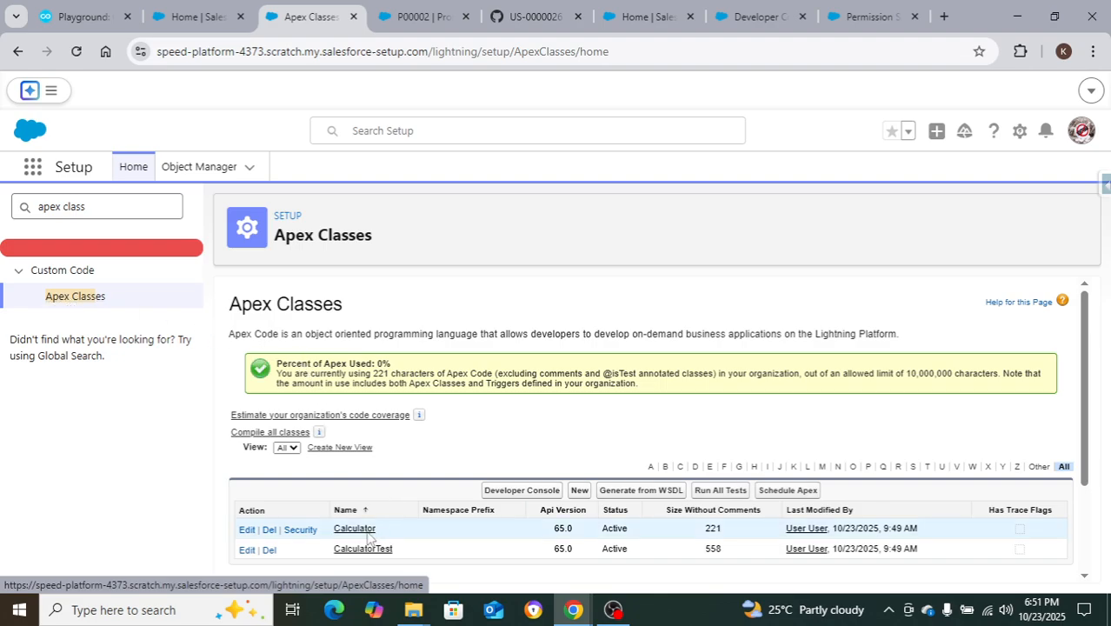
- Open the Calculator Apex class from the list and review its add and subtract methods in the class body
drag(378, 530, 364, 549)
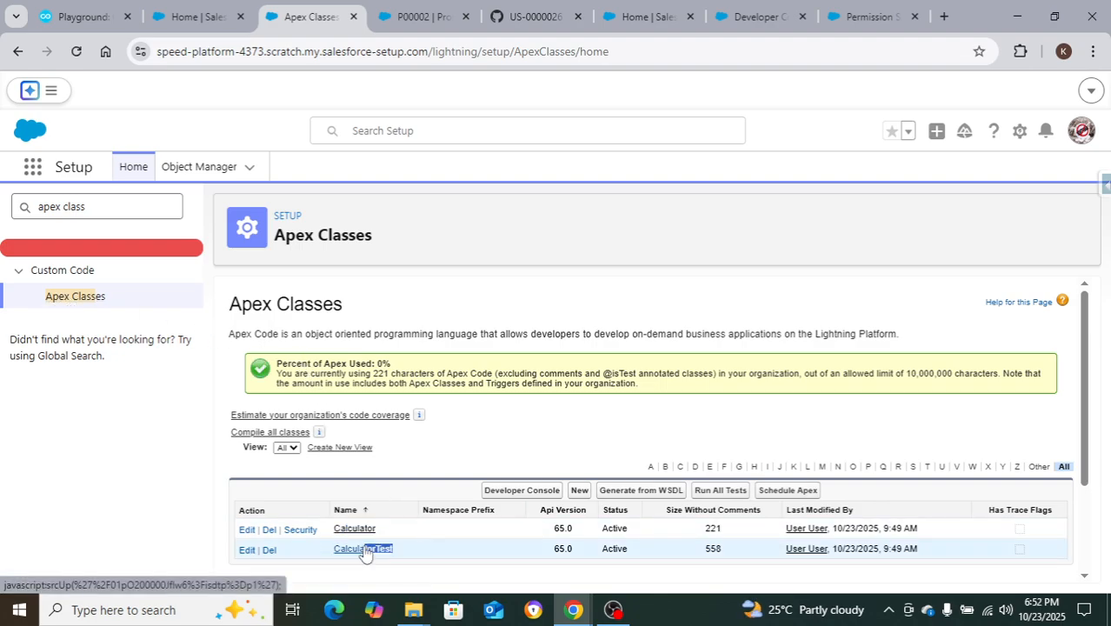
click(363, 549)
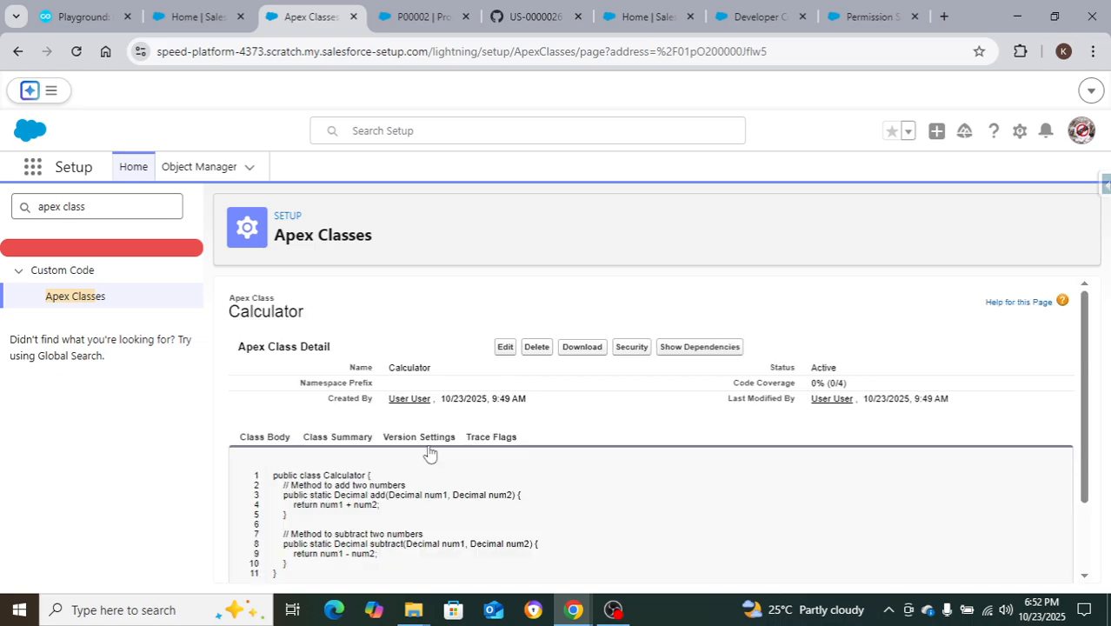
scroll(408, 454, down, 2)
drag(384, 468, 277, 408)
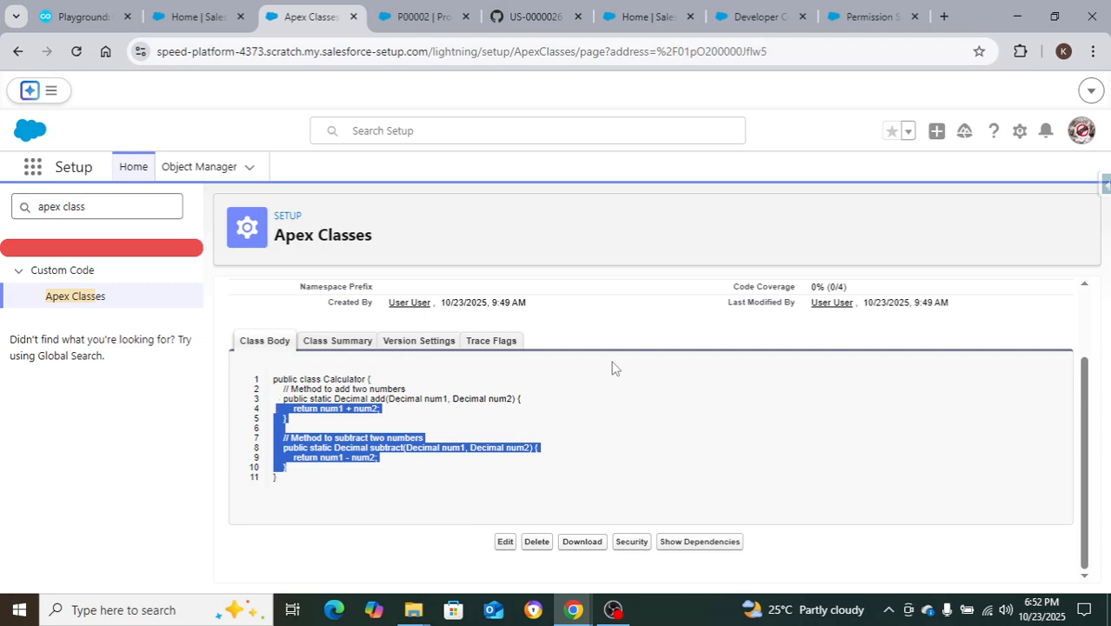
scroll(613, 367, up, 2)
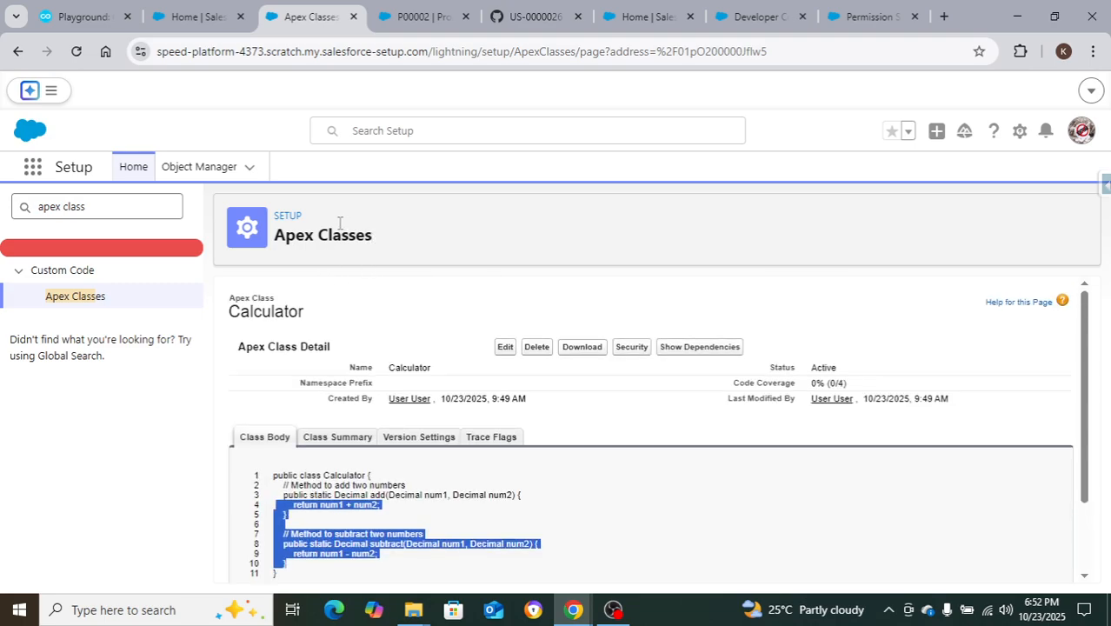